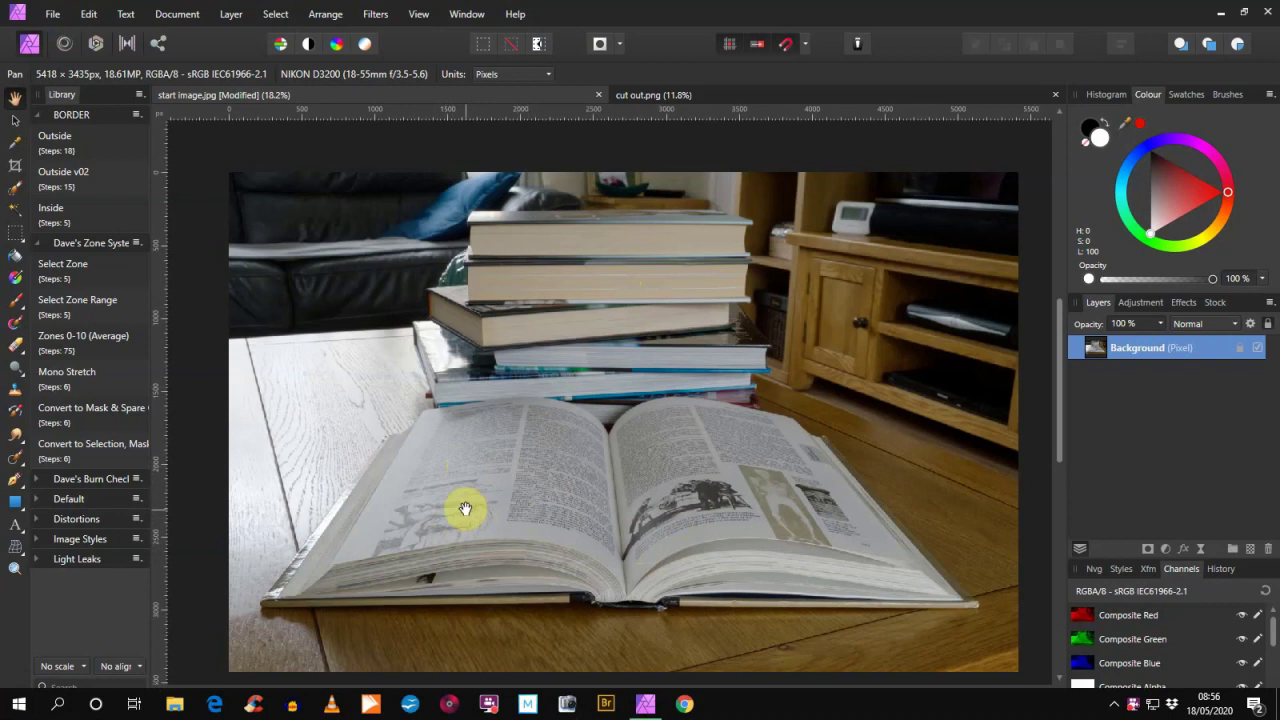
- Open left page.jpg and copy the whole bakery street photo
left_click(53, 16)
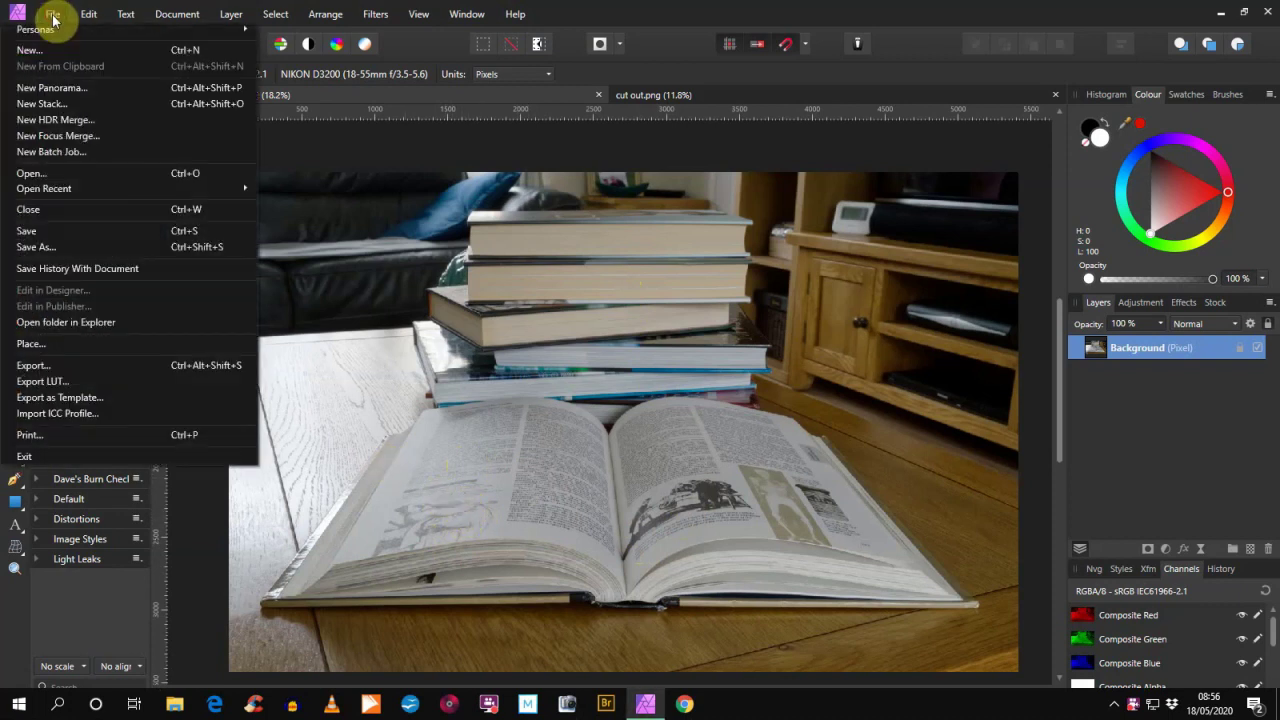
left_click(55, 177)
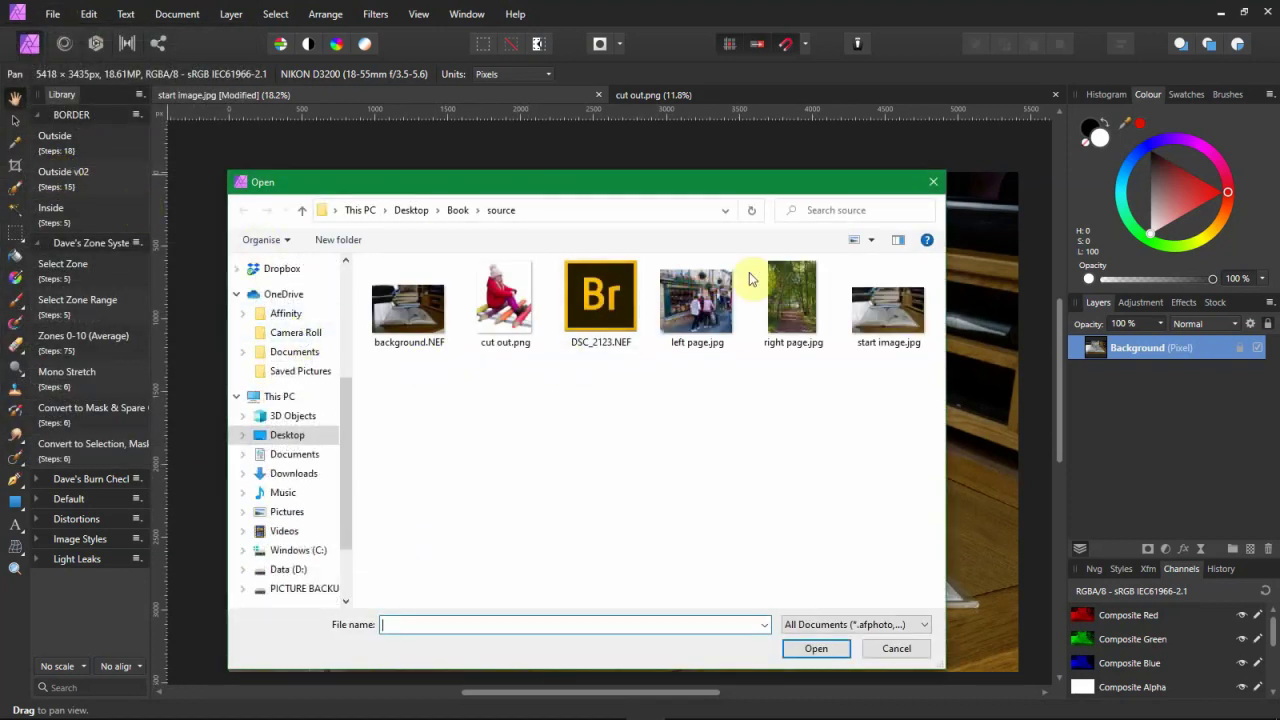
left_click(690, 311)
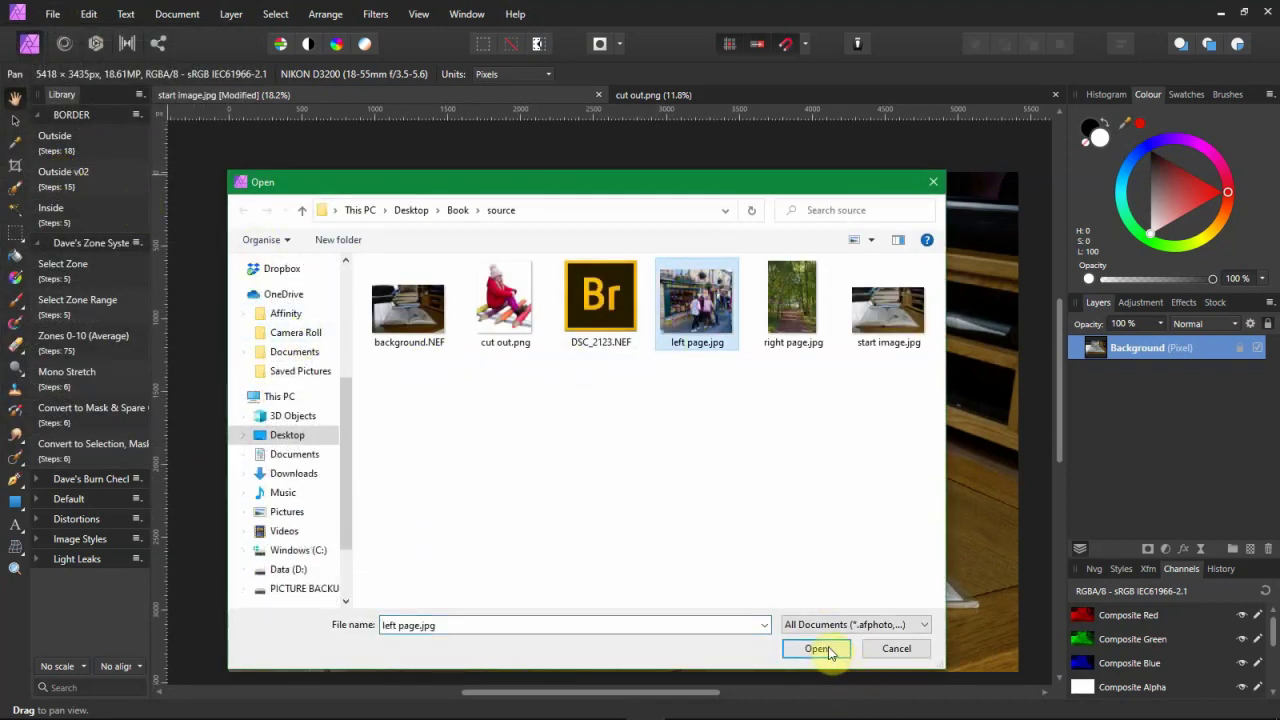
left_click(818, 649)
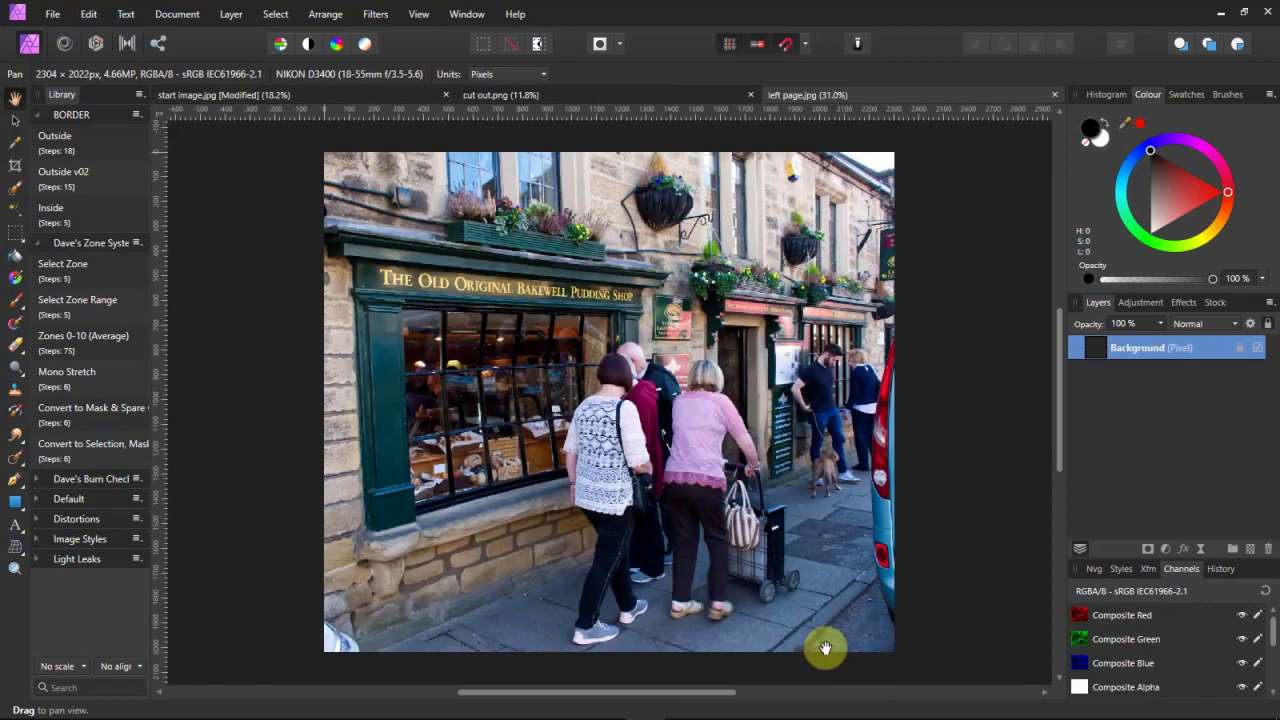
left_click(88, 15)
left_click(83, 83)
- Paste the bakery photo into start image.jpg and move it down over the left page
left_click(211, 95)
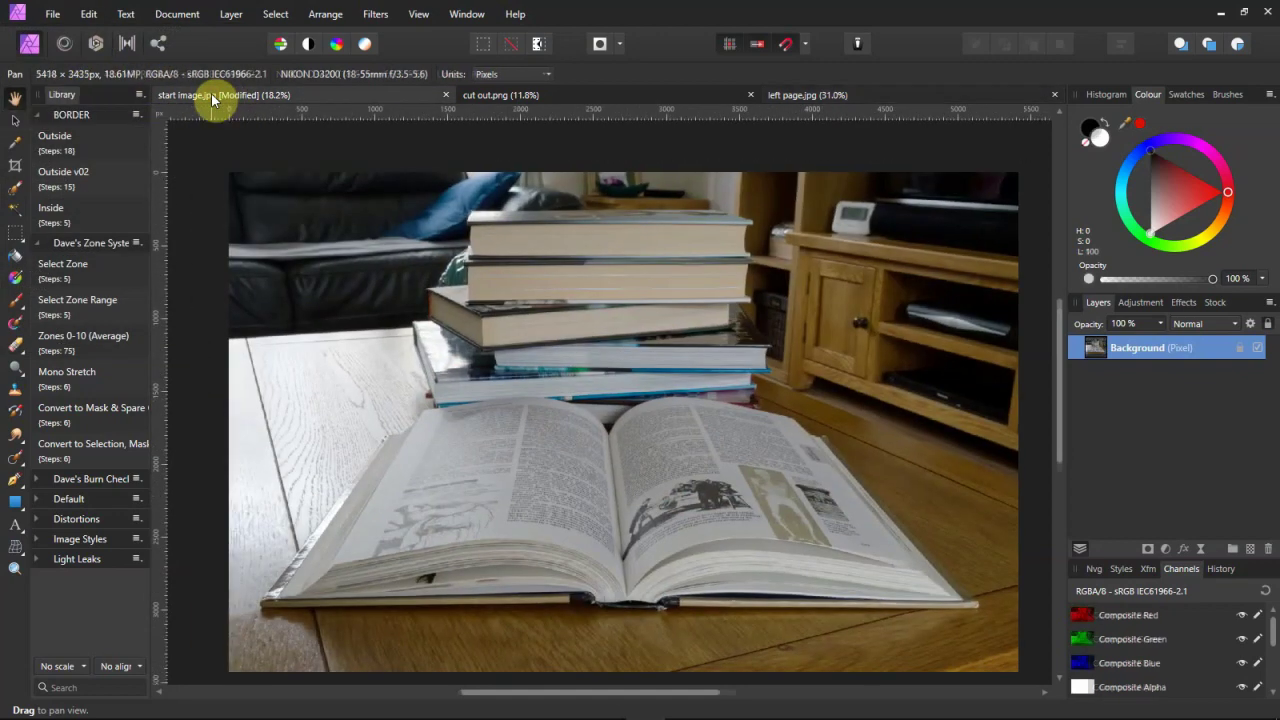
left_click(88, 15)
left_click(46, 116)
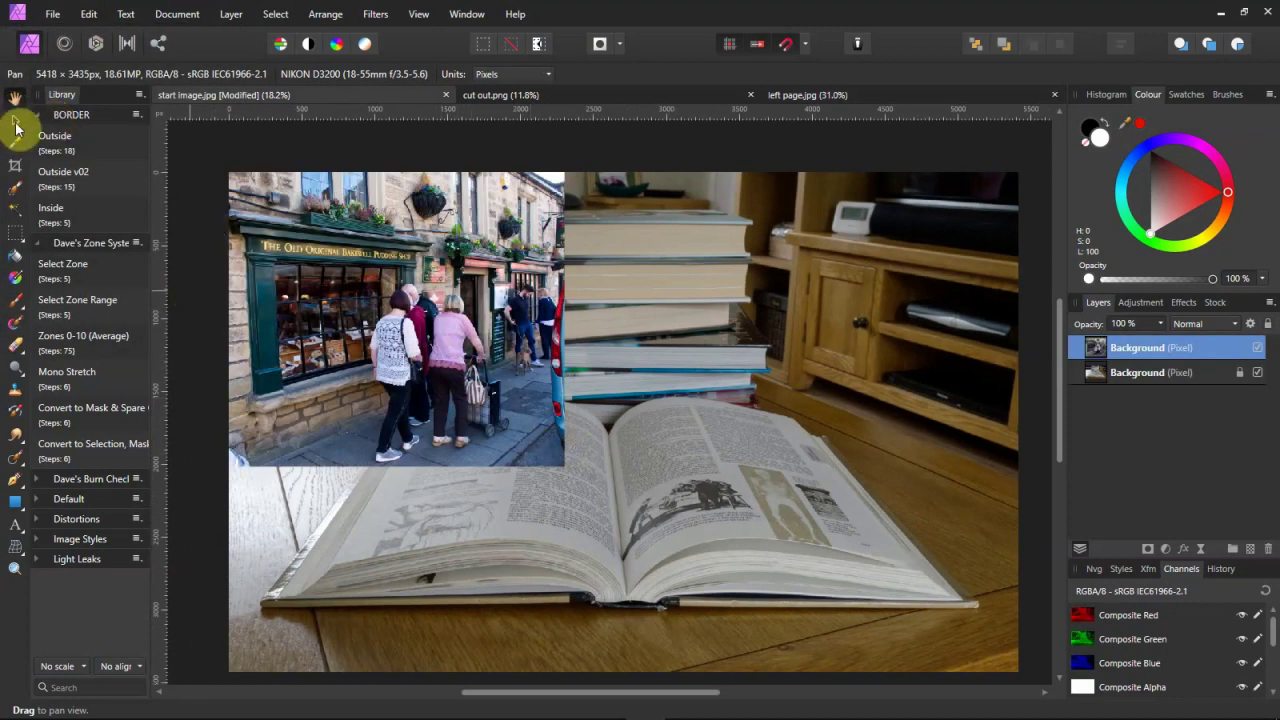
left_click(15, 120)
left_click_drag(401, 325, 324, 351)
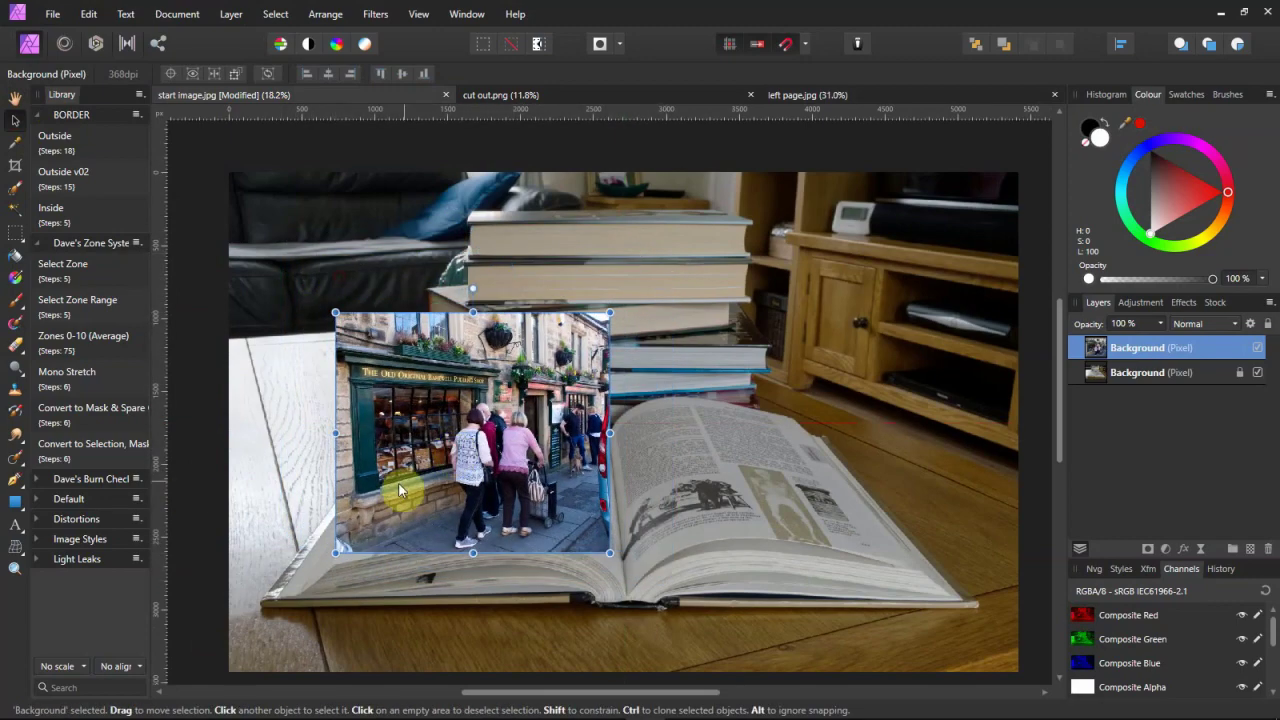
- Mesh-warp the bakery photo, pulling its four corners onto the left page's corners and spine
left_click(15, 552)
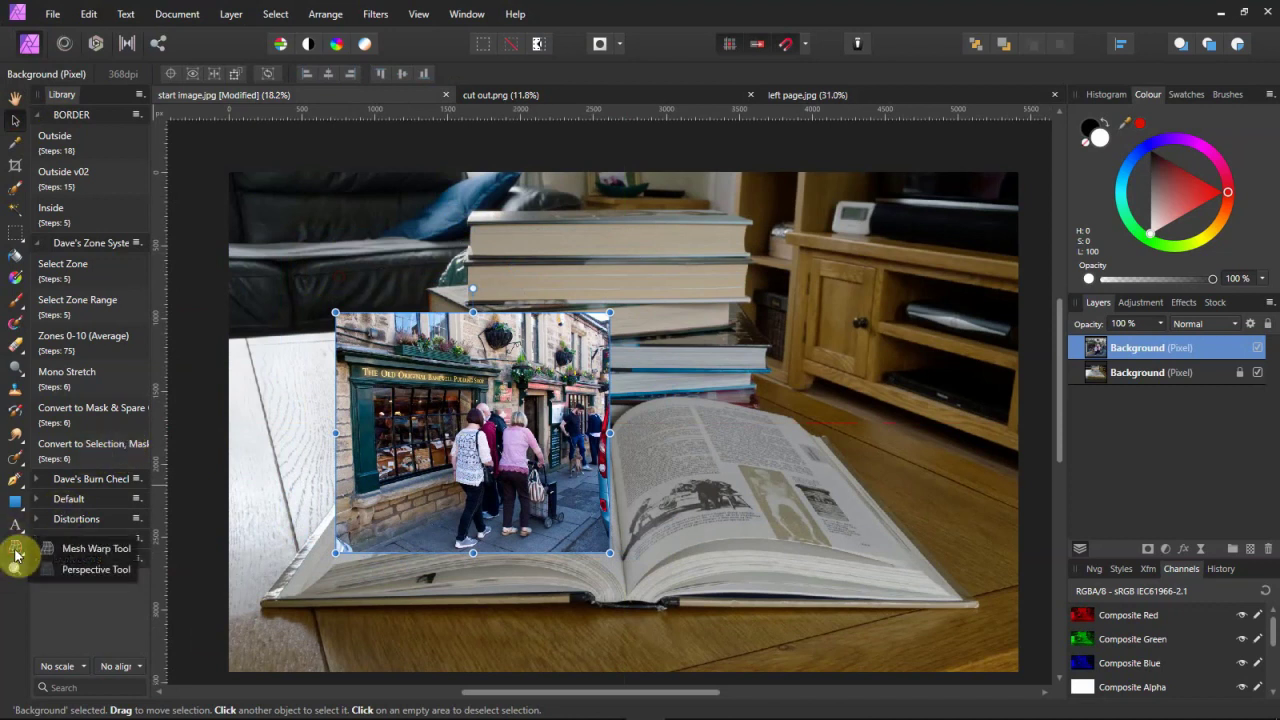
left_click(63, 551)
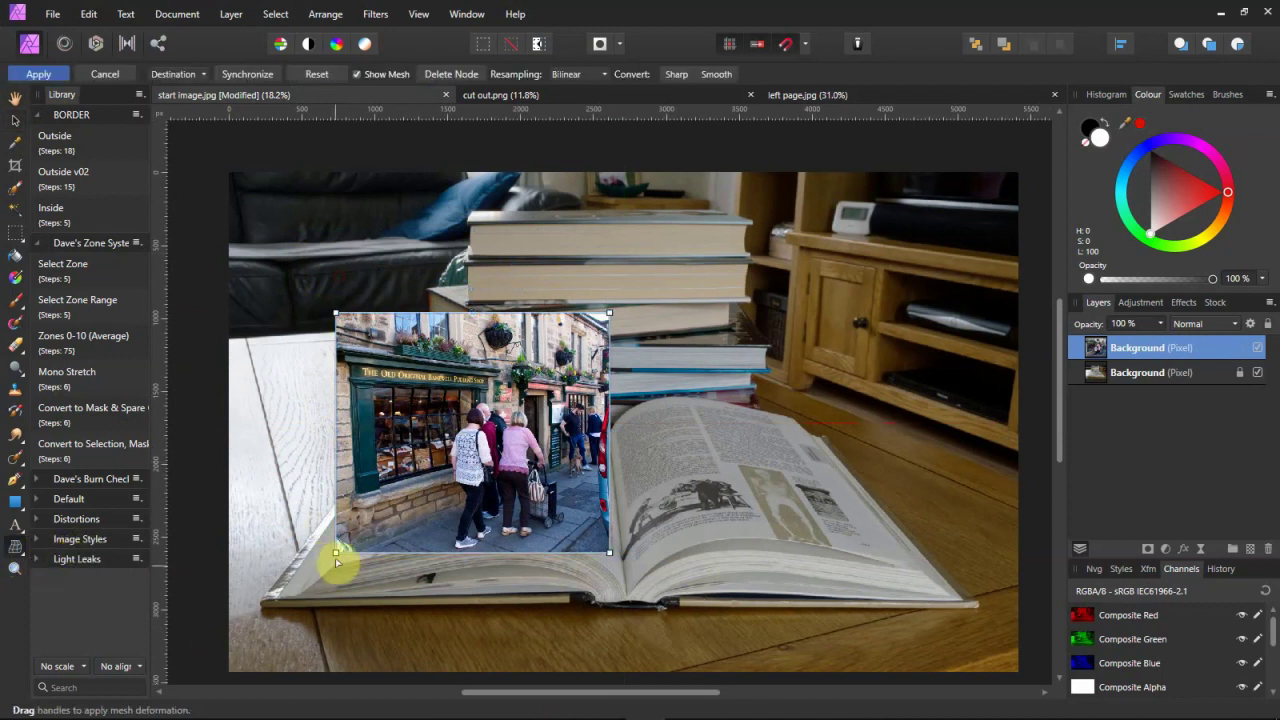
left_click_drag(336, 555, 337, 566)
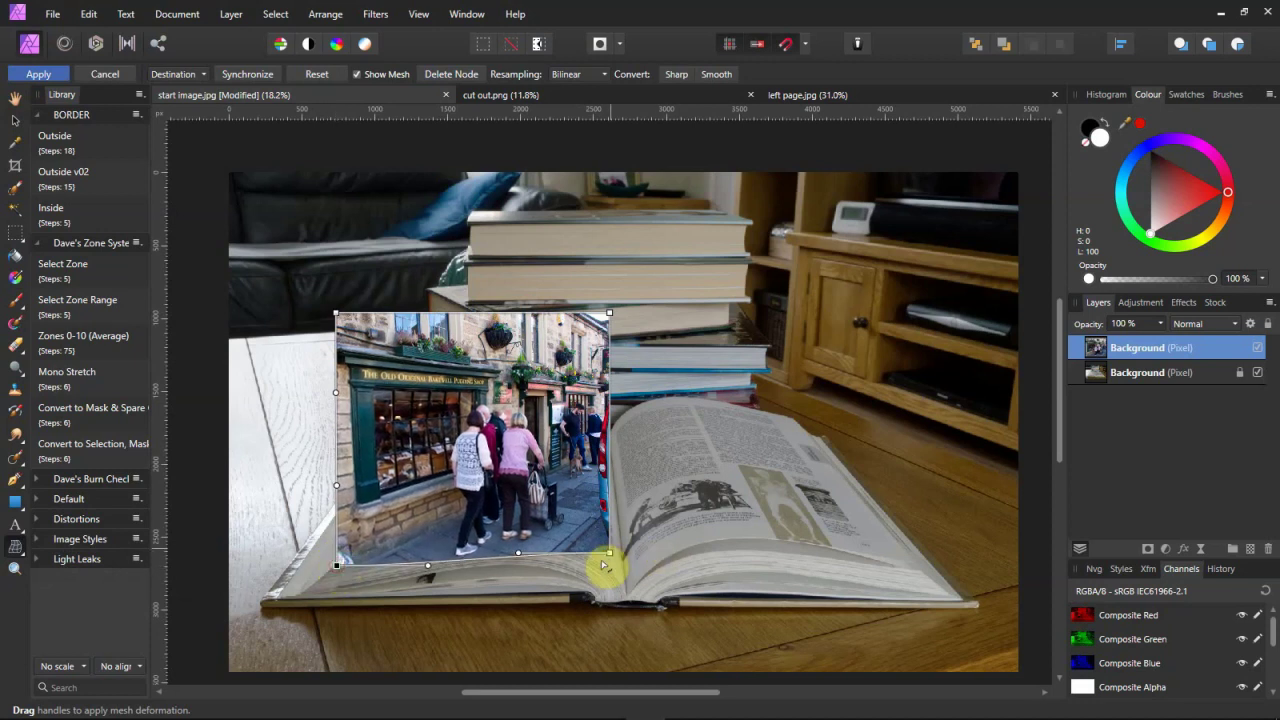
left_click_drag(617, 567, 622, 586)
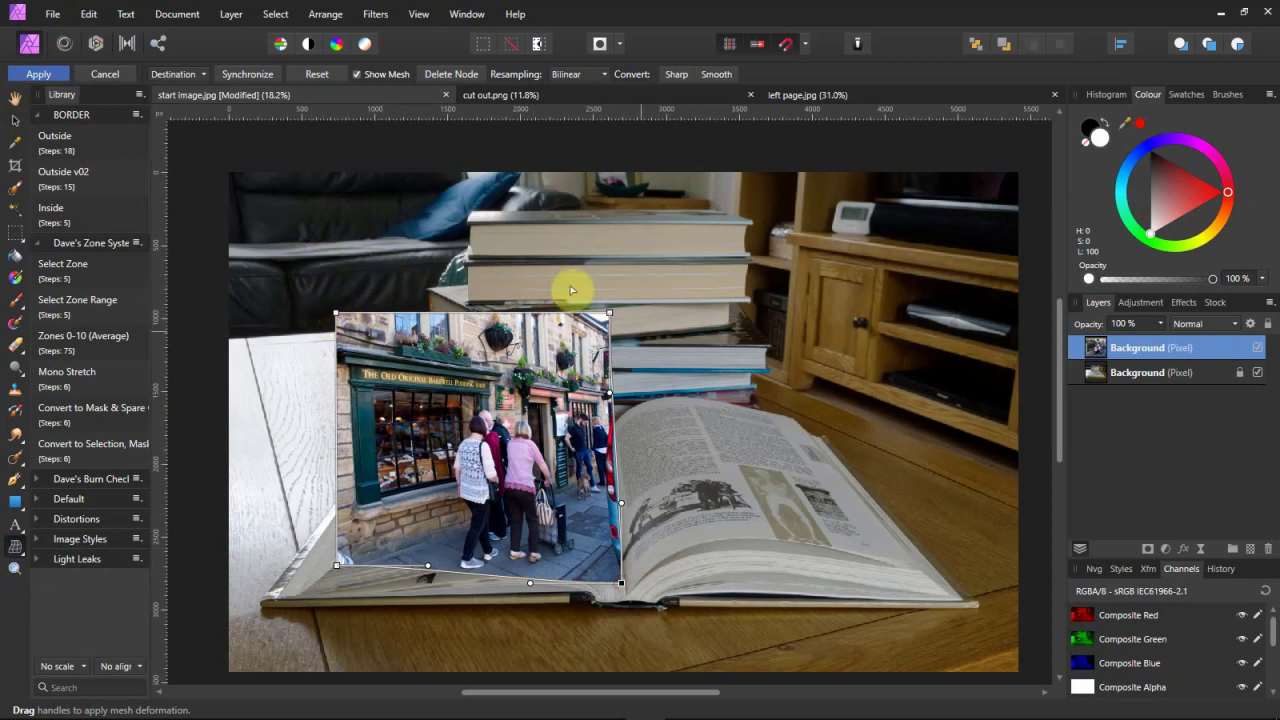
left_click_drag(609, 316, 608, 430)
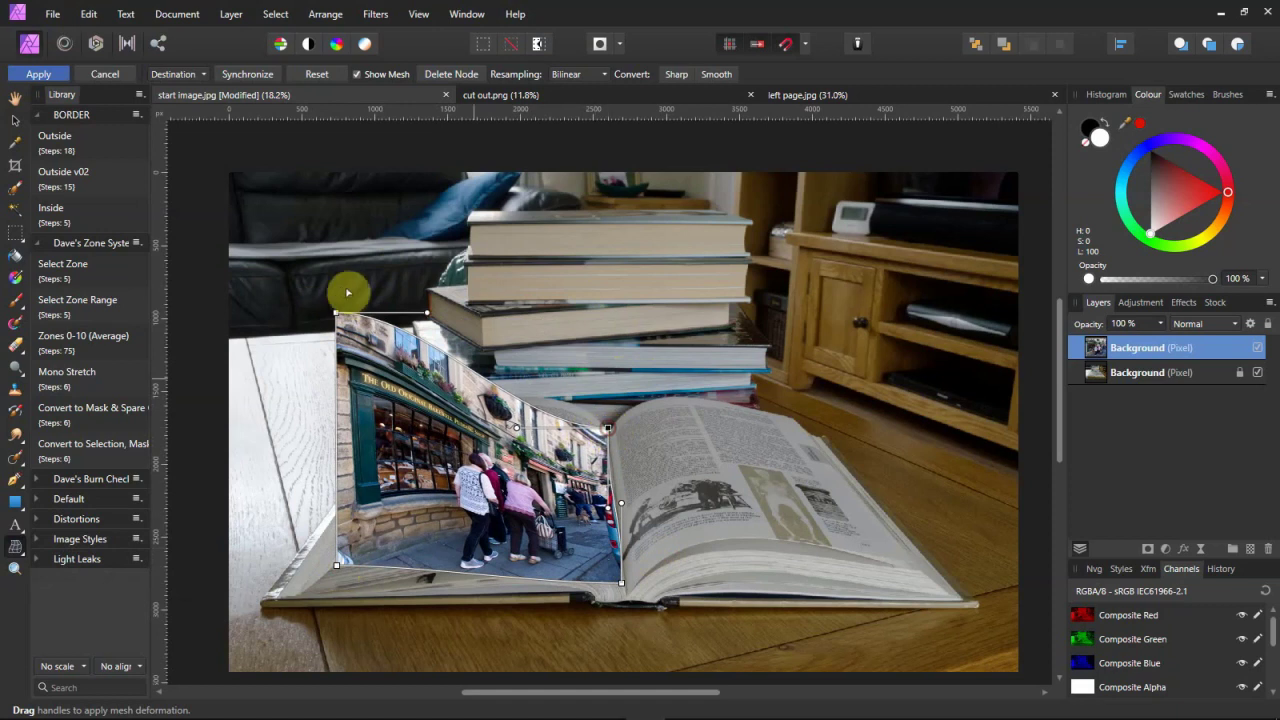
left_click_drag(336, 314, 426, 410)
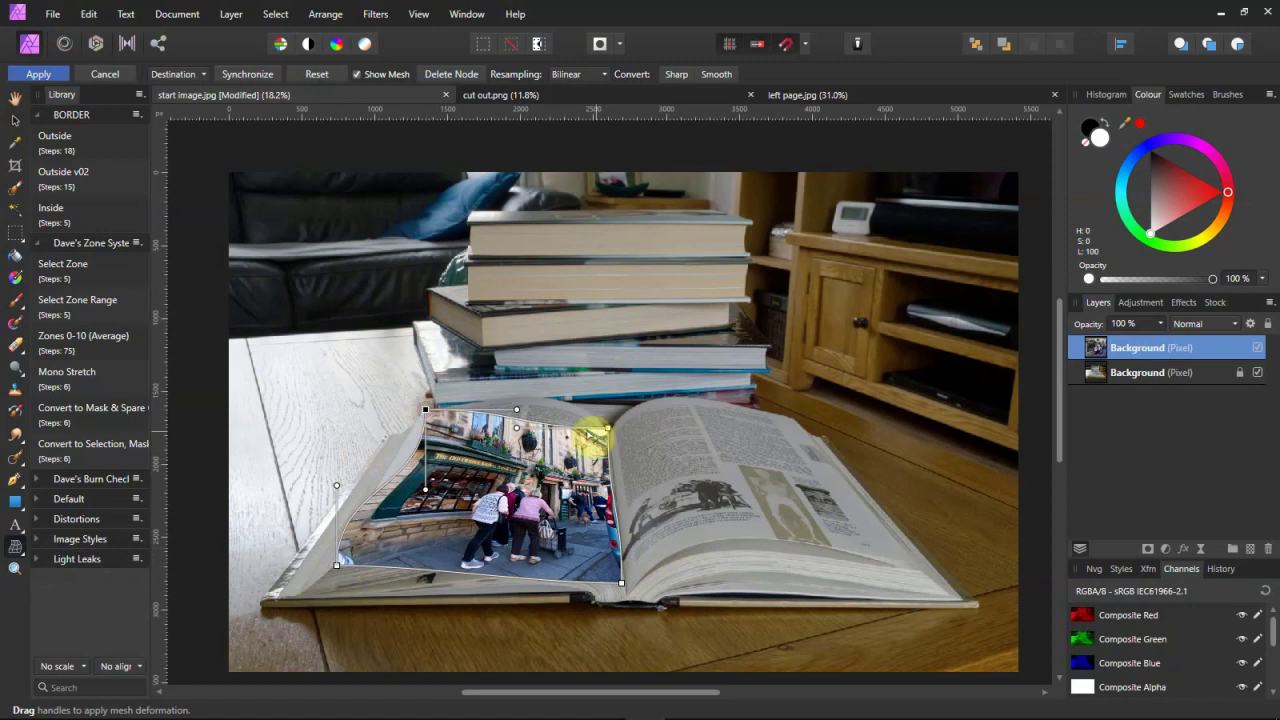
- Bow the bakery photo's top, bottom and left edges and nudge its right edge to the spine
left_click_drag(516, 411, 517, 390)
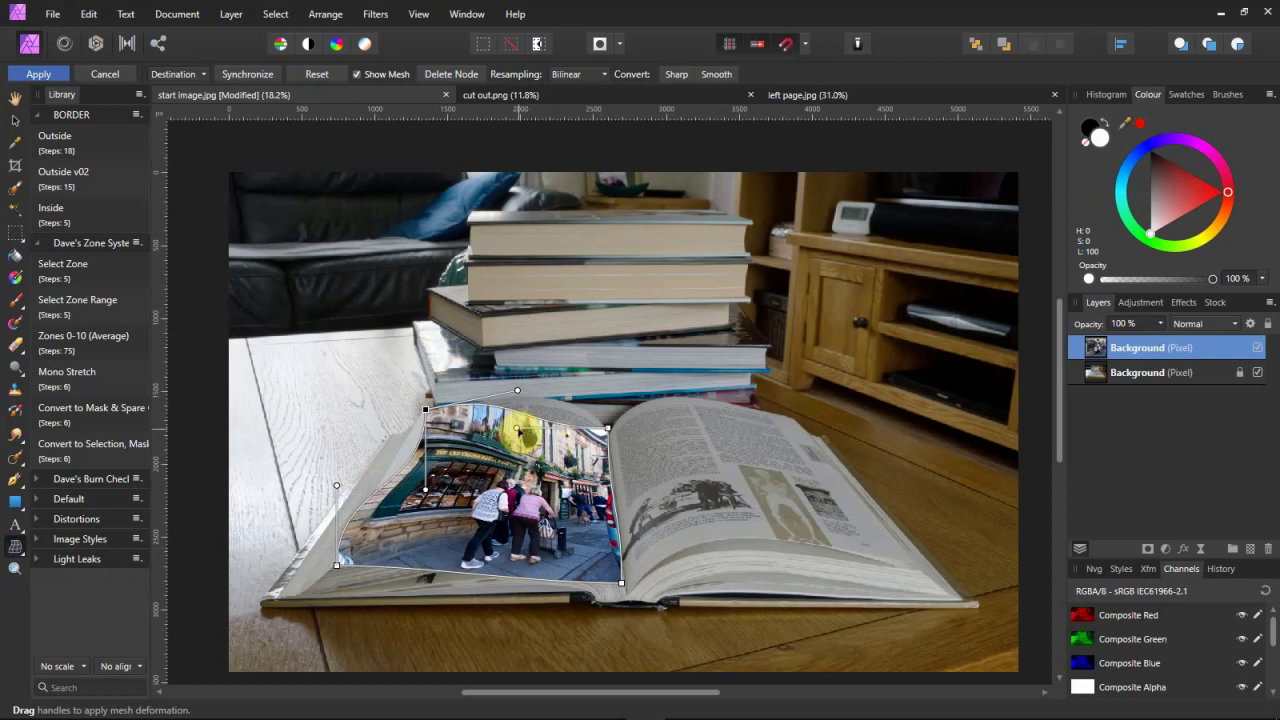
left_click_drag(517, 425, 557, 395)
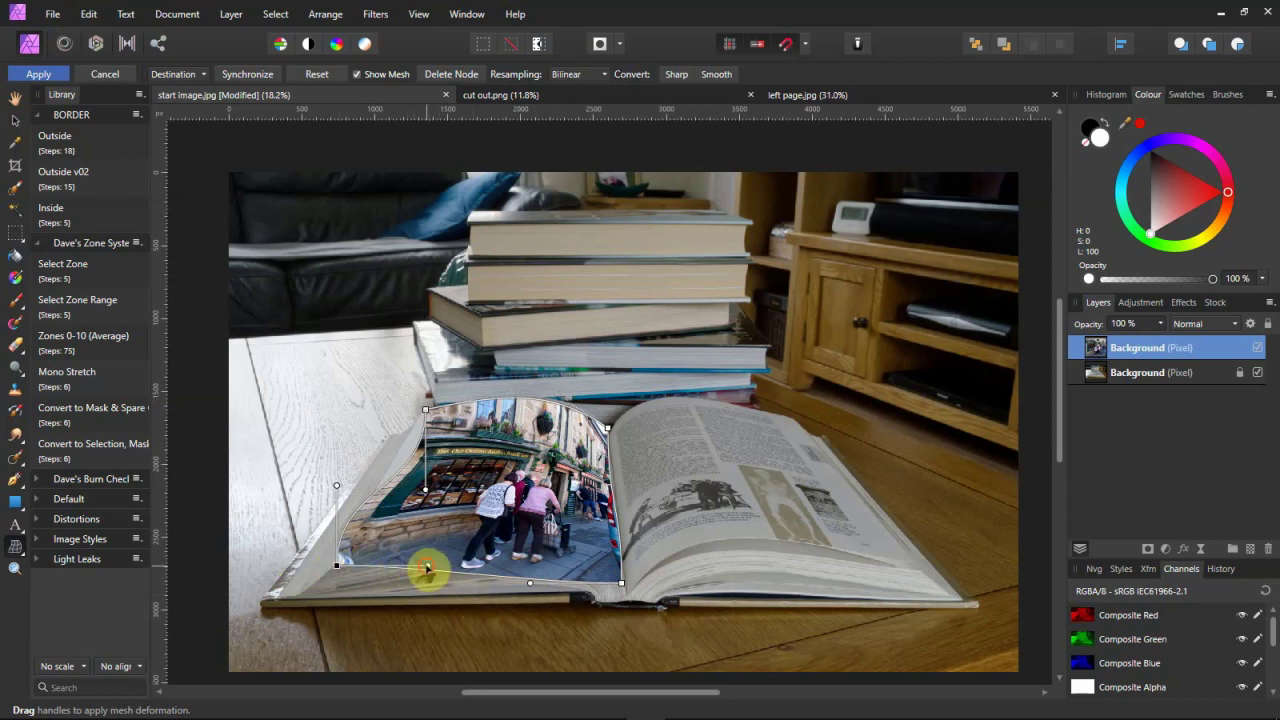
left_click_drag(427, 568, 461, 528)
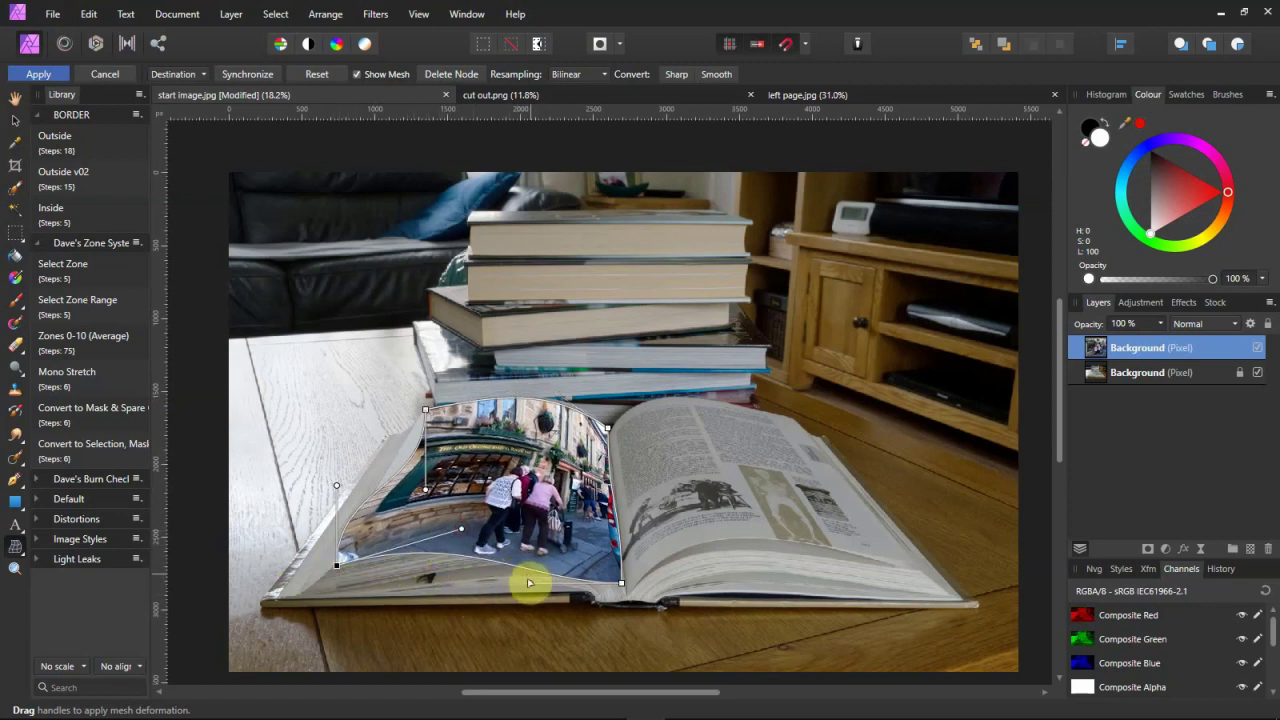
left_click_drag(530, 579, 567, 523)
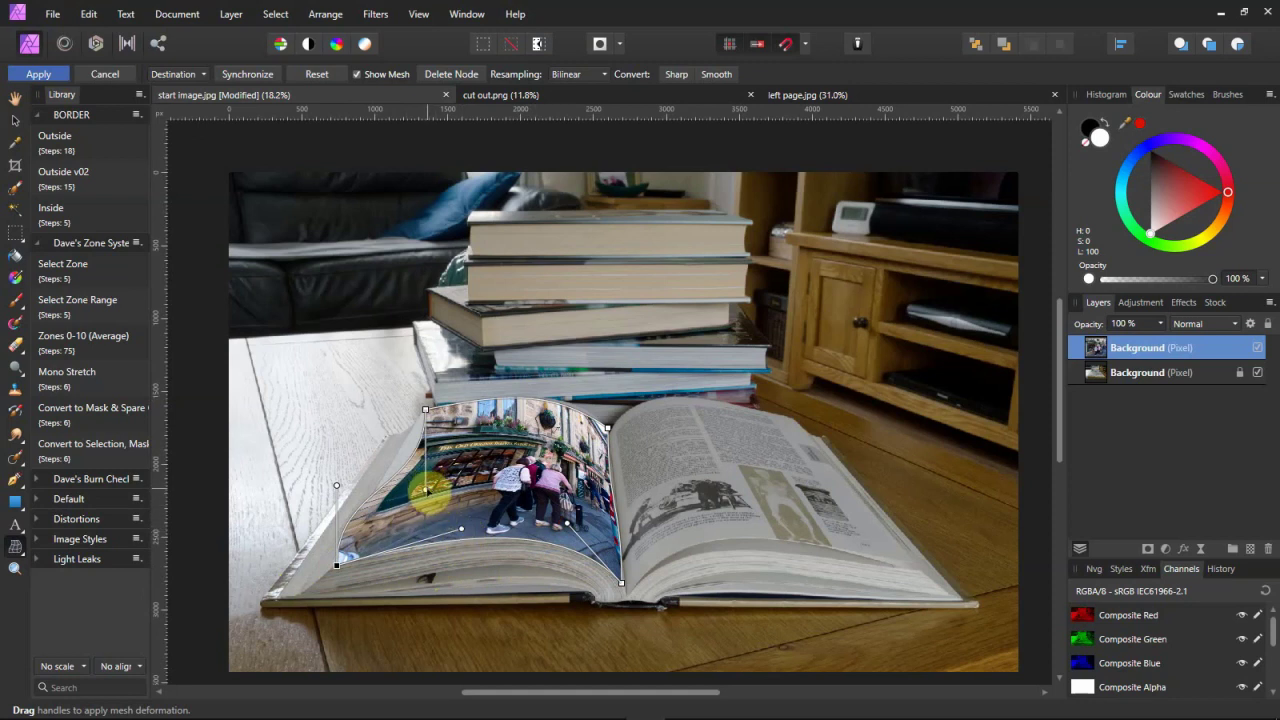
left_click_drag(427, 490, 391, 486)
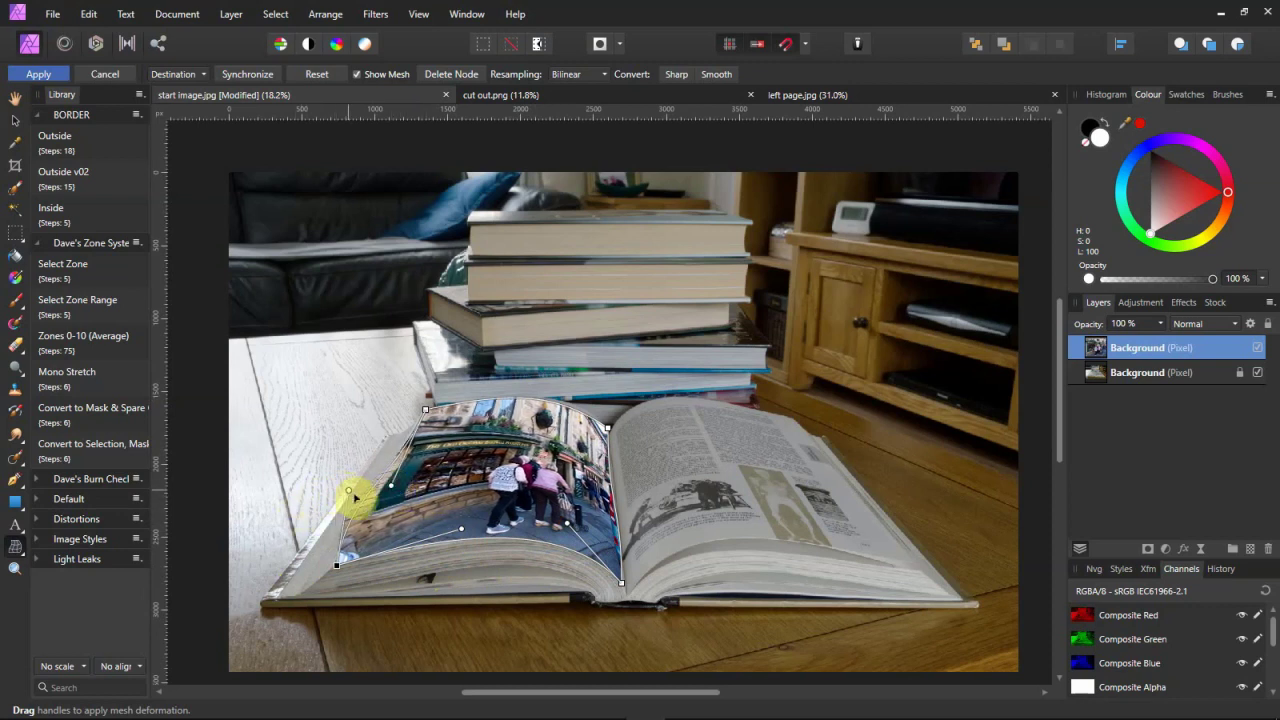
left_click_drag(370, 510, 380, 490)
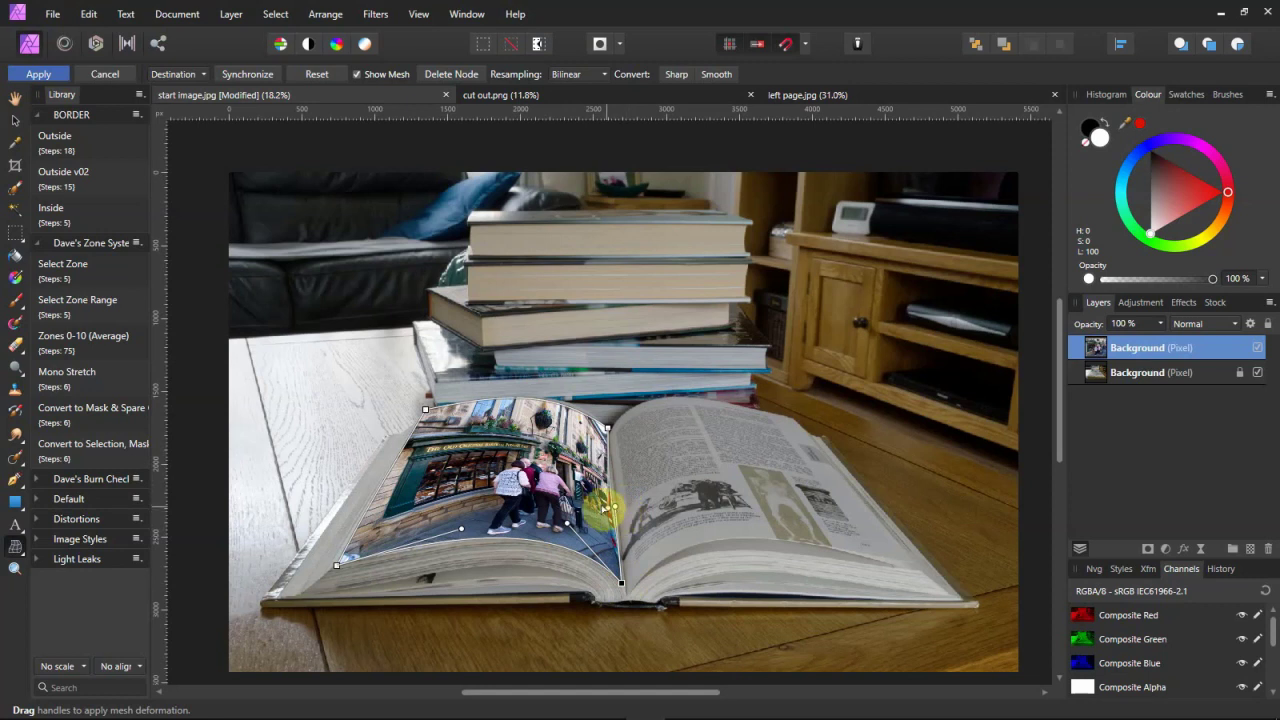
left_click_drag(612, 509, 615, 512)
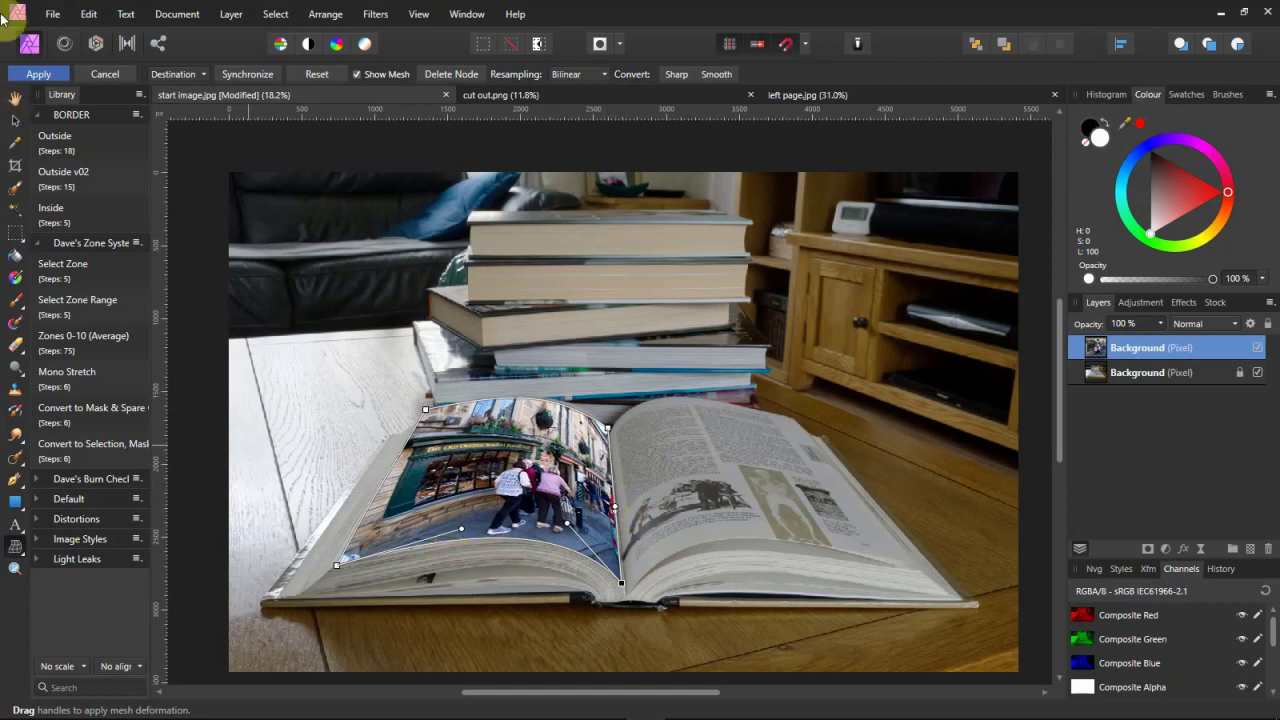
- Commit the mesh warp, then open right page.jpg and copy the whole woodland photo
left_click(15, 122)
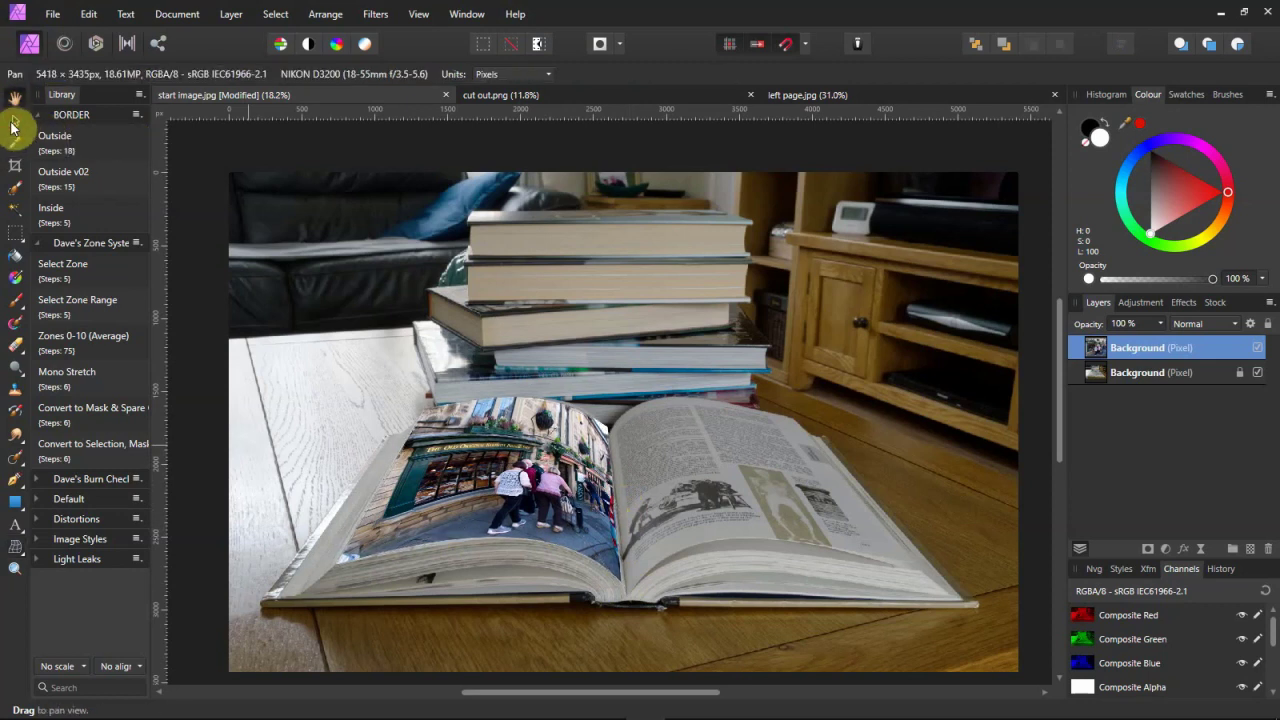
left_click(52, 16)
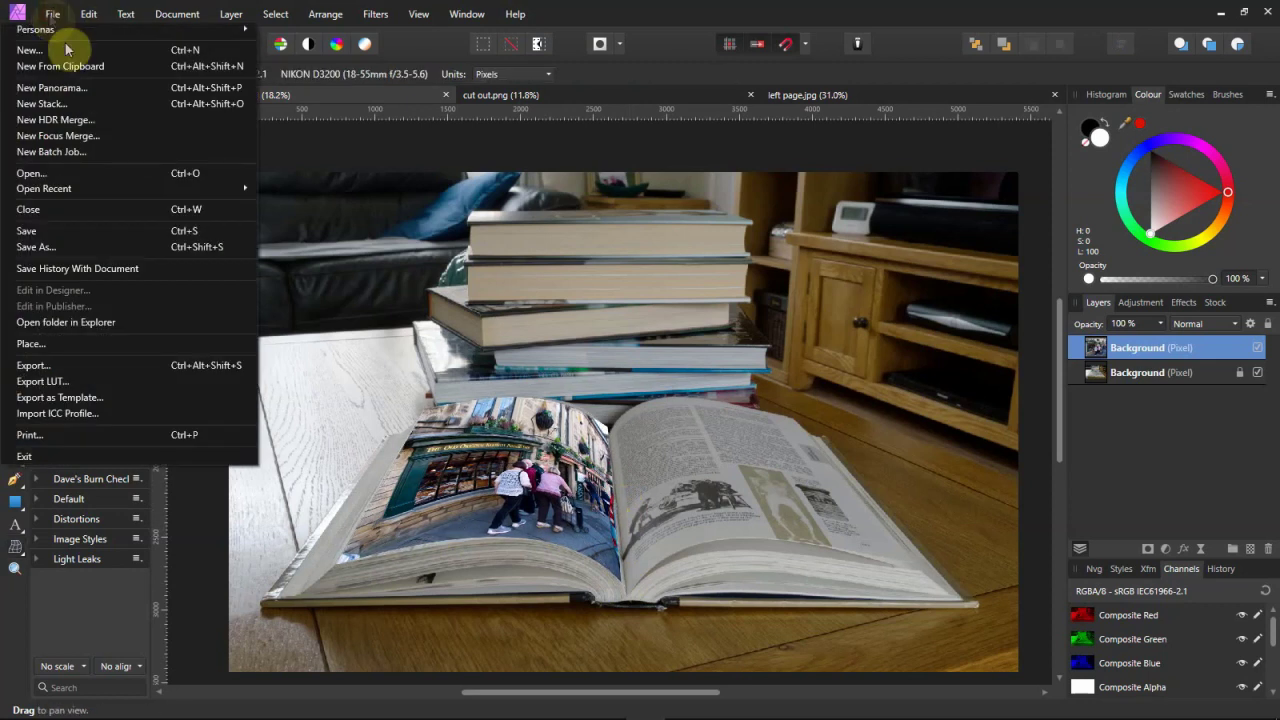
left_click(66, 174)
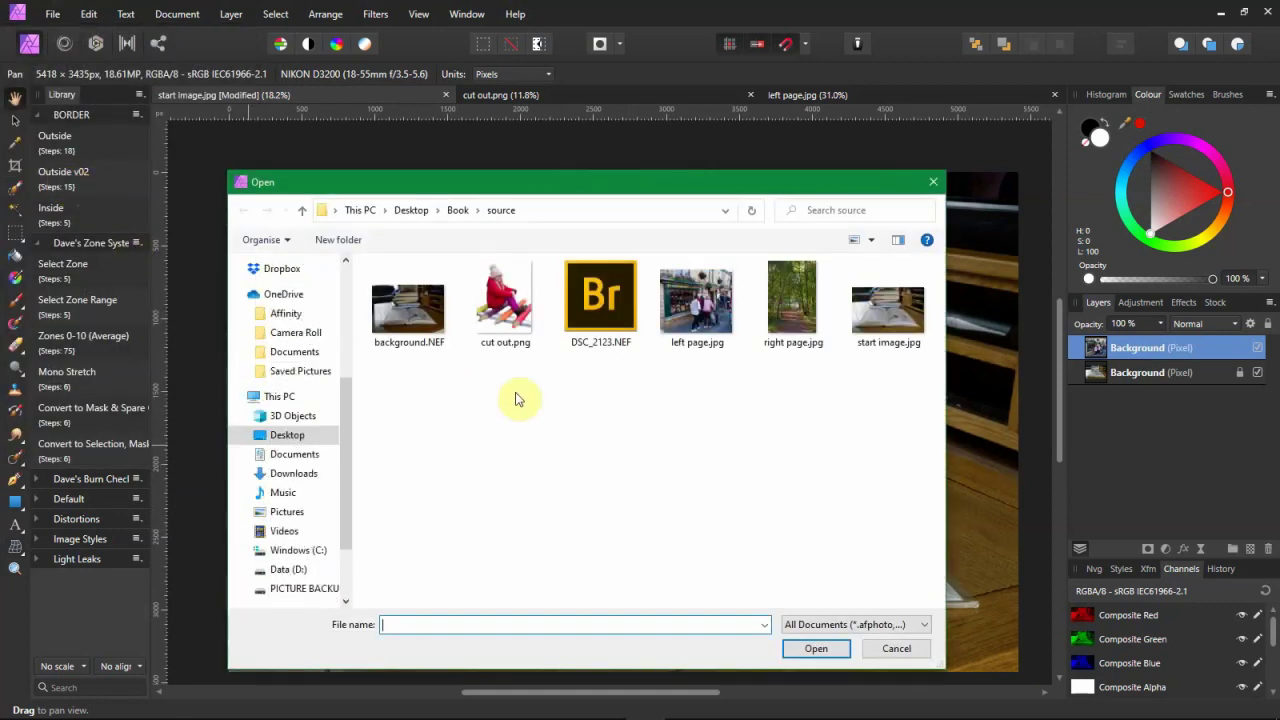
left_click(793, 302)
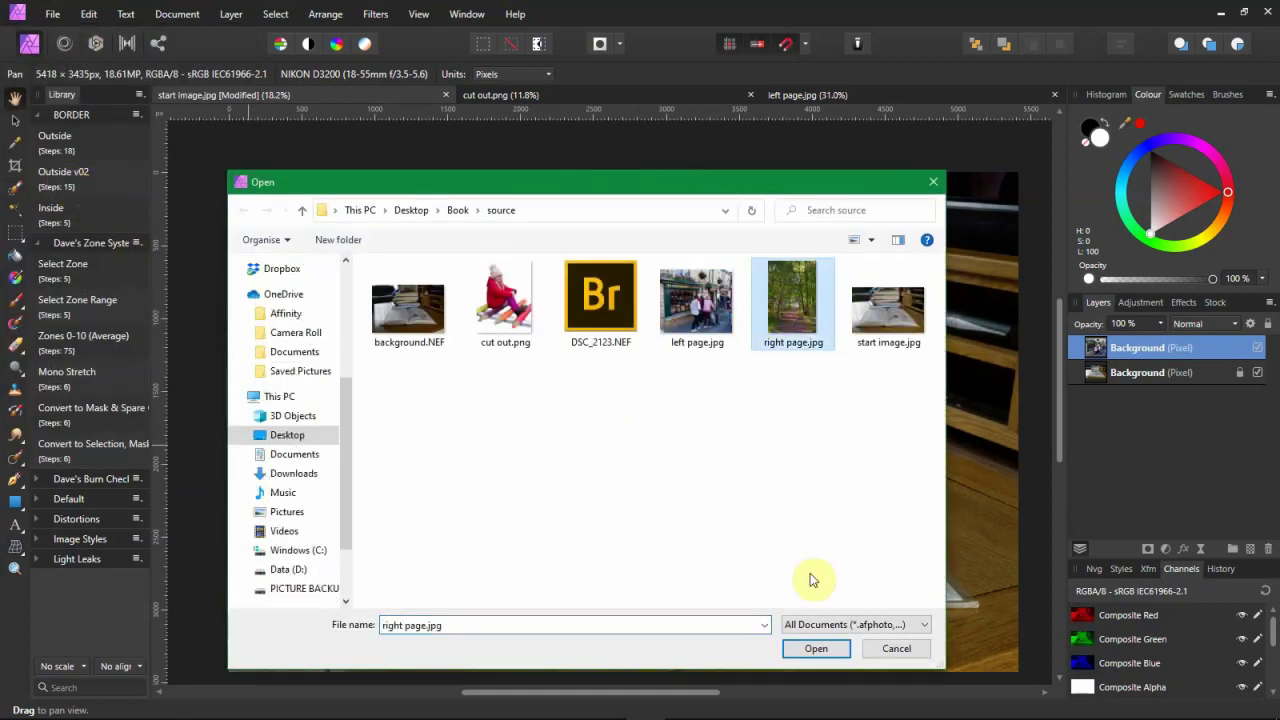
left_click(816, 649)
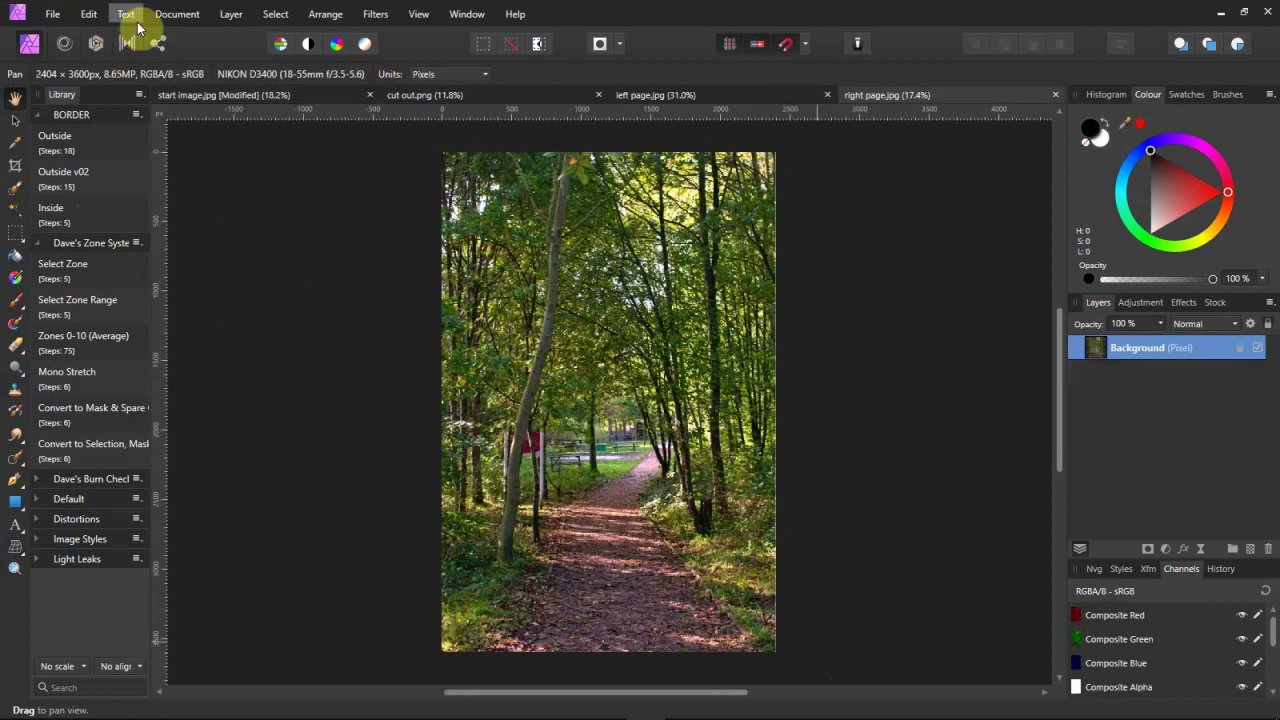
left_click(89, 15)
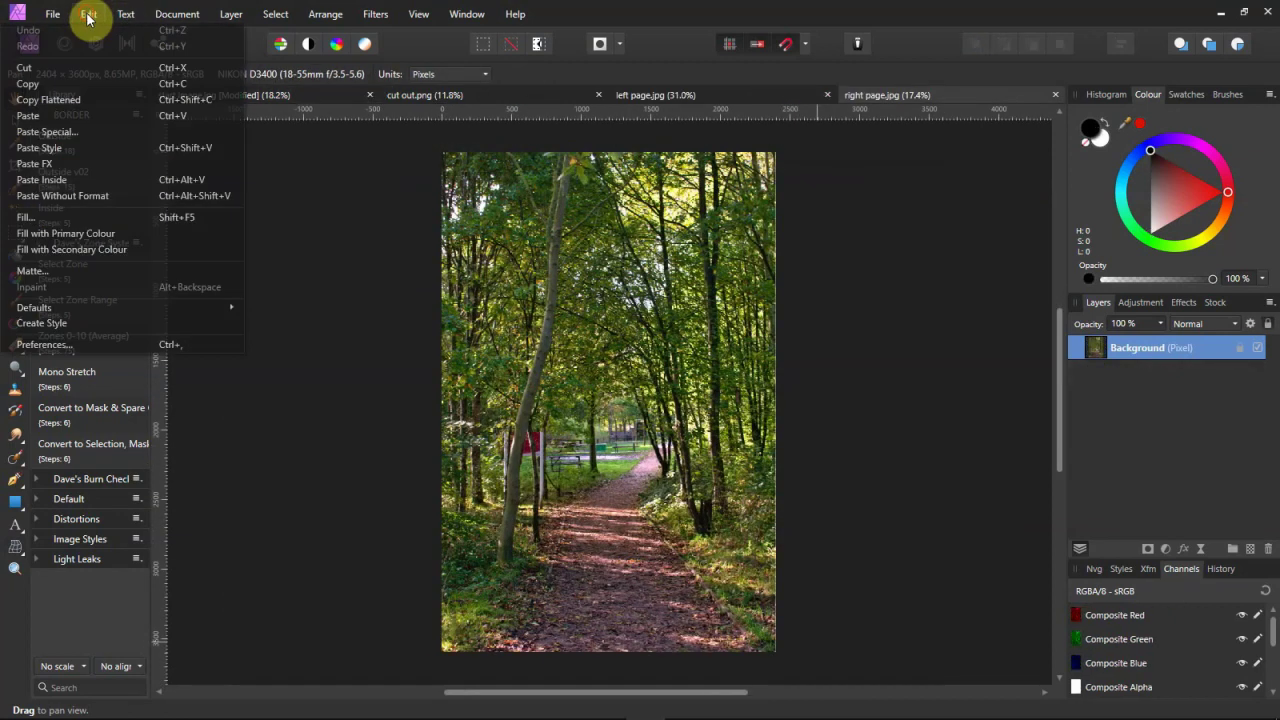
left_click(78, 88)
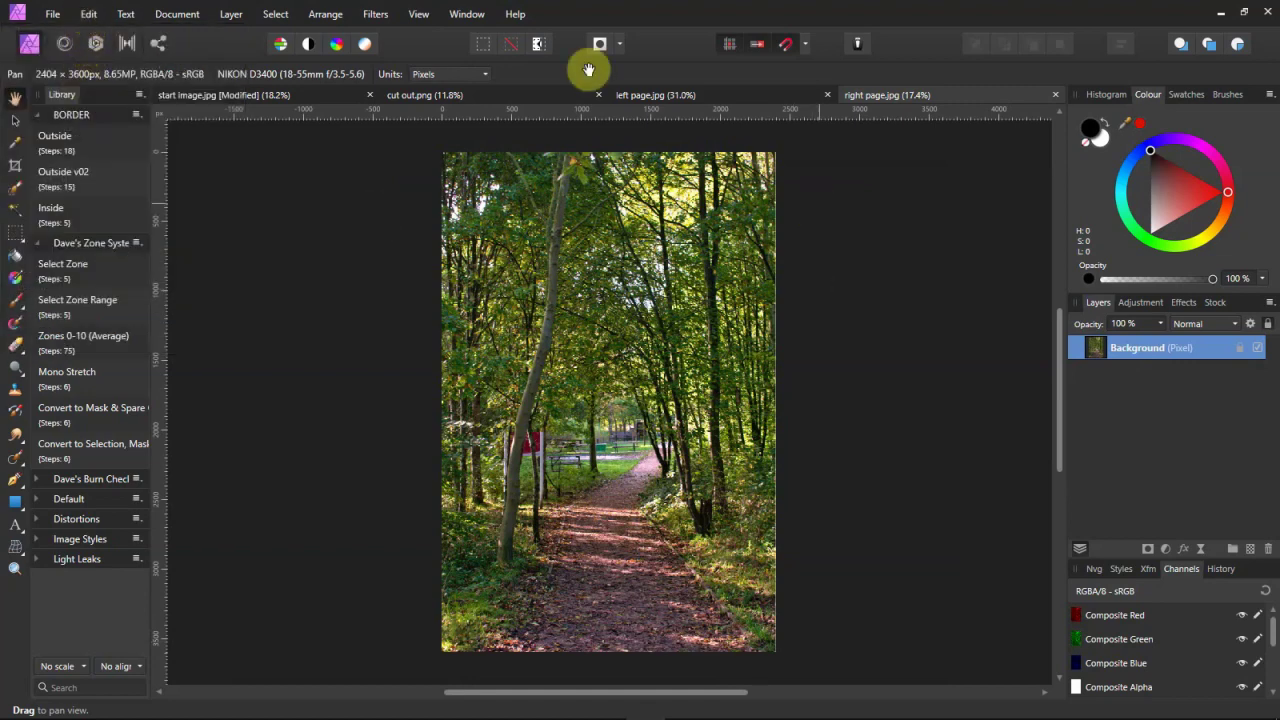
- Paste the woodland photo into start image.jpg, shrink it and place it over the right page
left_click(238, 95)
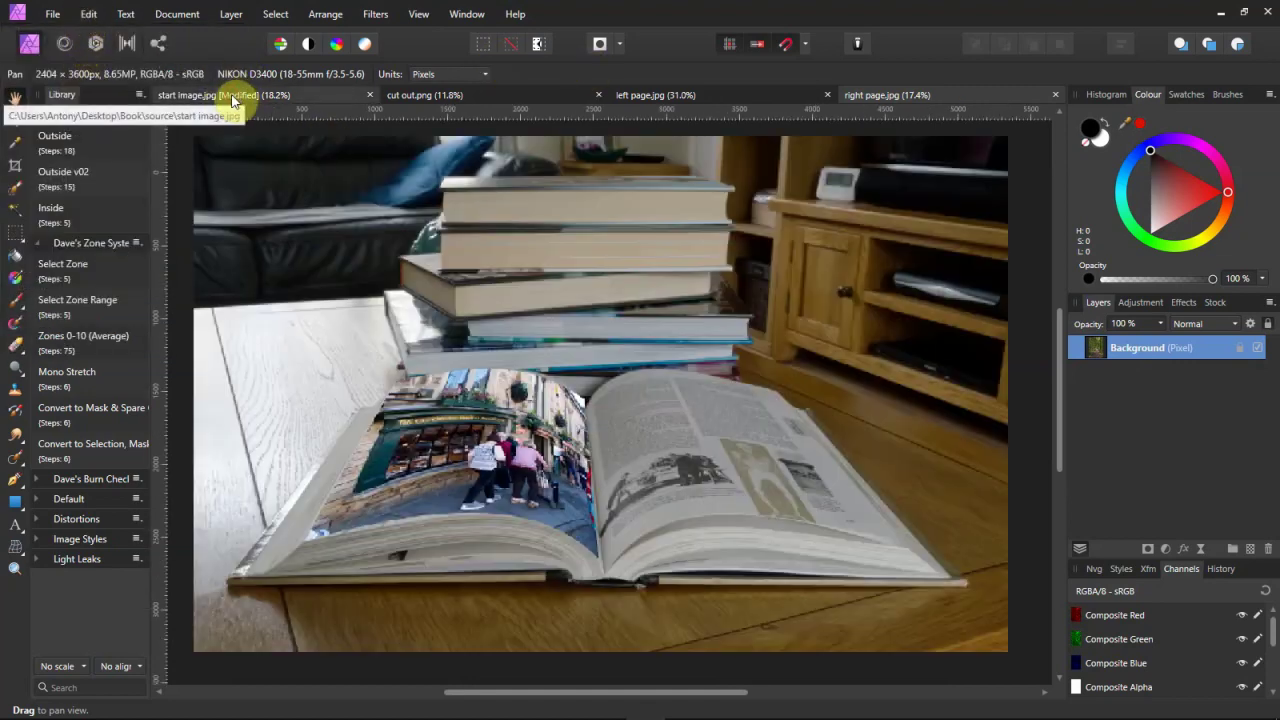
left_click(88, 15)
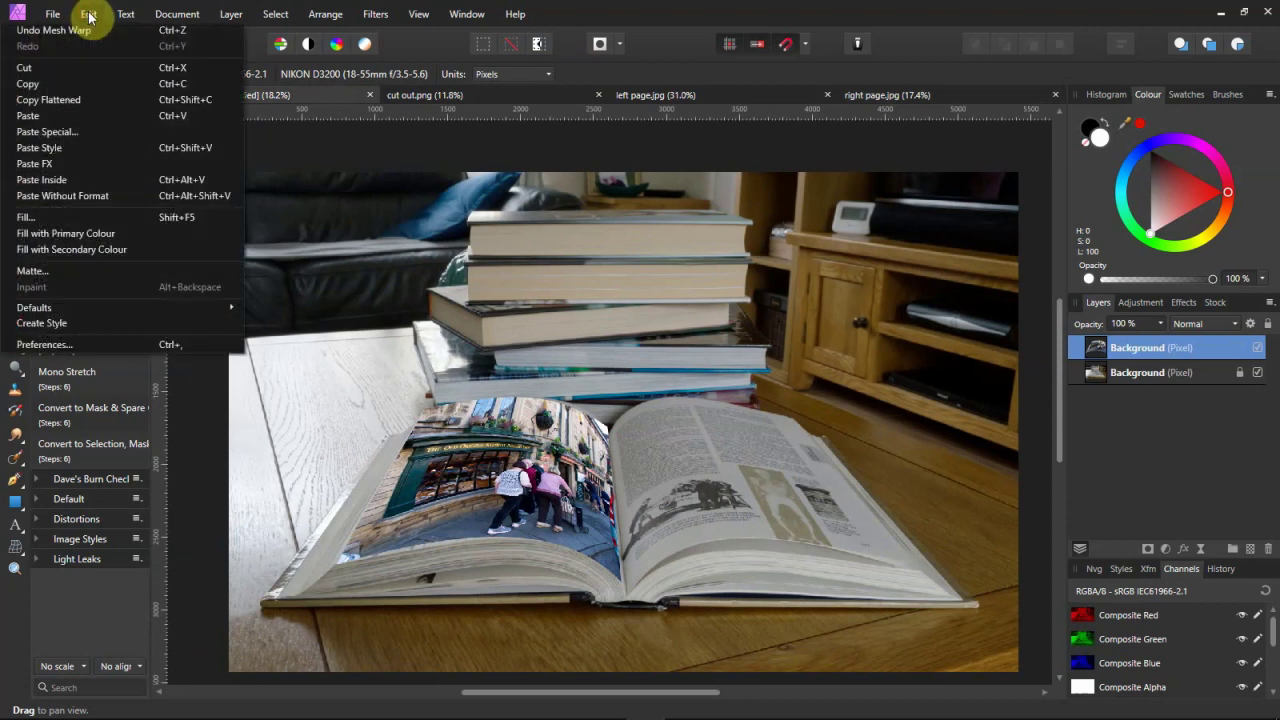
left_click(71, 114)
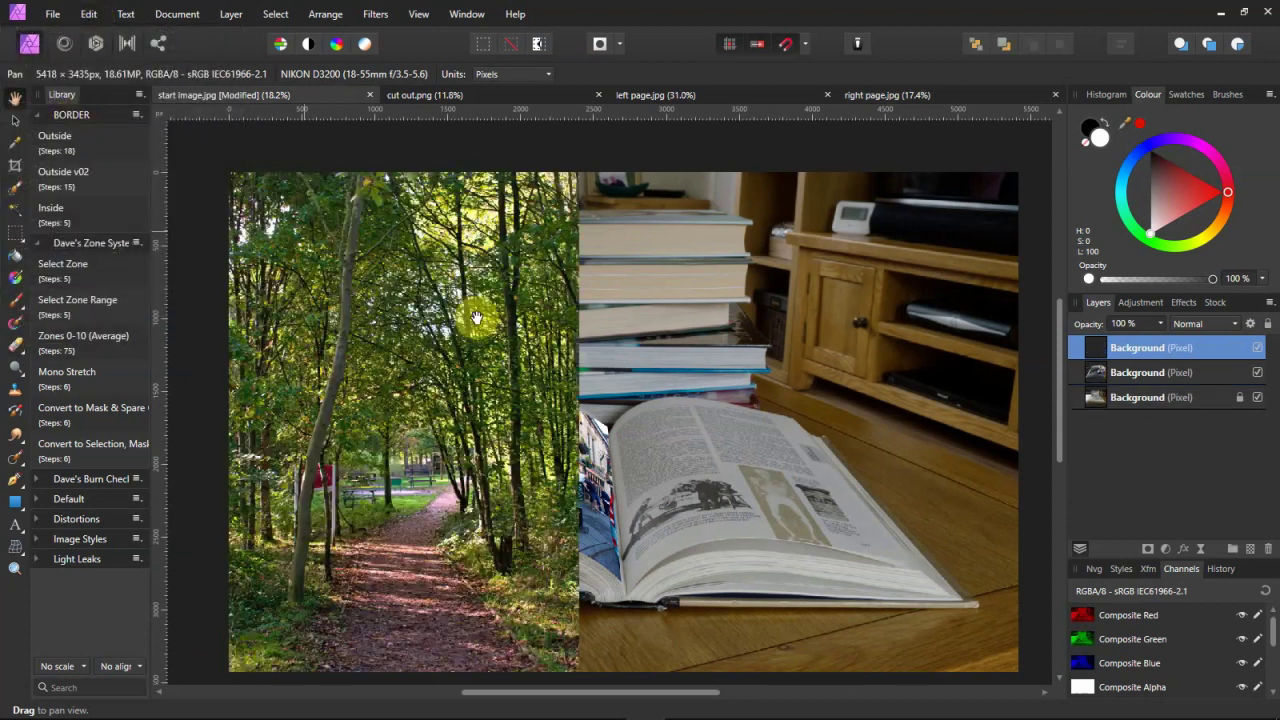
left_click(12, 128)
left_click_drag(375, 415, 491, 485)
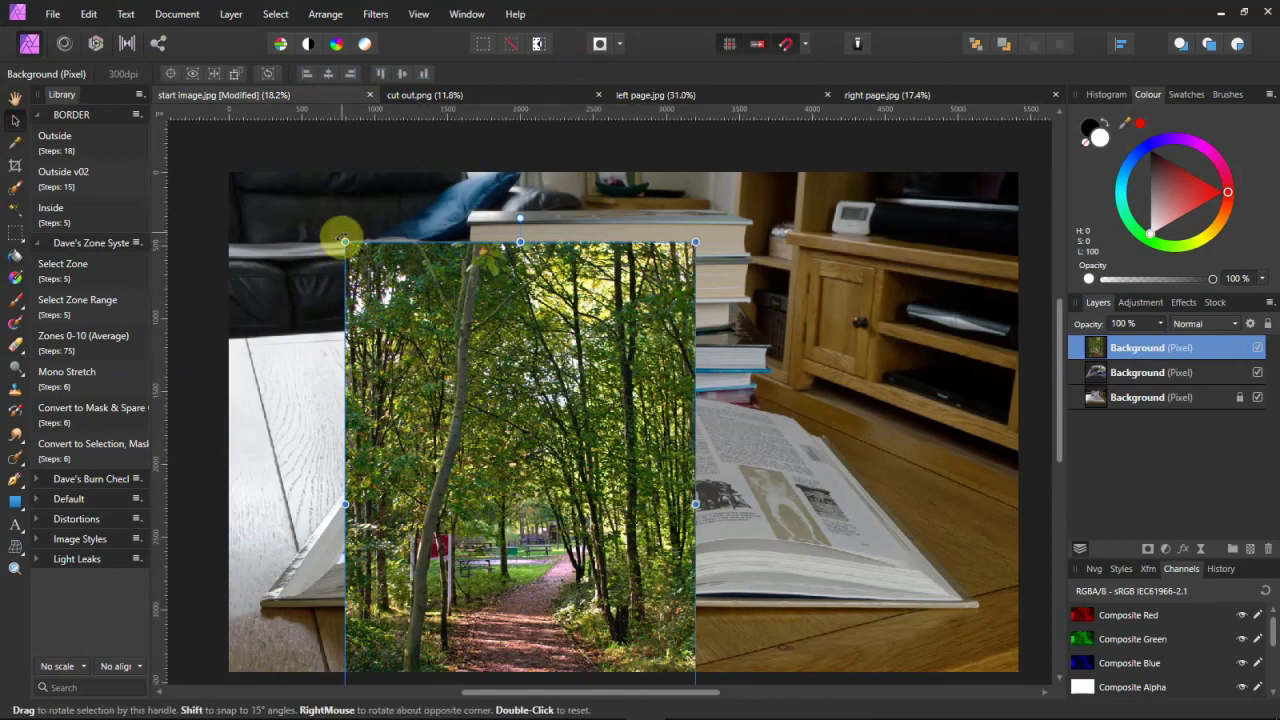
left_click_drag(343, 241, 471, 432)
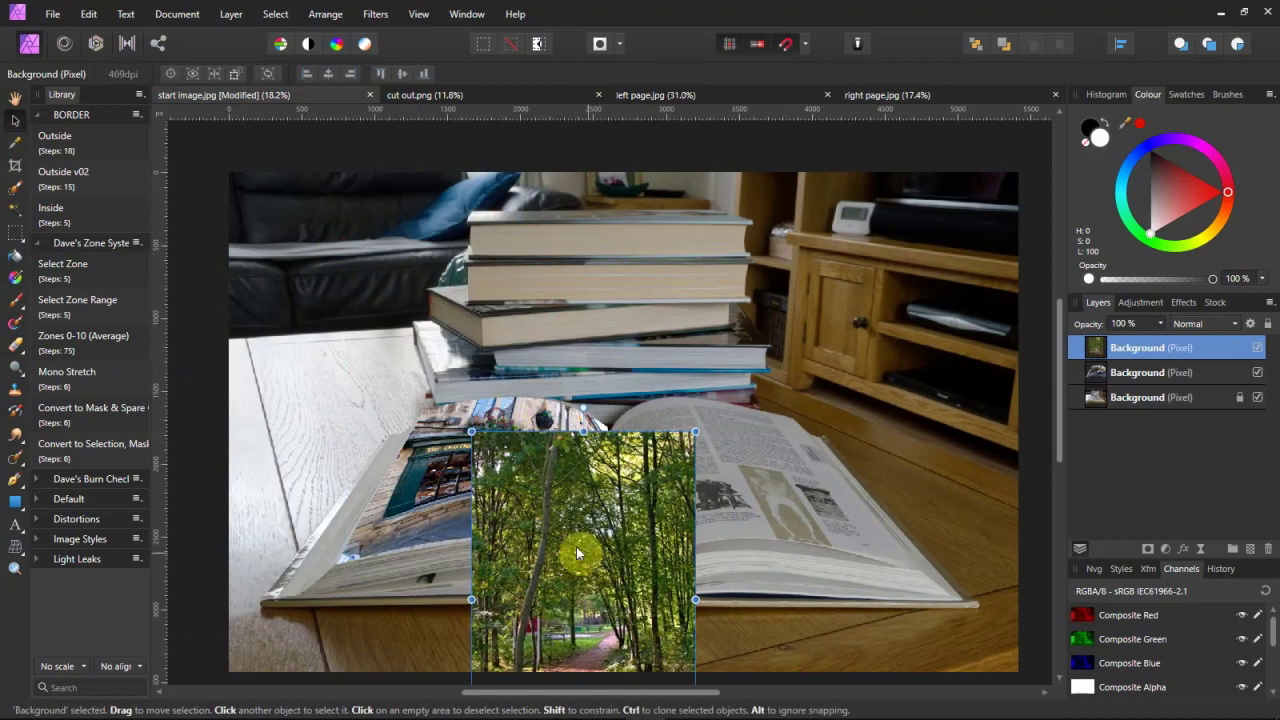
left_click_drag(576, 546, 790, 421)
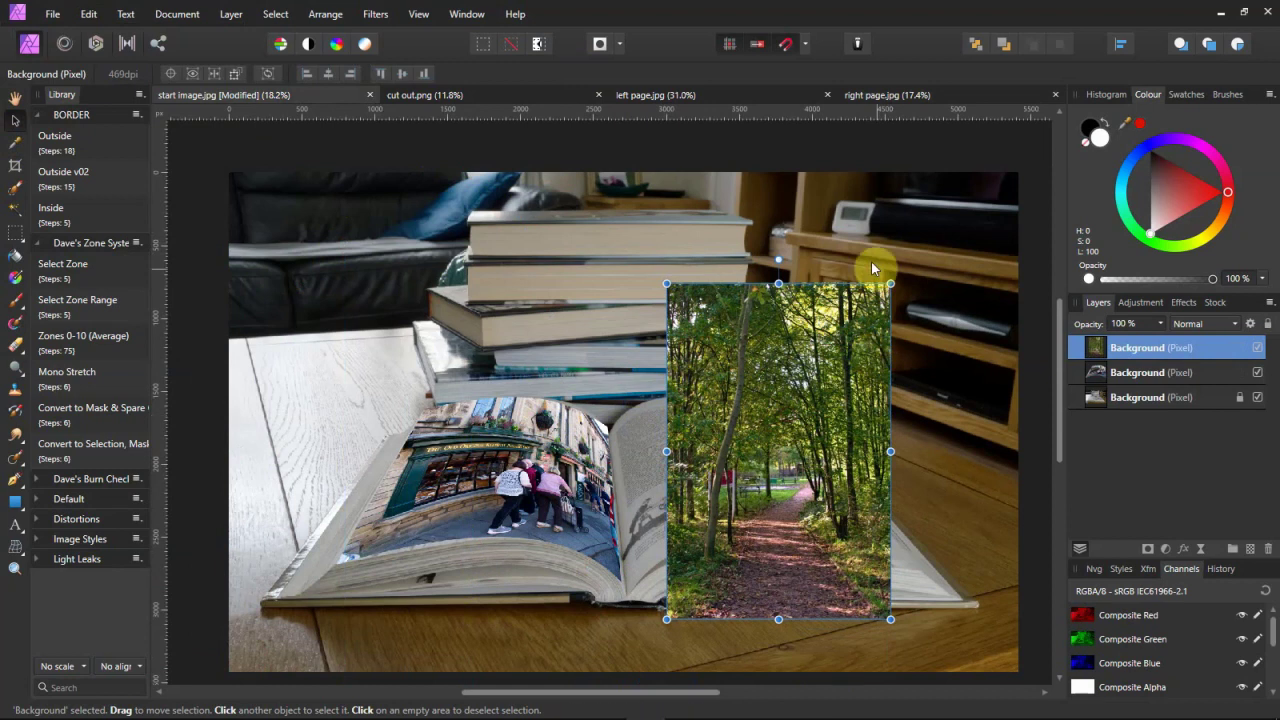
left_click_drag(890, 284, 866, 321)
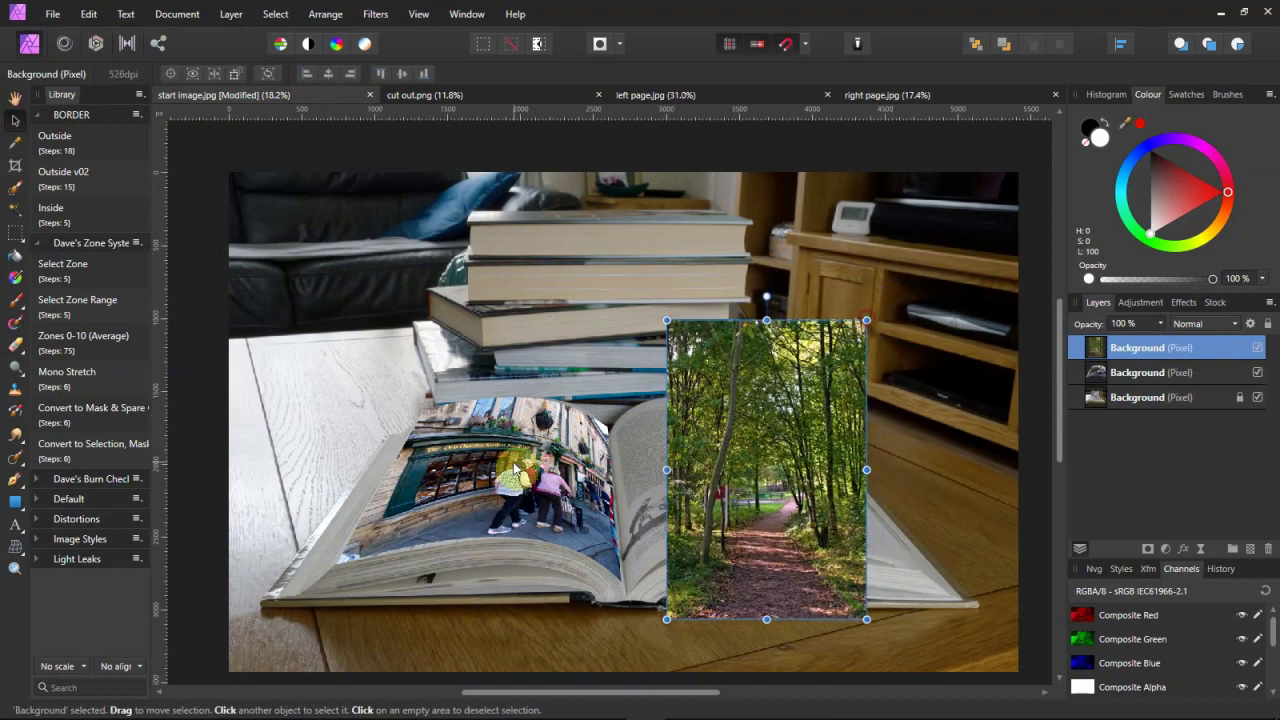
- Mesh-warp the woodland photo, pinning its four corners to the right page's corners and spine
left_click(16, 552)
left_click(86, 551)
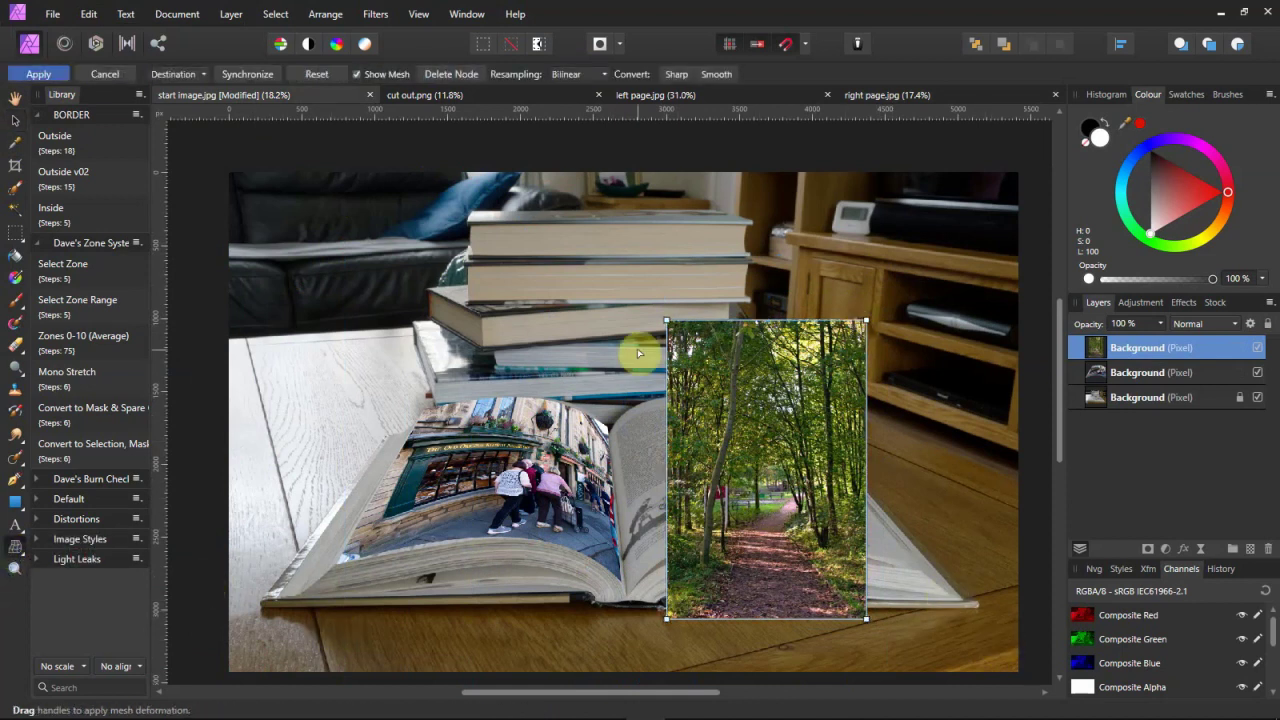
left_click_drag(667, 321, 611, 422)
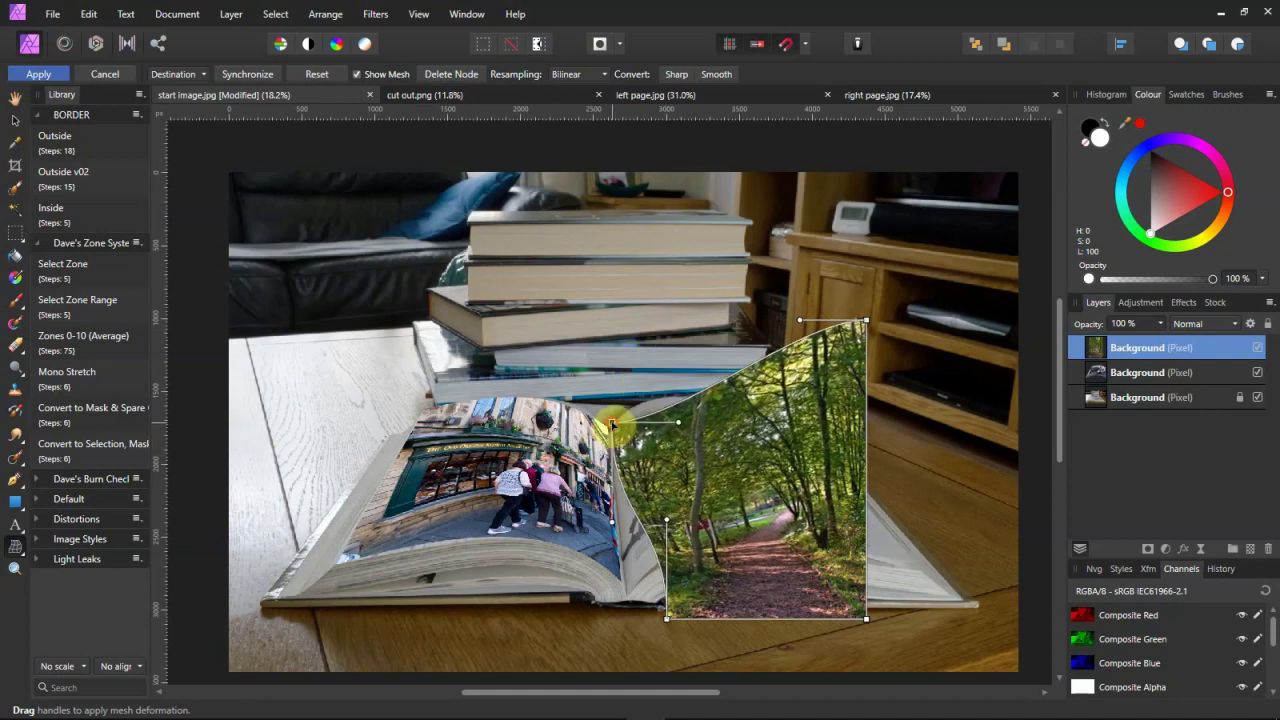
left_click_drag(866, 321, 795, 416)
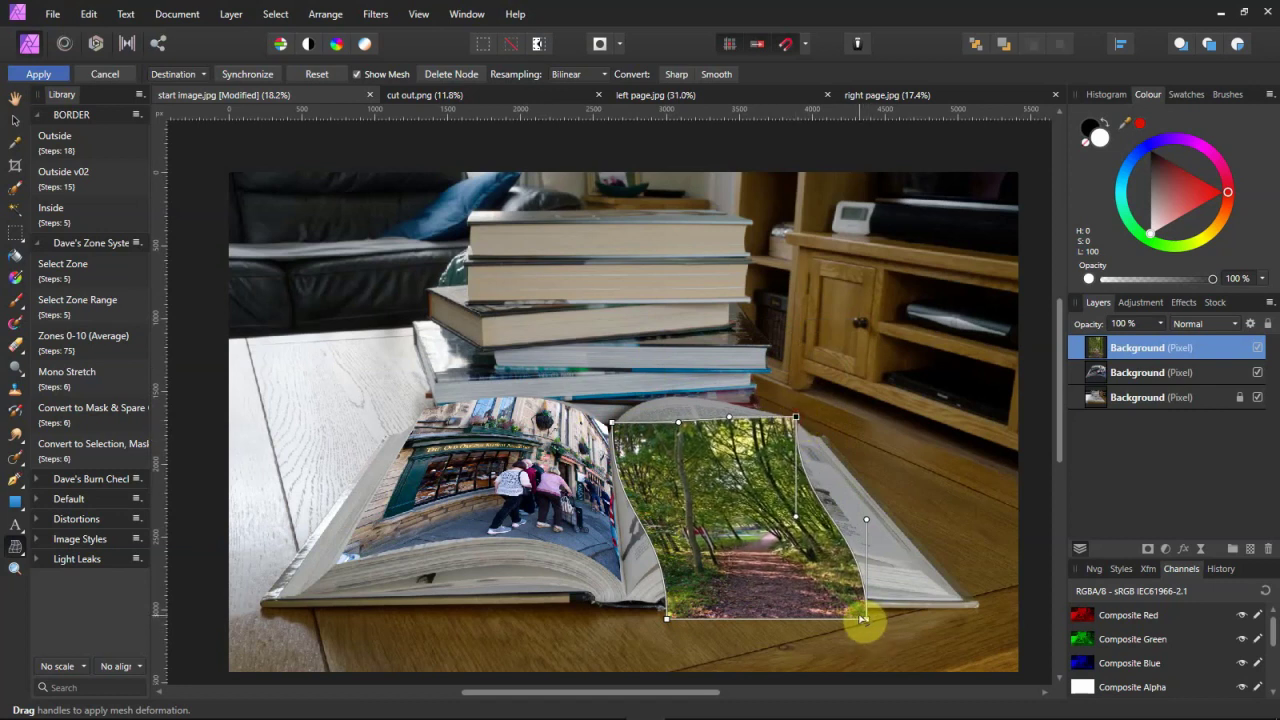
left_click_drag(866, 620, 919, 574)
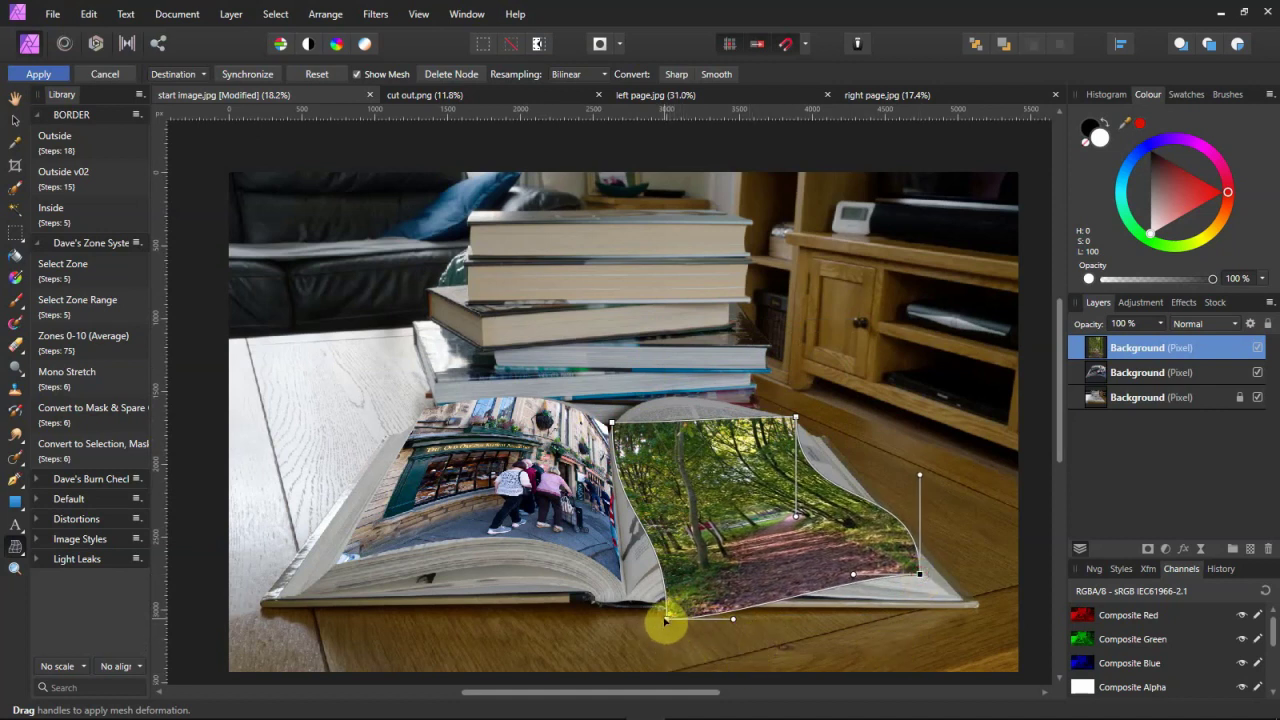
left_click_drag(666, 620, 714, 506)
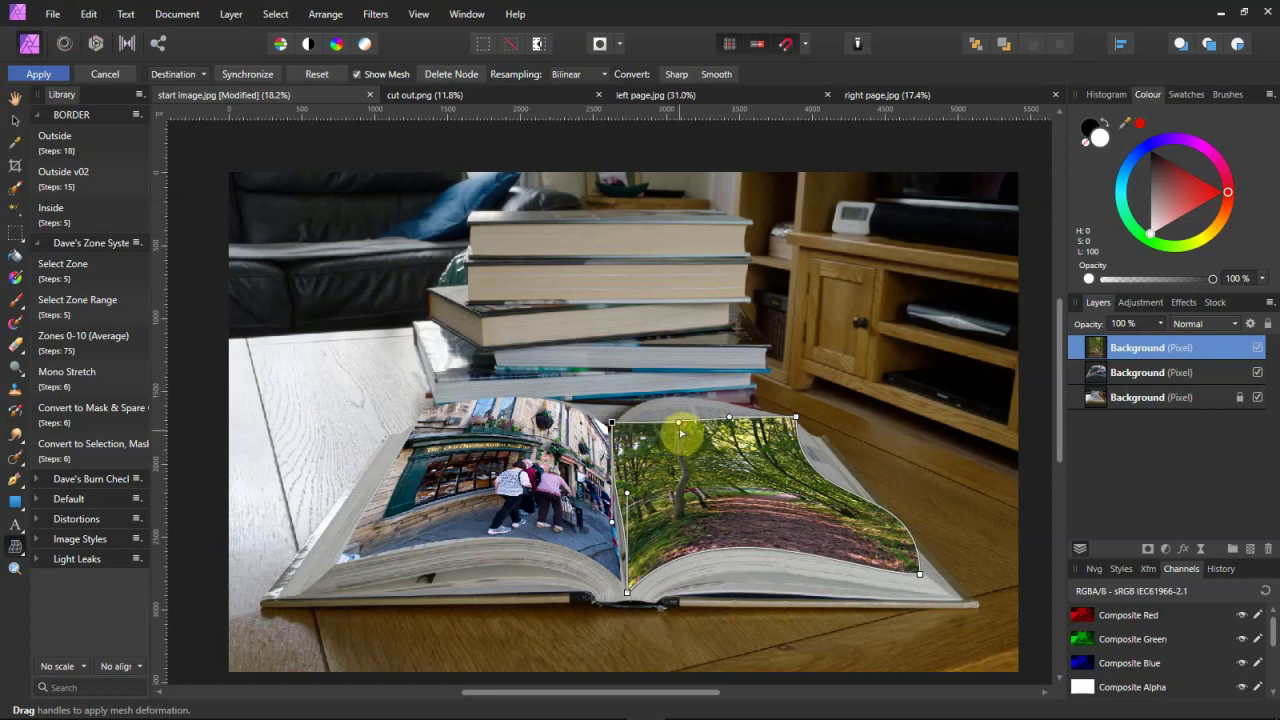
- Curl the woodland page's top edge, reshape its right edge and curve its left edge along the spine
left_click_drag(677, 422, 667, 371)
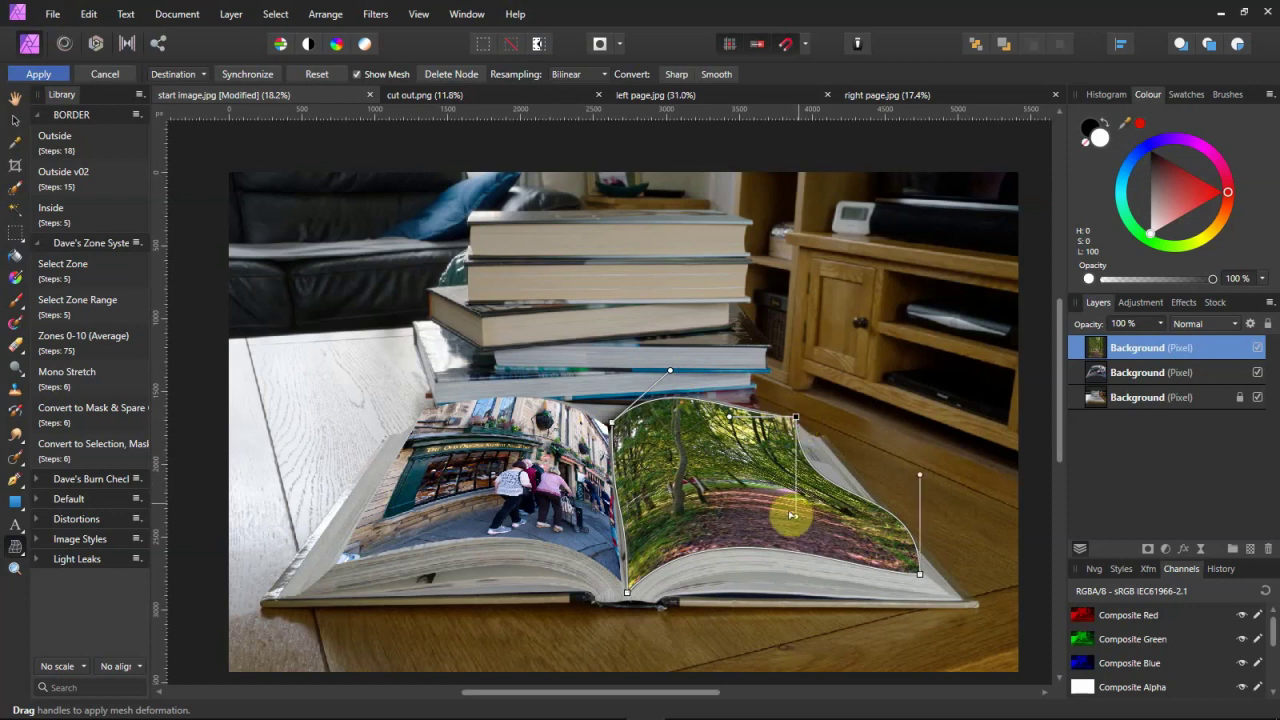
left_click_drag(796, 518, 829, 507)
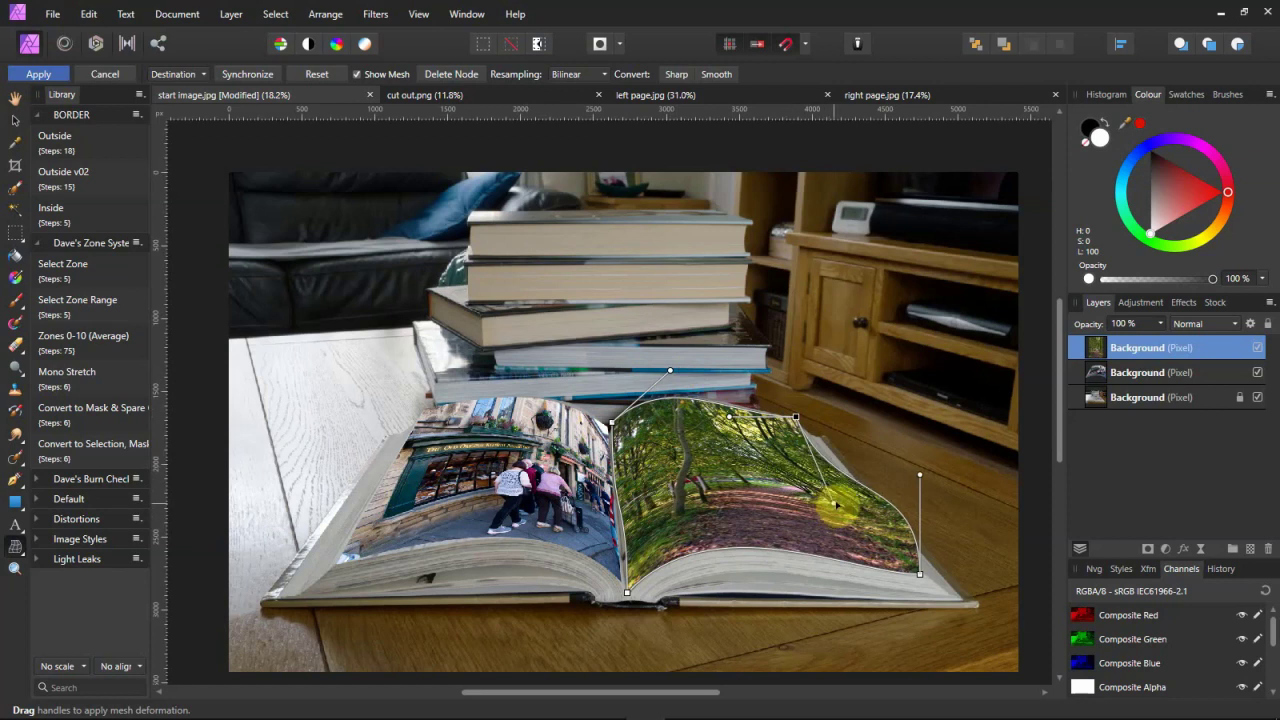
left_click_drag(836, 504, 843, 500)
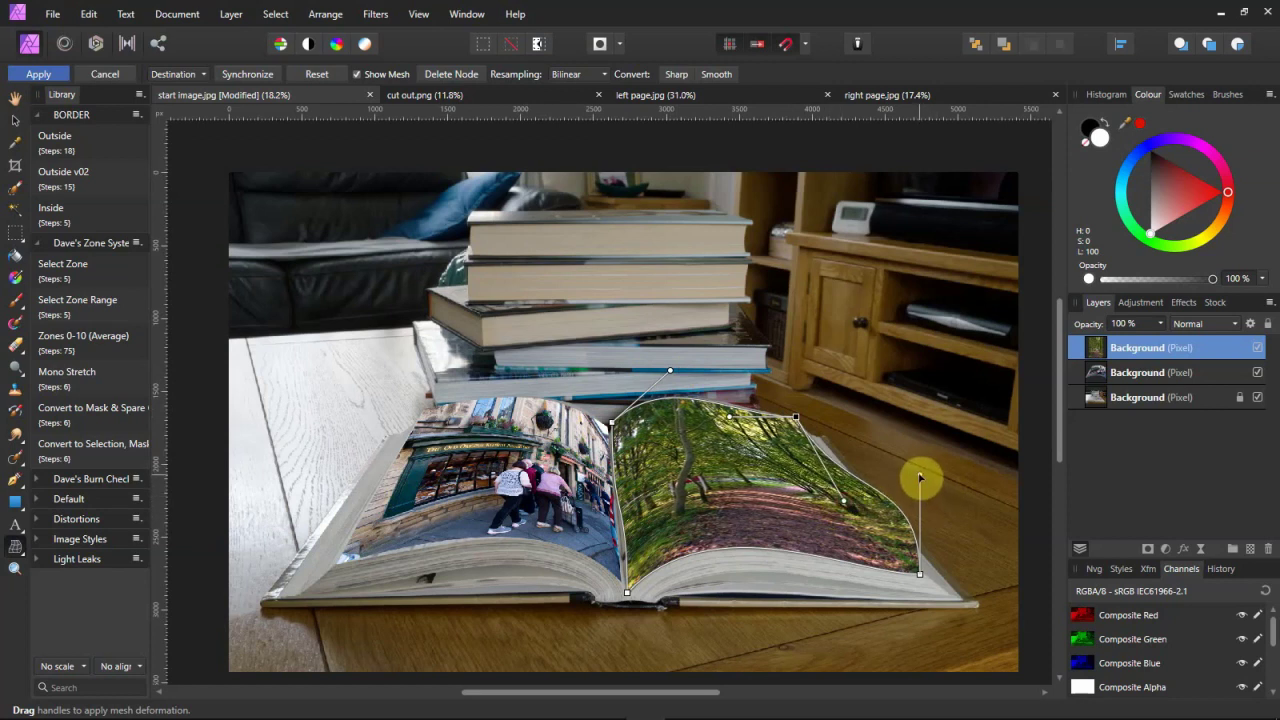
left_click_drag(920, 478, 872, 510)
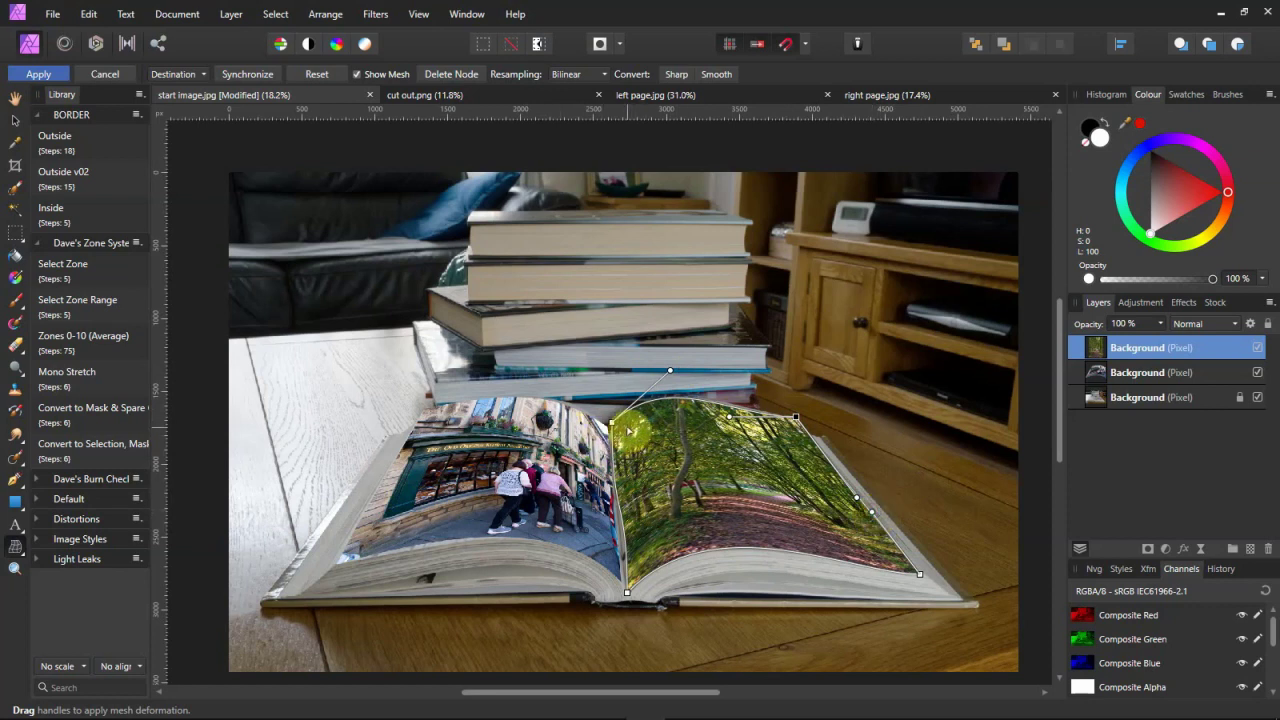
left_click_drag(620, 428, 612, 519)
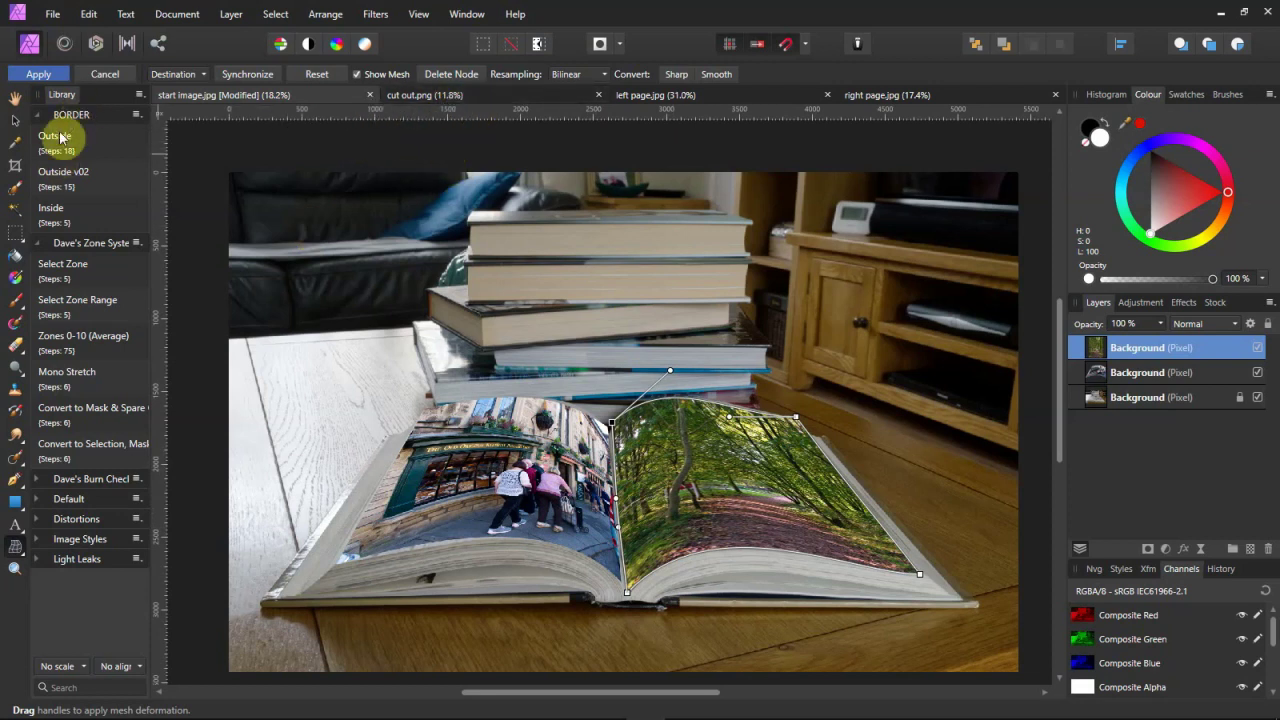
- Finish the warp, copy the girl-on-crayons cut-out from cut out.png and paste it into start image.jpg
left_click(14, 105)
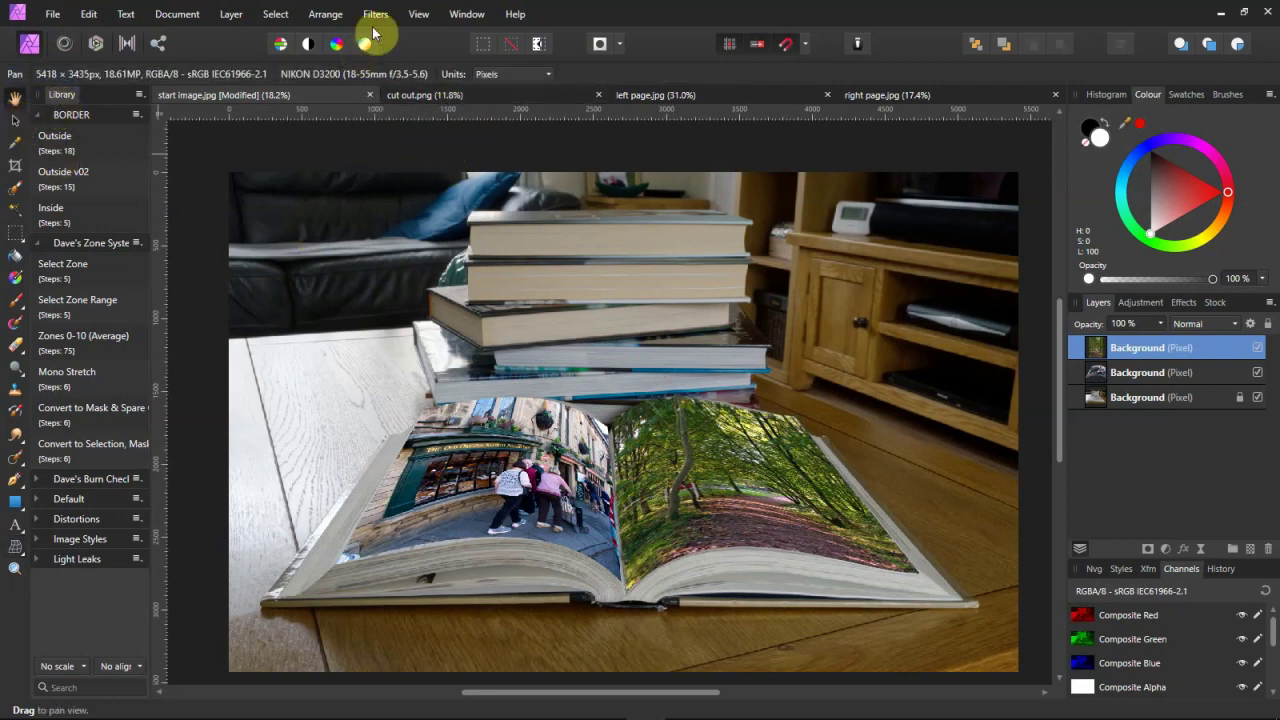
left_click(415, 95)
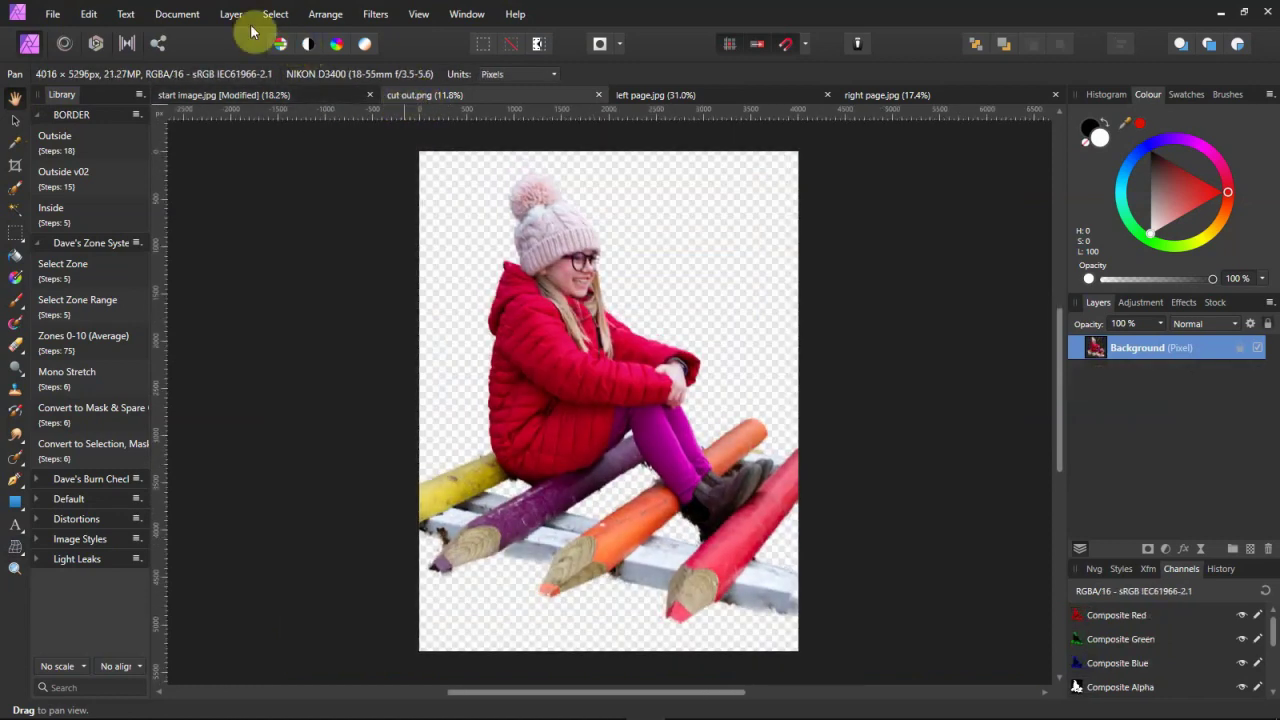
left_click(89, 14)
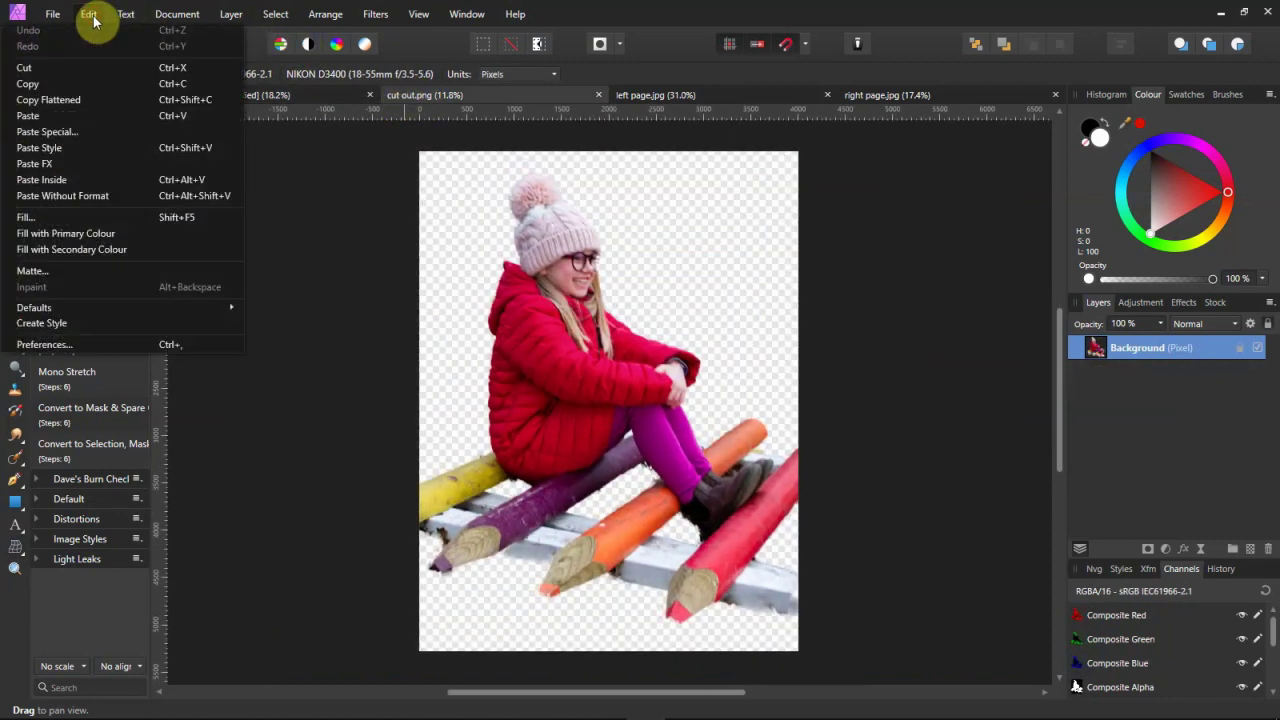
left_click(61, 86)
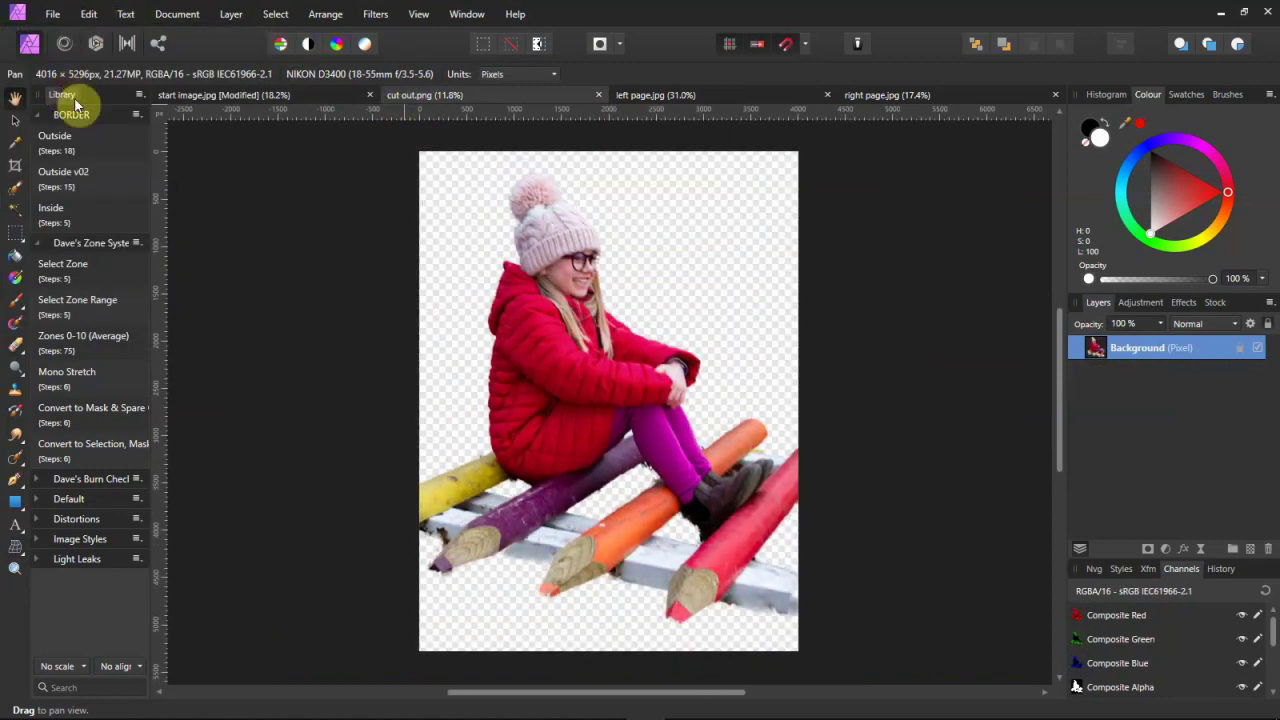
left_click(230, 97)
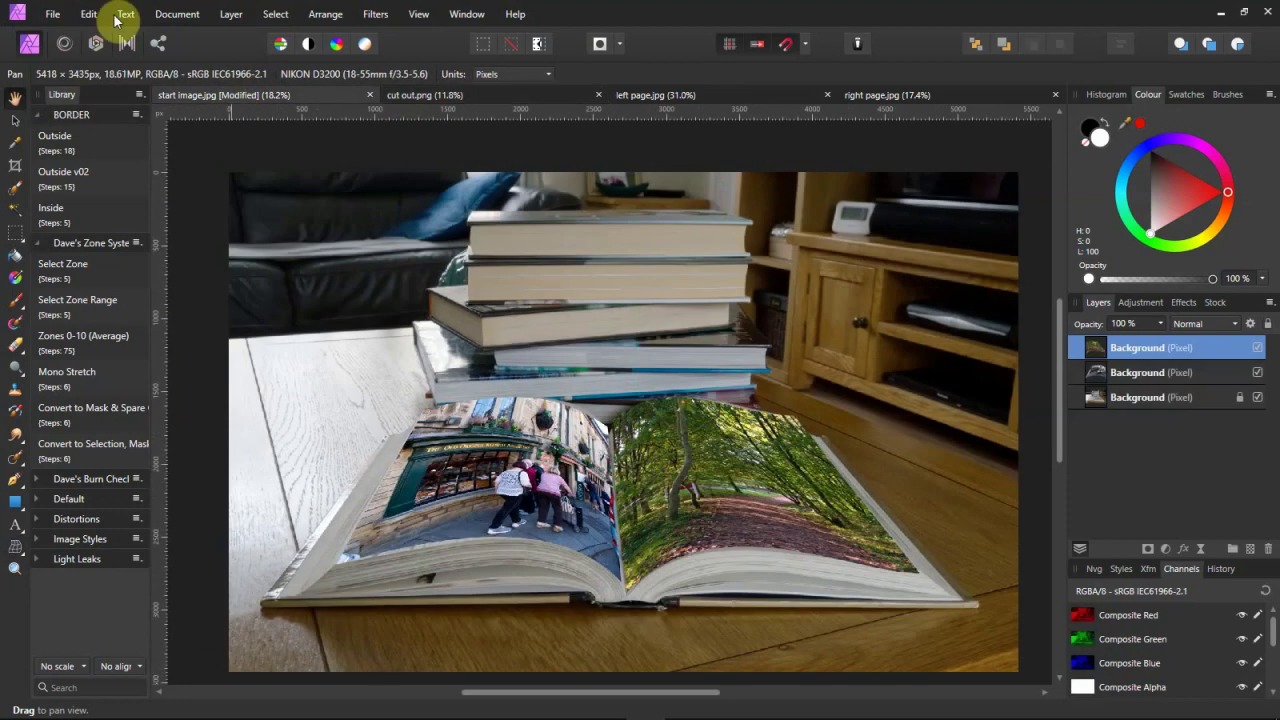
left_click(86, 17)
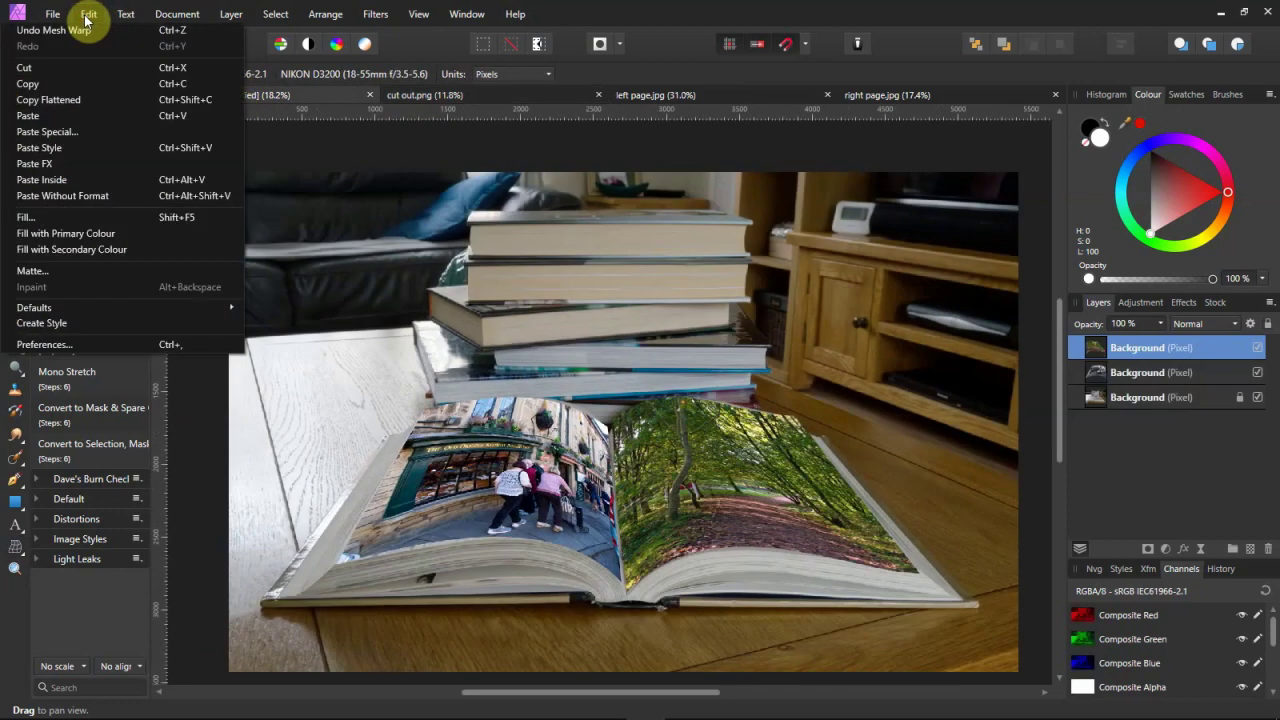
left_click(45, 116)
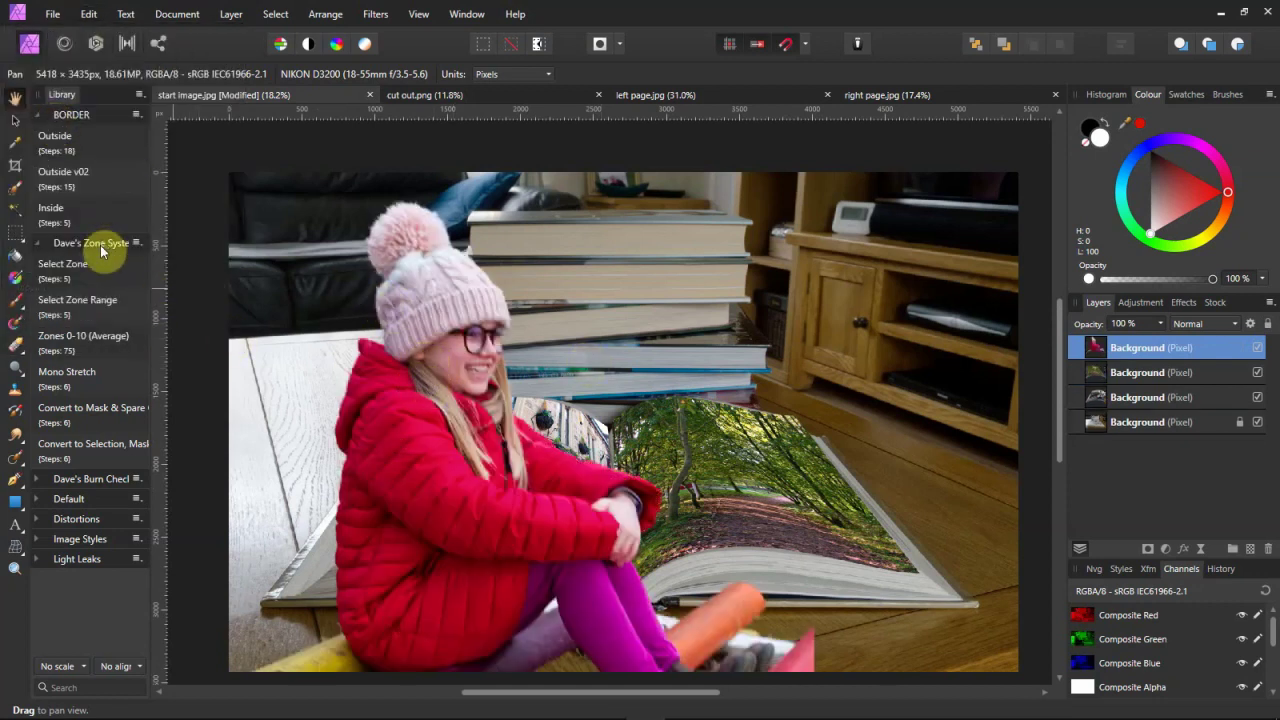
- Scale the girl cut-out down in stages and centre it on the woodland right page
left_click(15, 119)
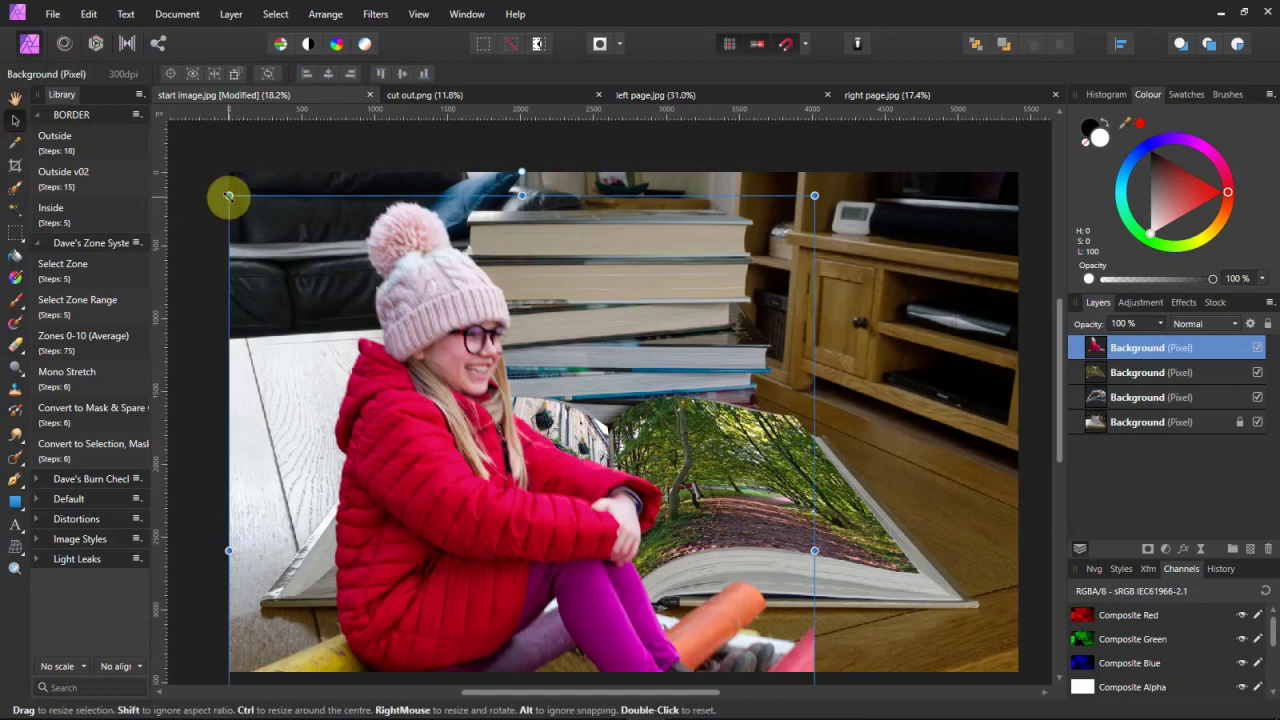
left_click_drag(229, 196, 416, 424)
mouse_move(646, 536)
left_mouse_down()
mouse_move(773, 376)
mouse_move(784, 331)
left_mouse_up()
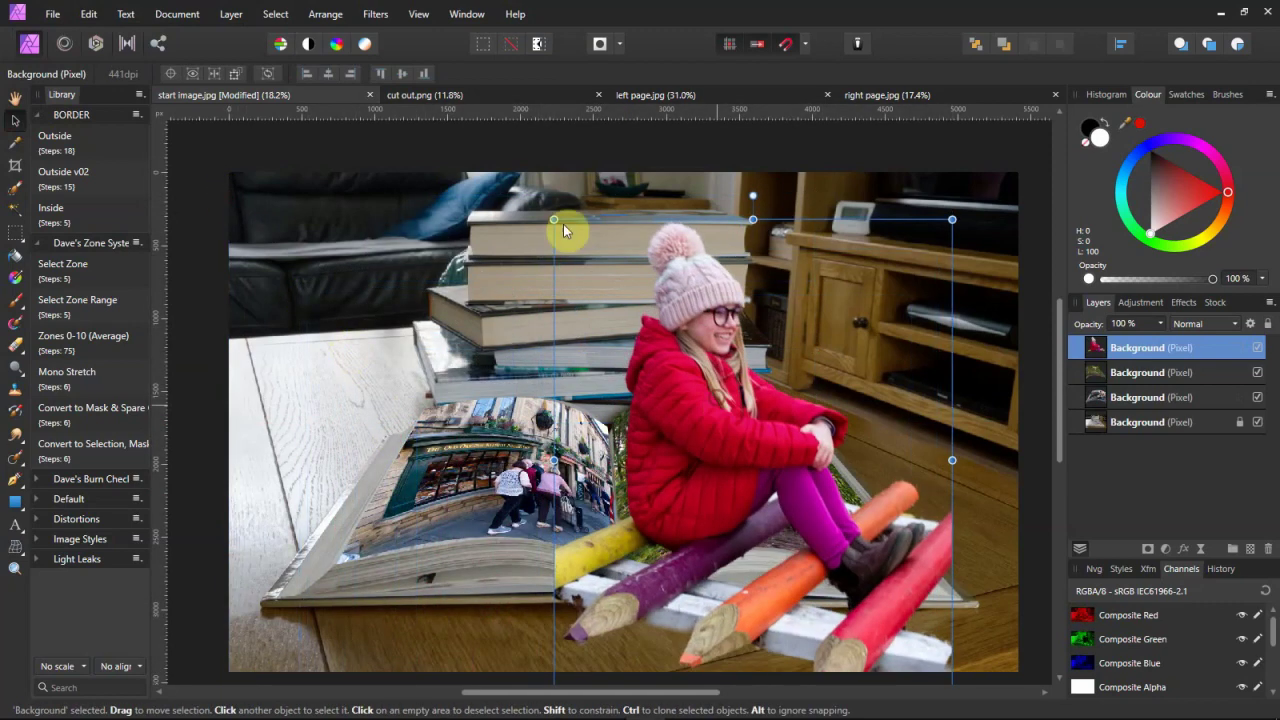
left_click_drag(554, 218, 652, 404)
left_click_drag(832, 526, 772, 438)
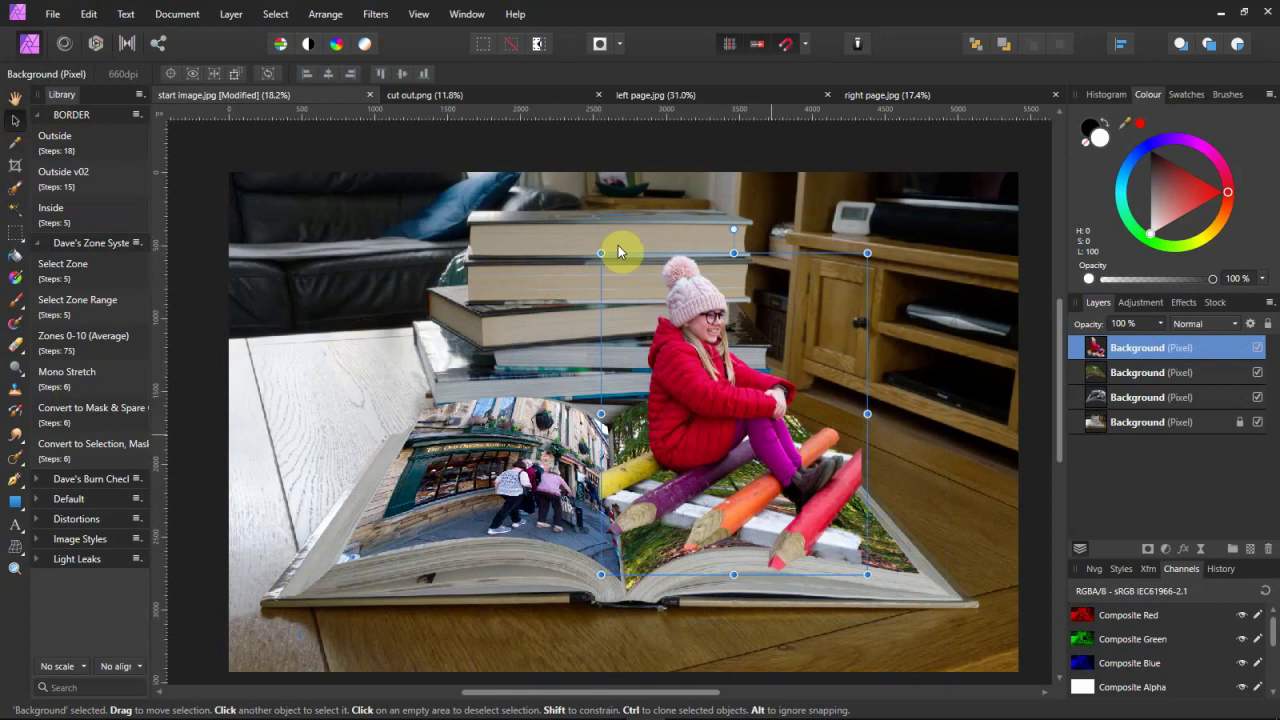
left_click_drag(600, 257, 612, 273)
left_click_drag(710, 358, 715, 362)
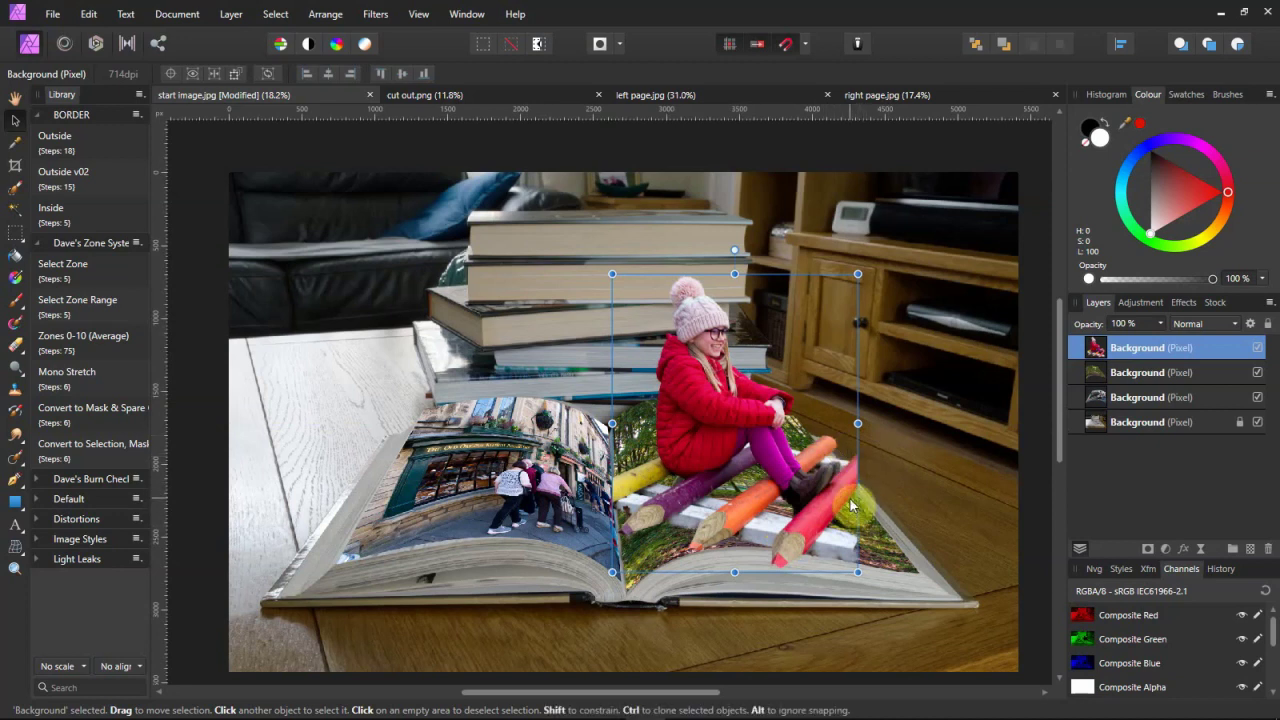
- Trace a closed Pen outline around the area beside the right page's top corner
left_click(14, 485)
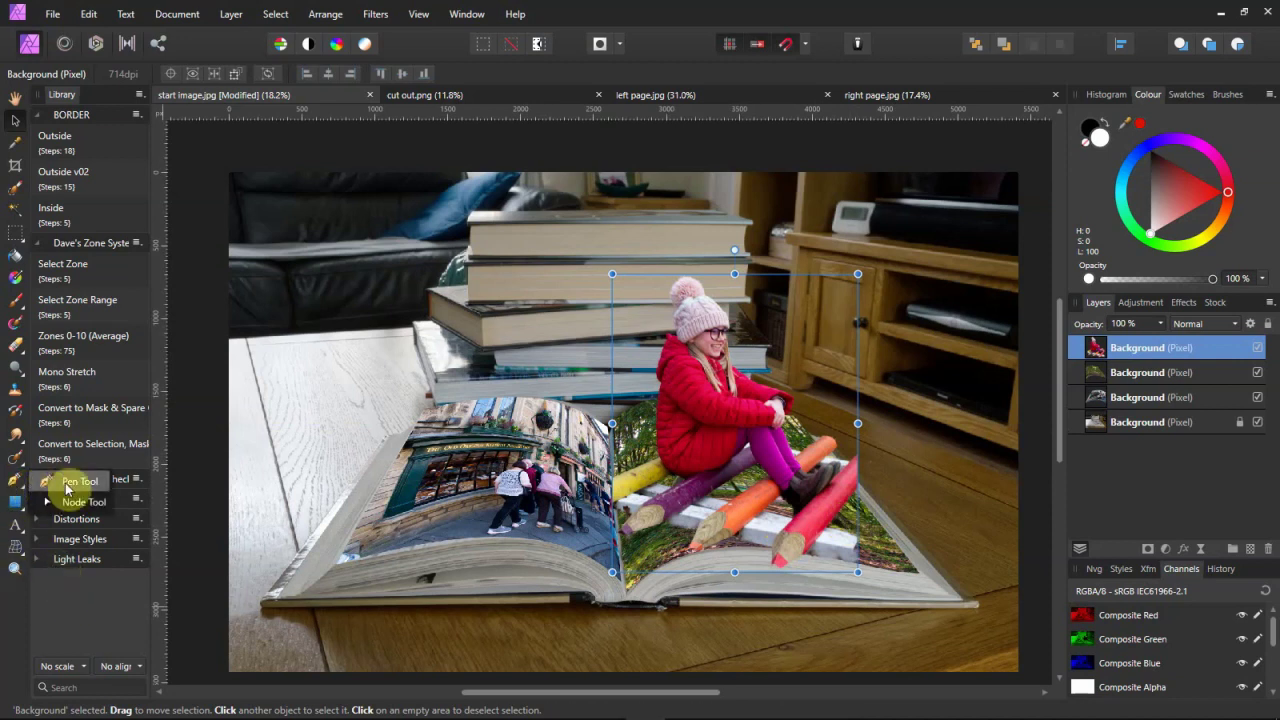
left_click(66, 488)
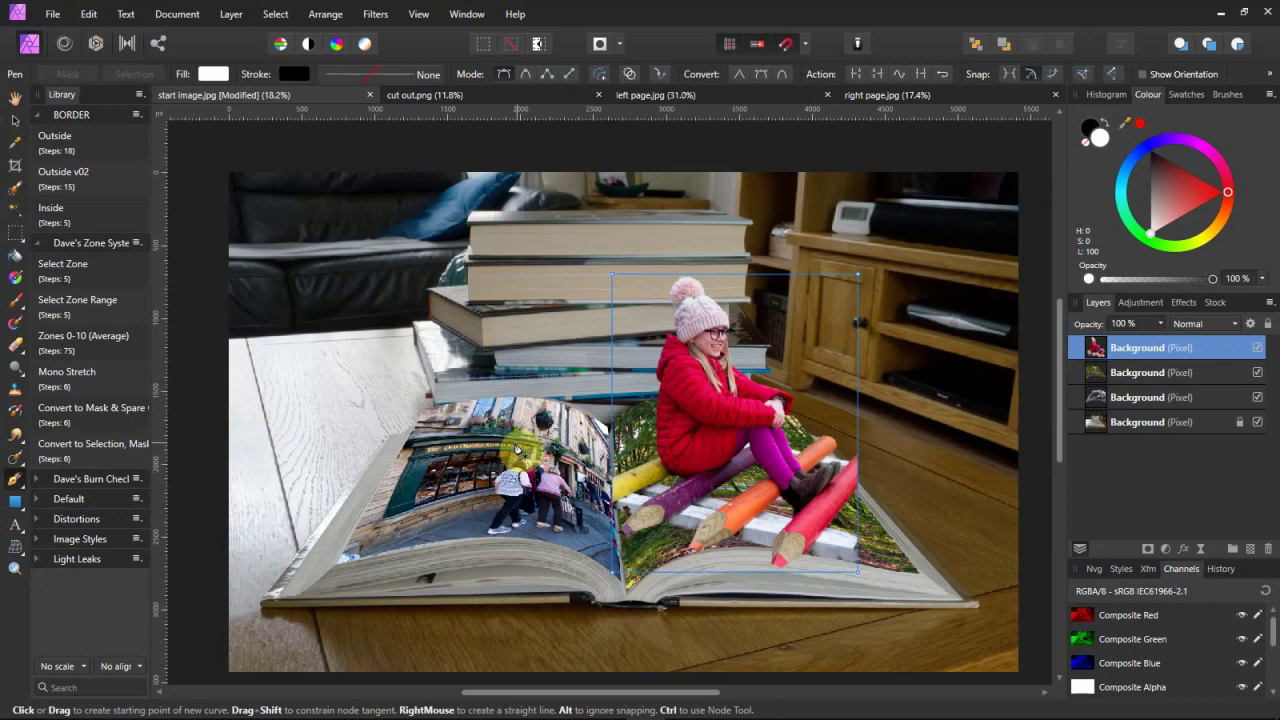
left_click(748, 388)
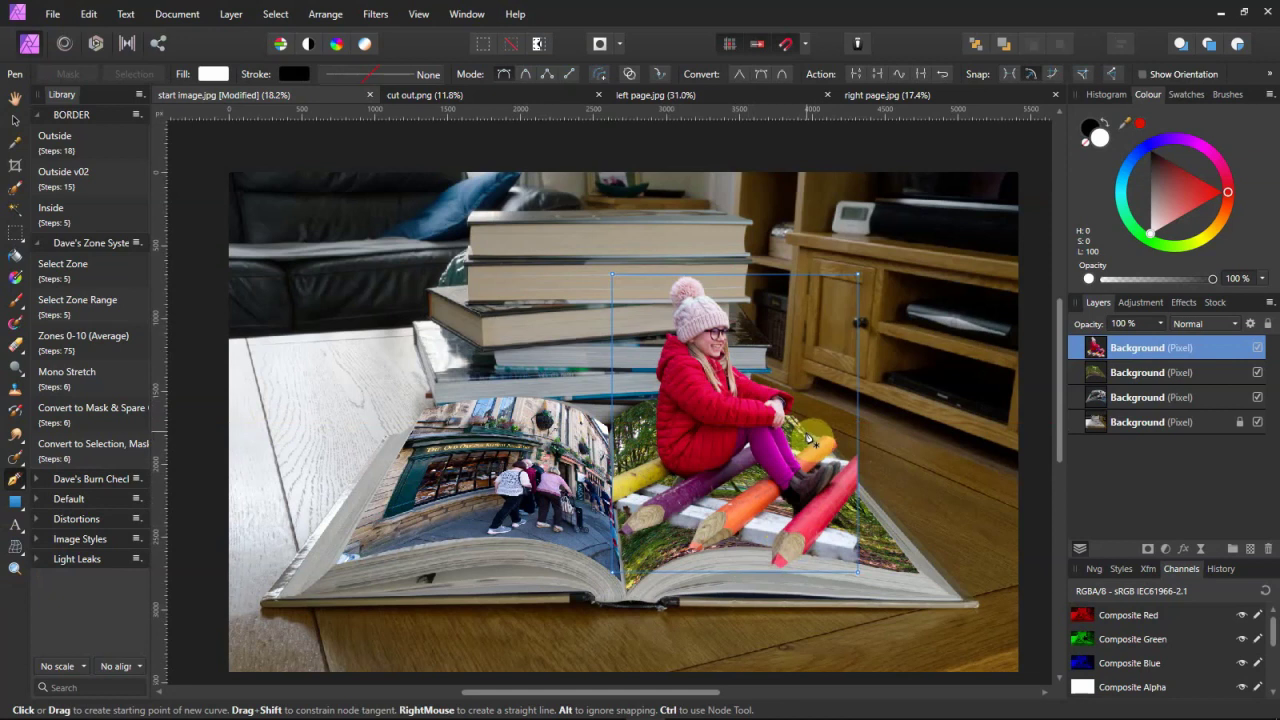
left_click(806, 436)
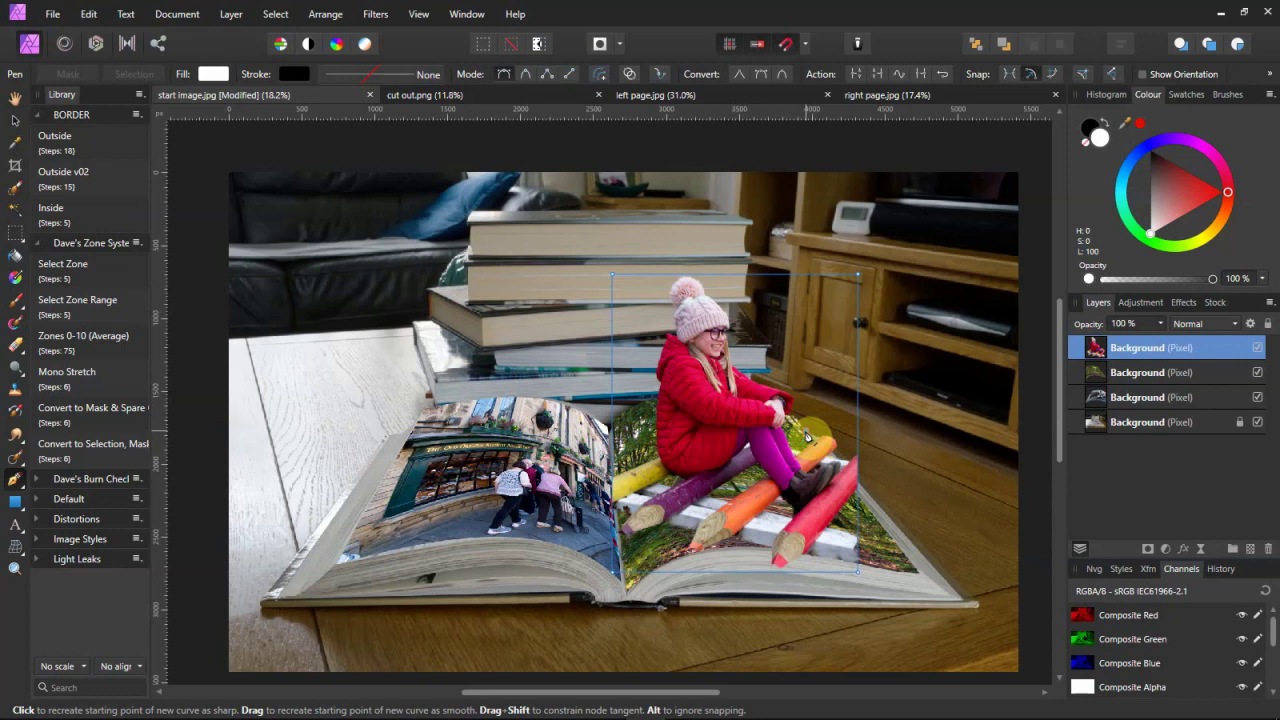
left_click(862, 512)
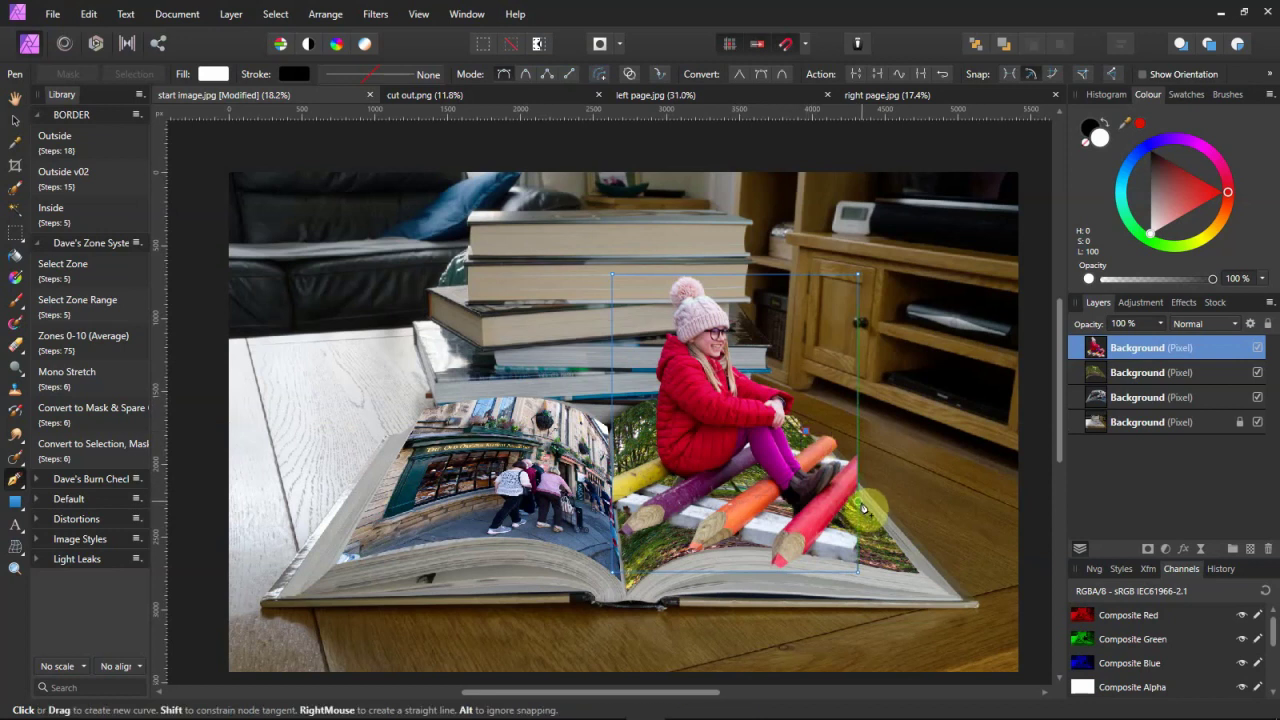
left_click(895, 444)
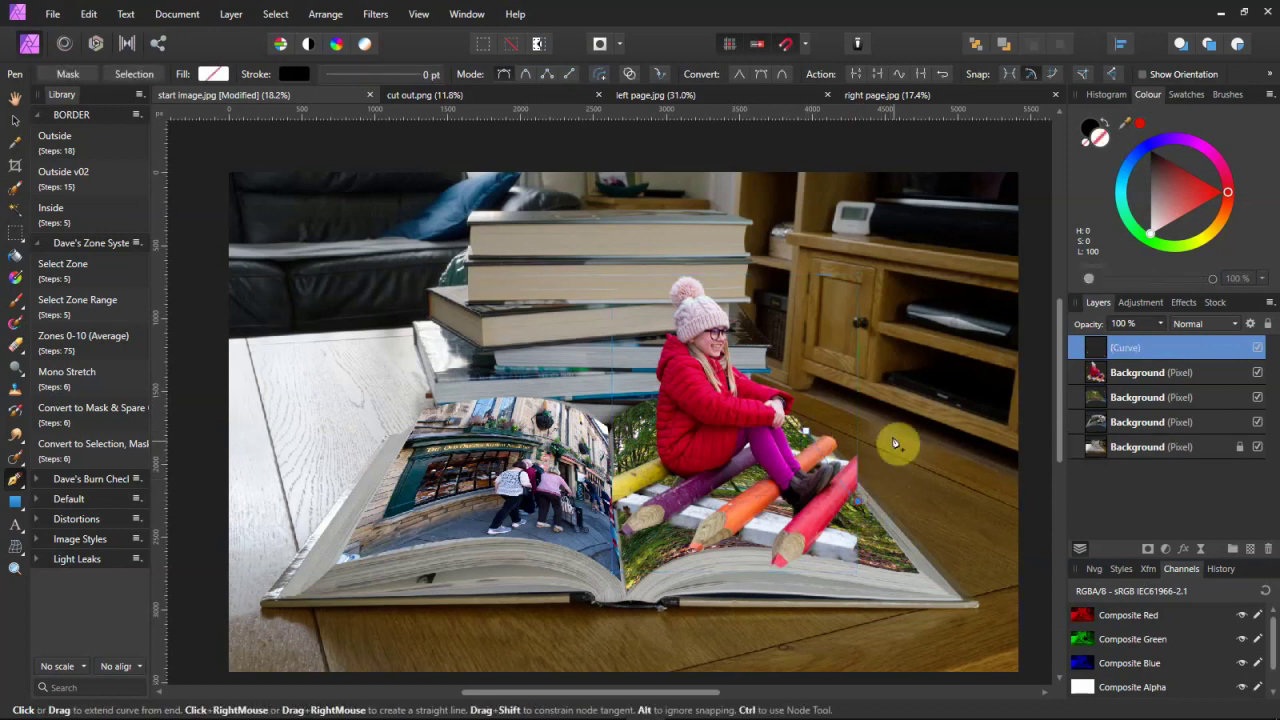
left_click_drag(890, 428, 829, 371)
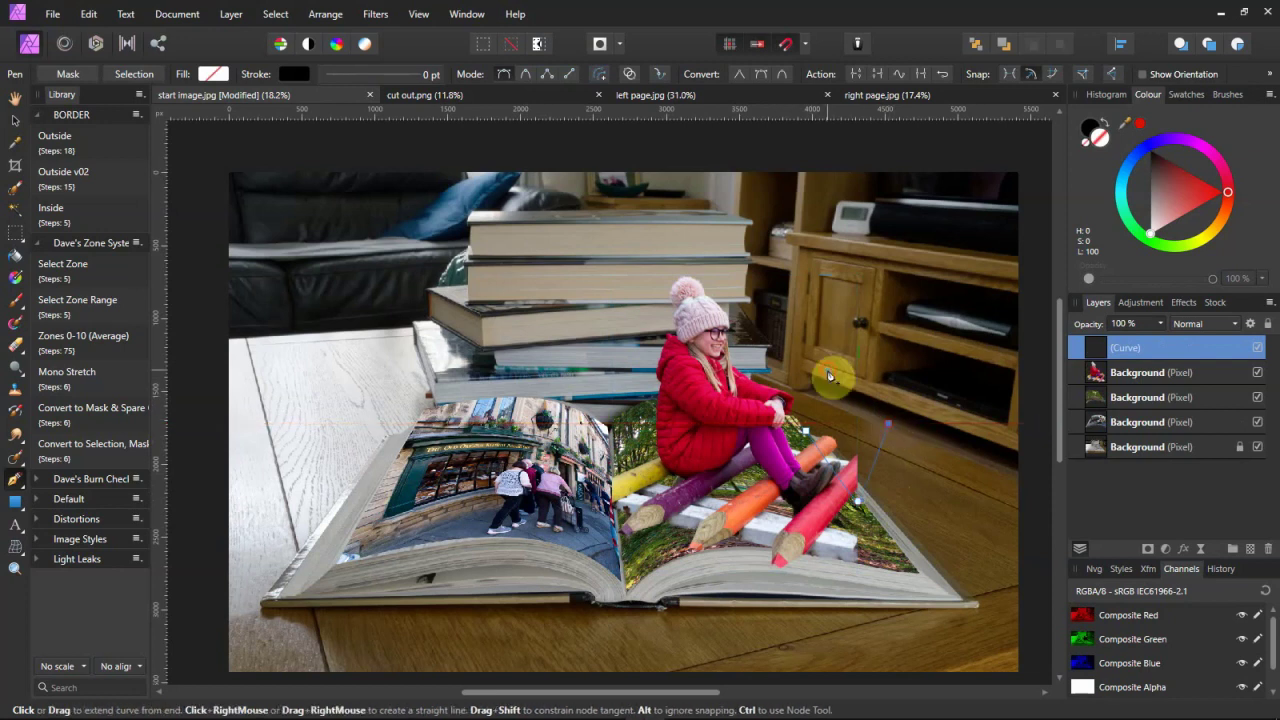
left_click(805, 438)
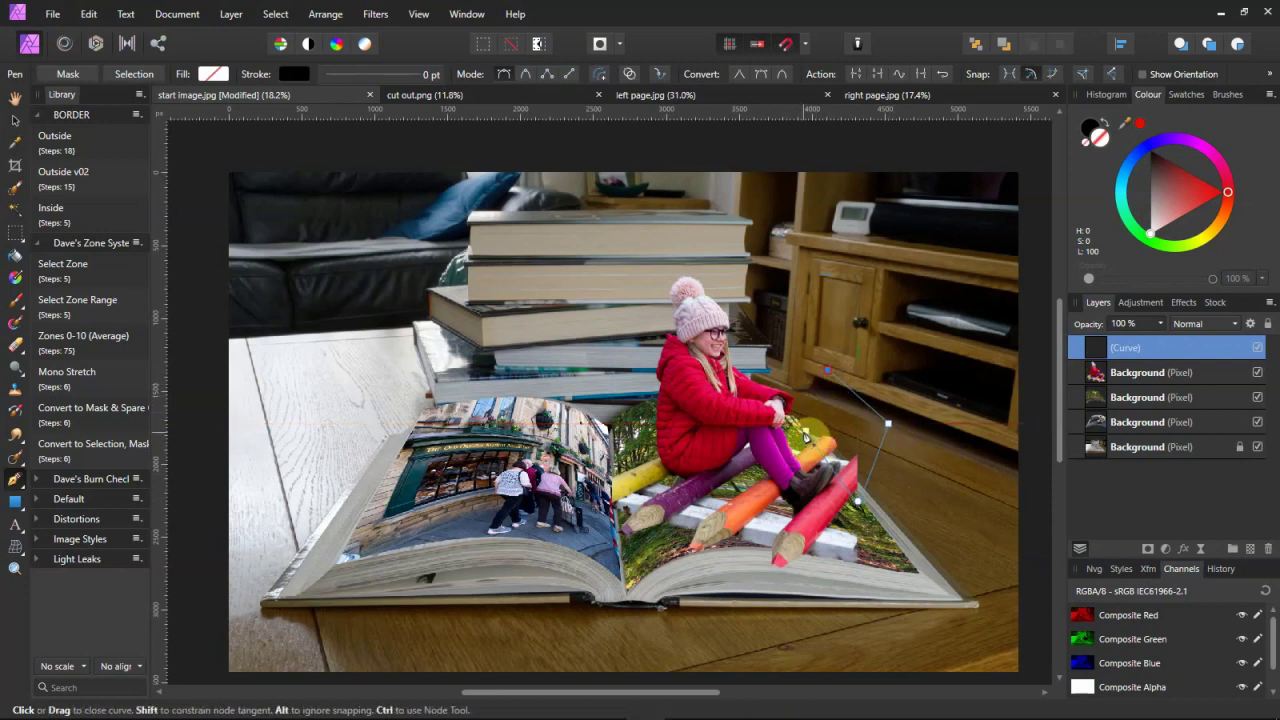
left_click(805, 438)
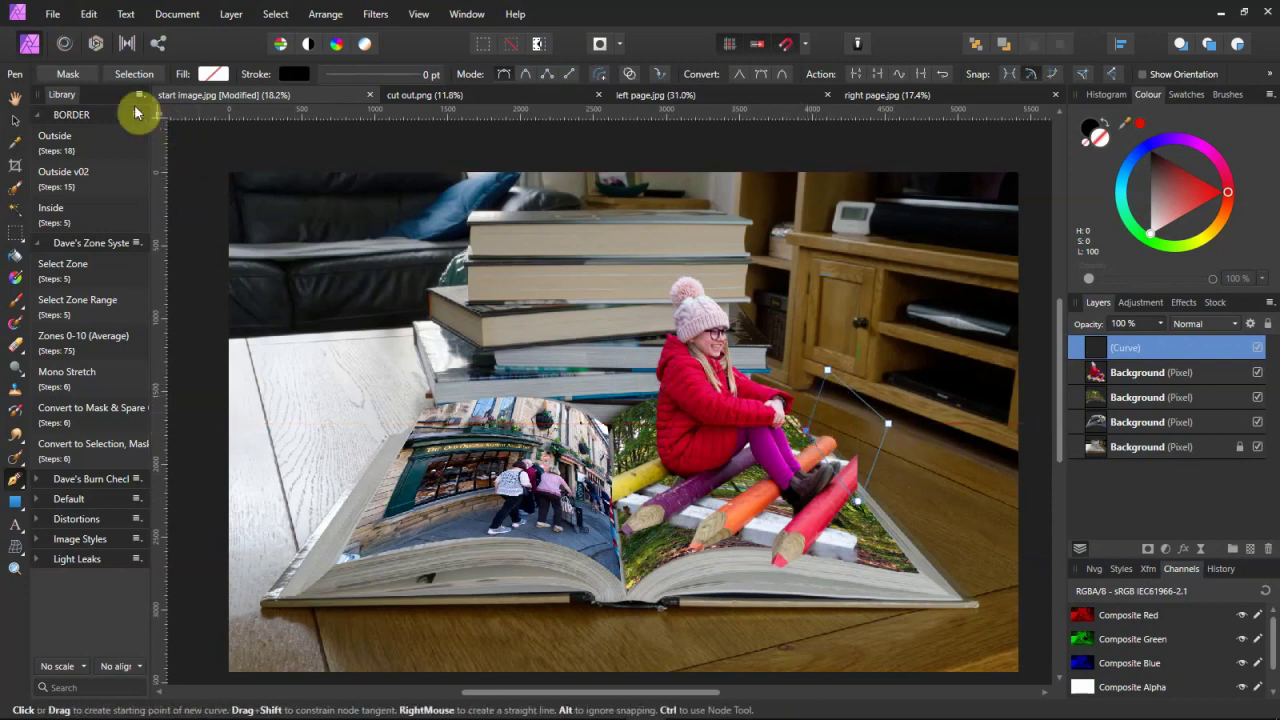
- Convert the outline to a selection, then deselect
left_click(145, 78)
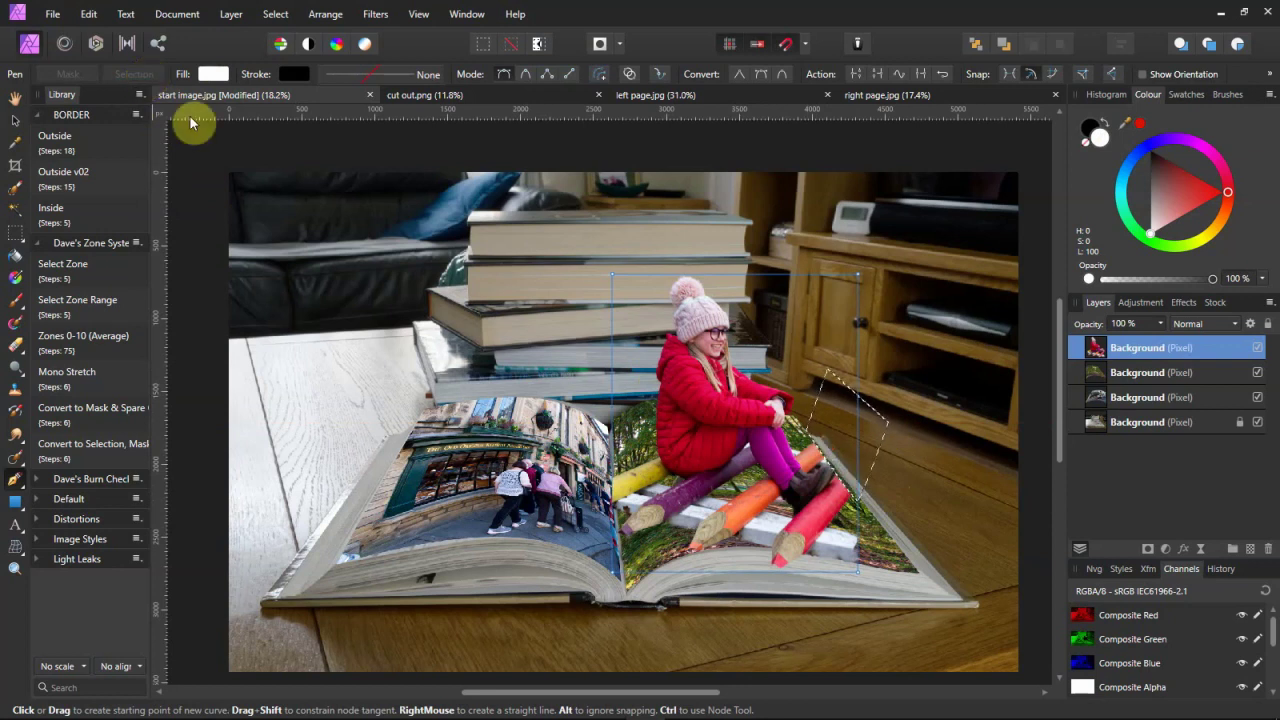
left_click(274, 15)
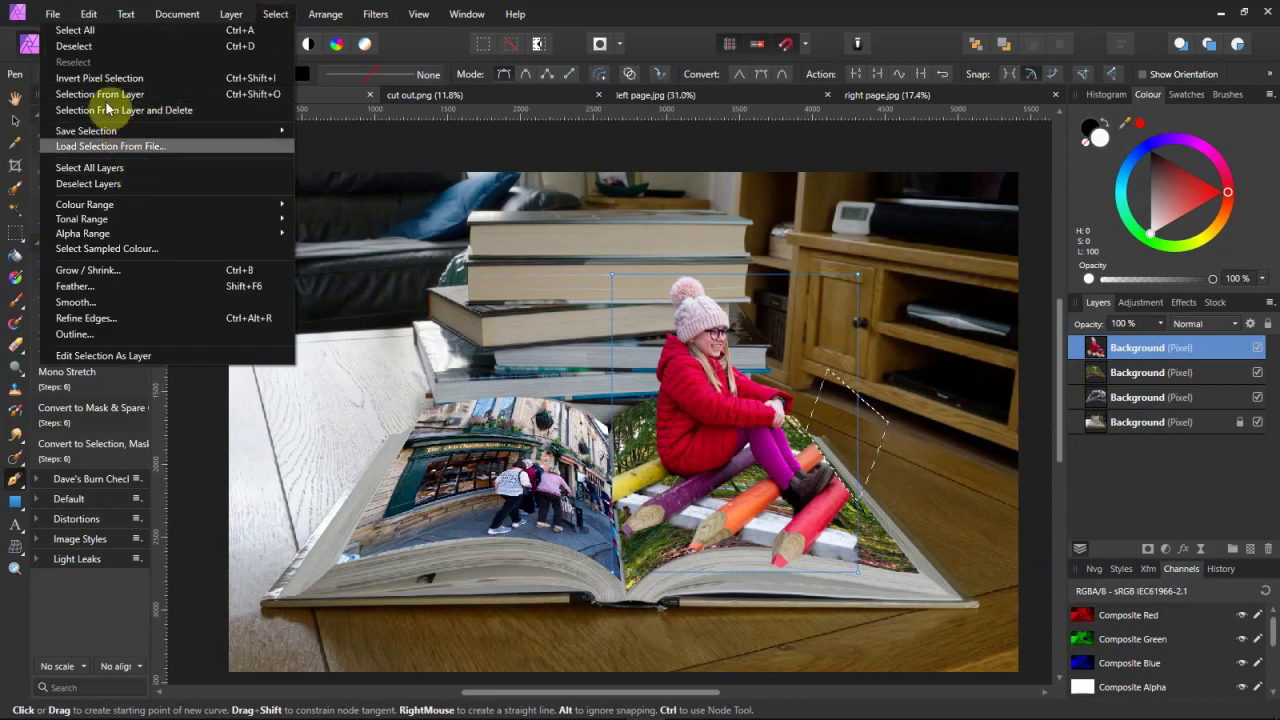
left_click(78, 46)
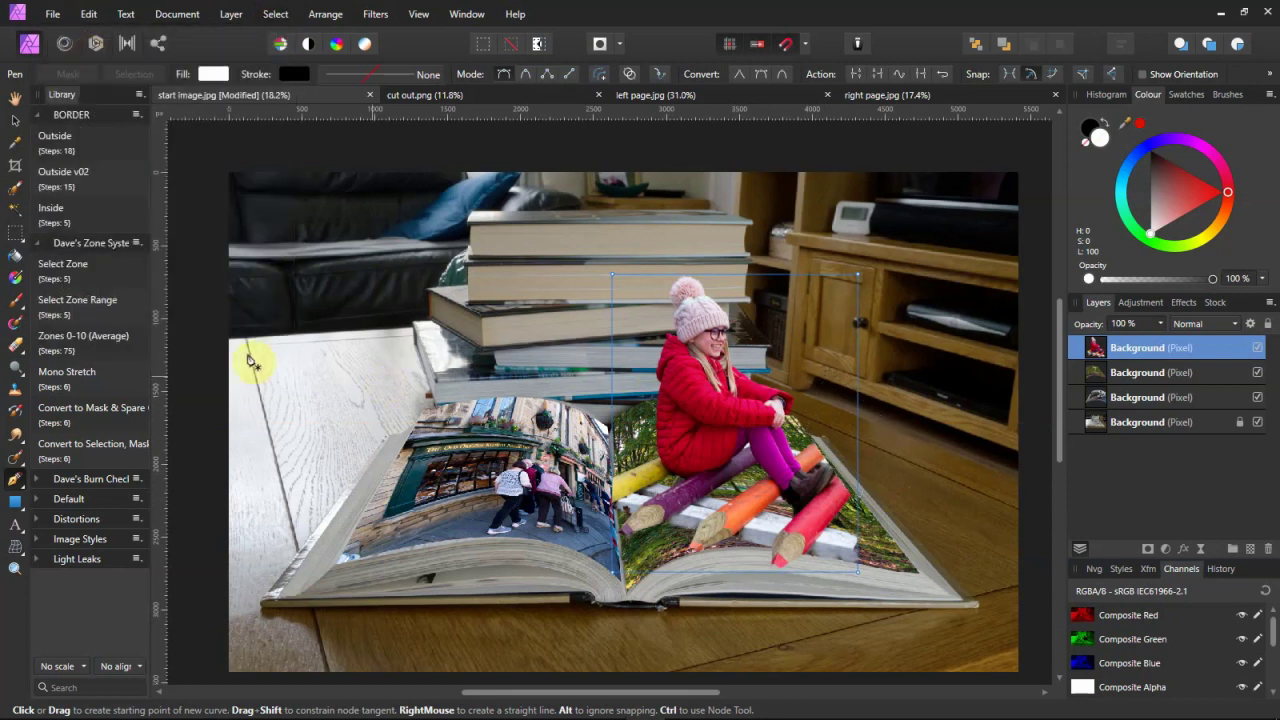
- Trace a short Pen path along the book's spine, turn it into a selection, then deselect
left_click(13, 487)
left_click(70, 480)
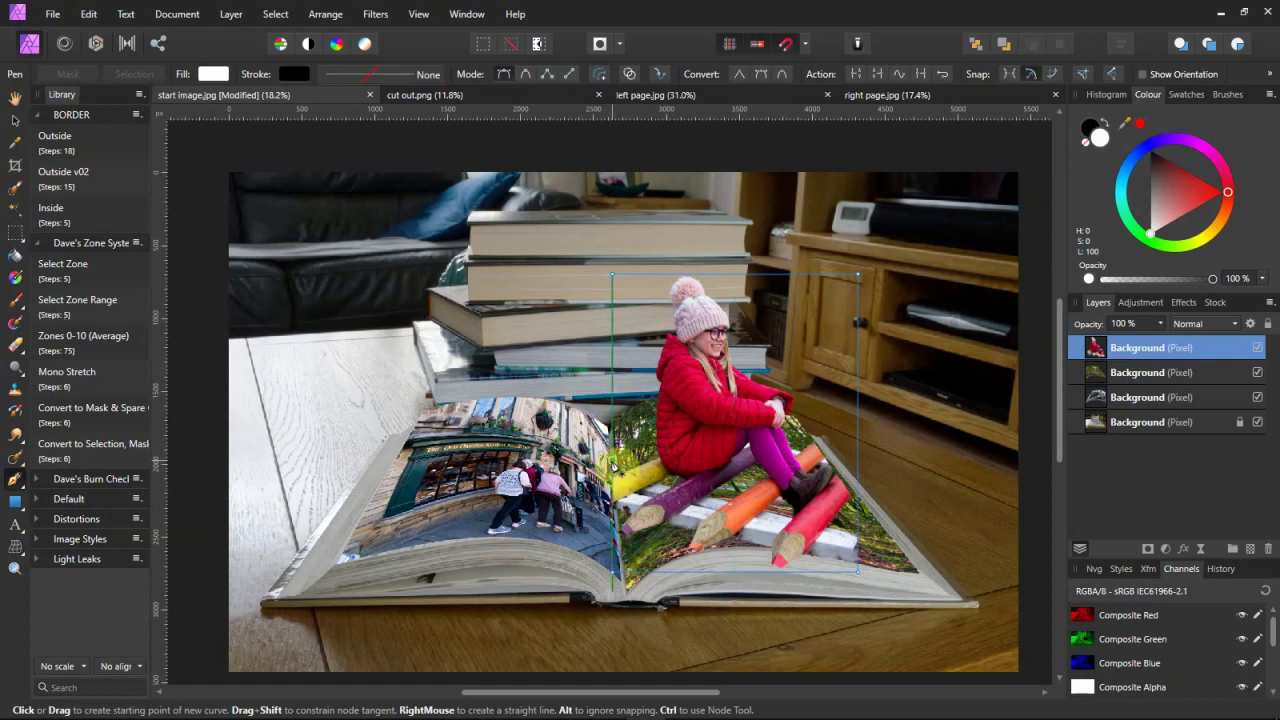
left_click(619, 534)
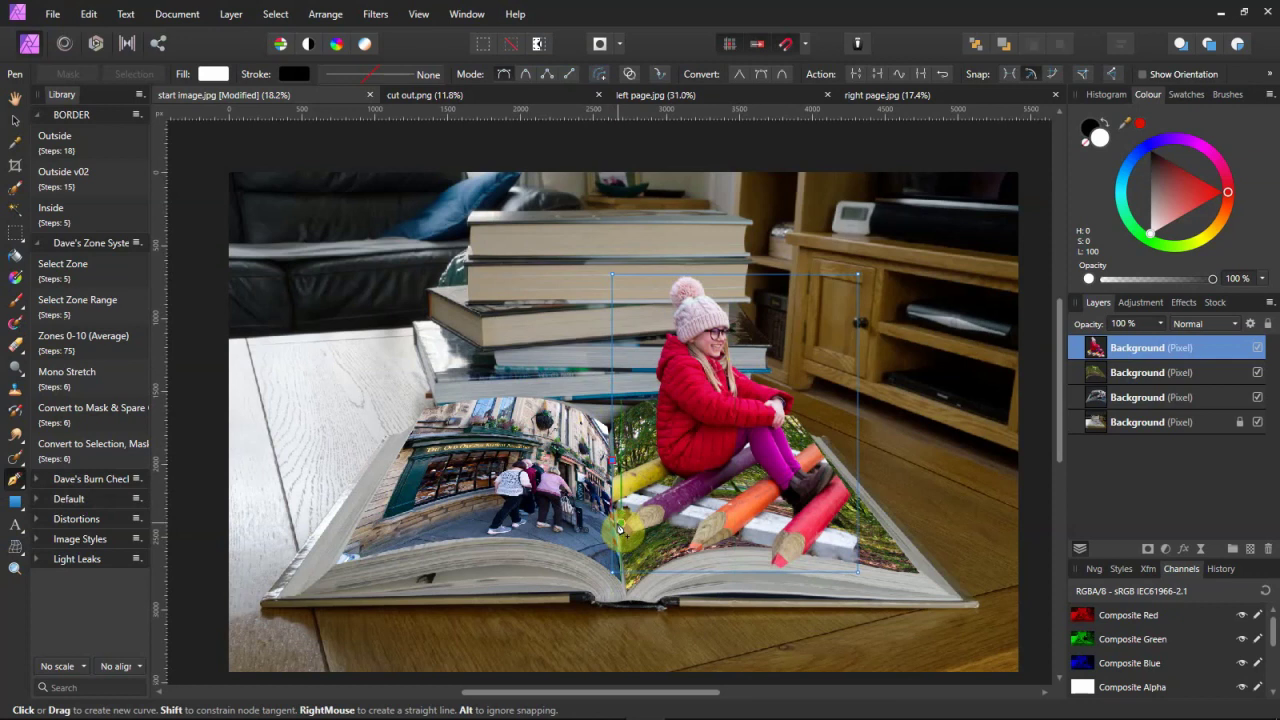
left_click(619, 529)
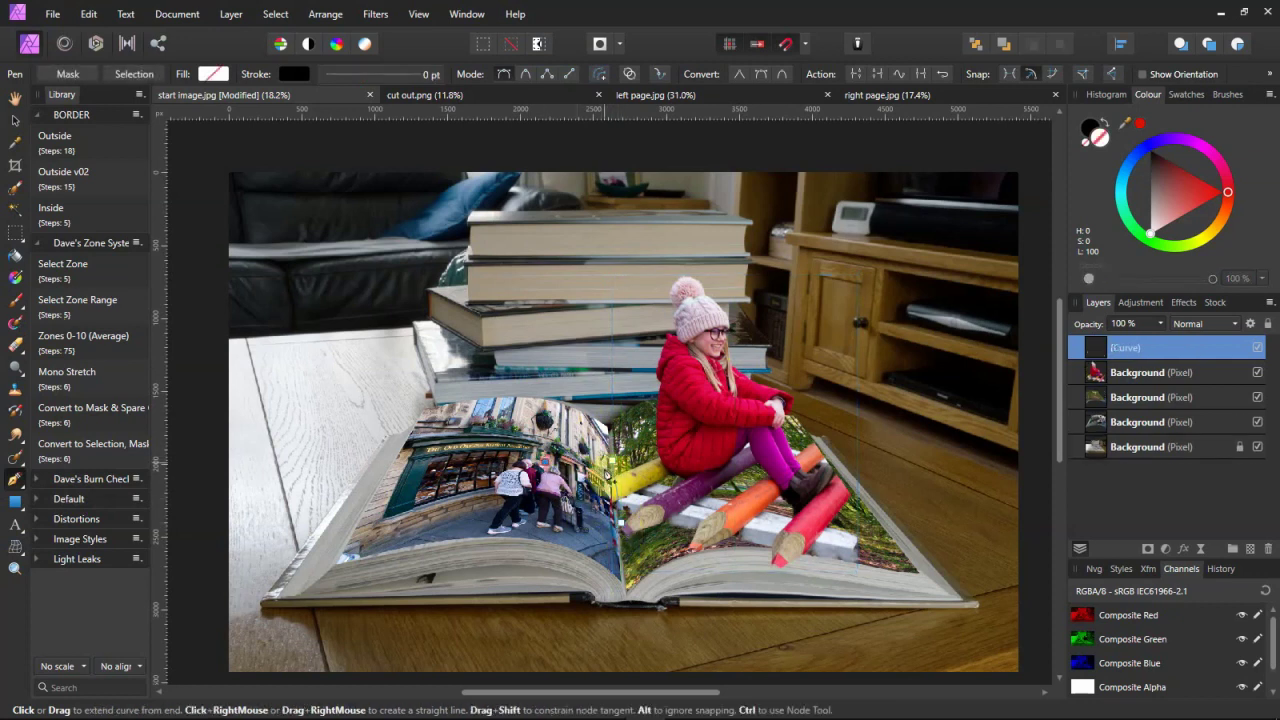
key("Escape")
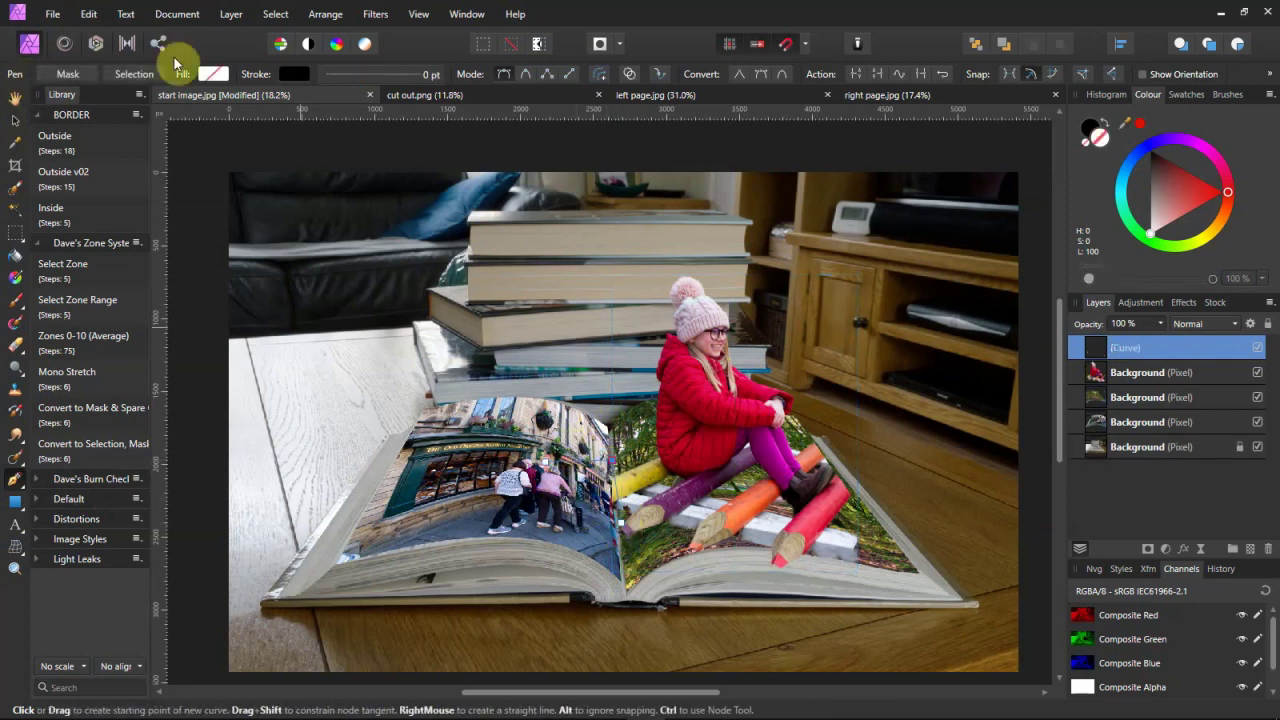
left_click(134, 80)
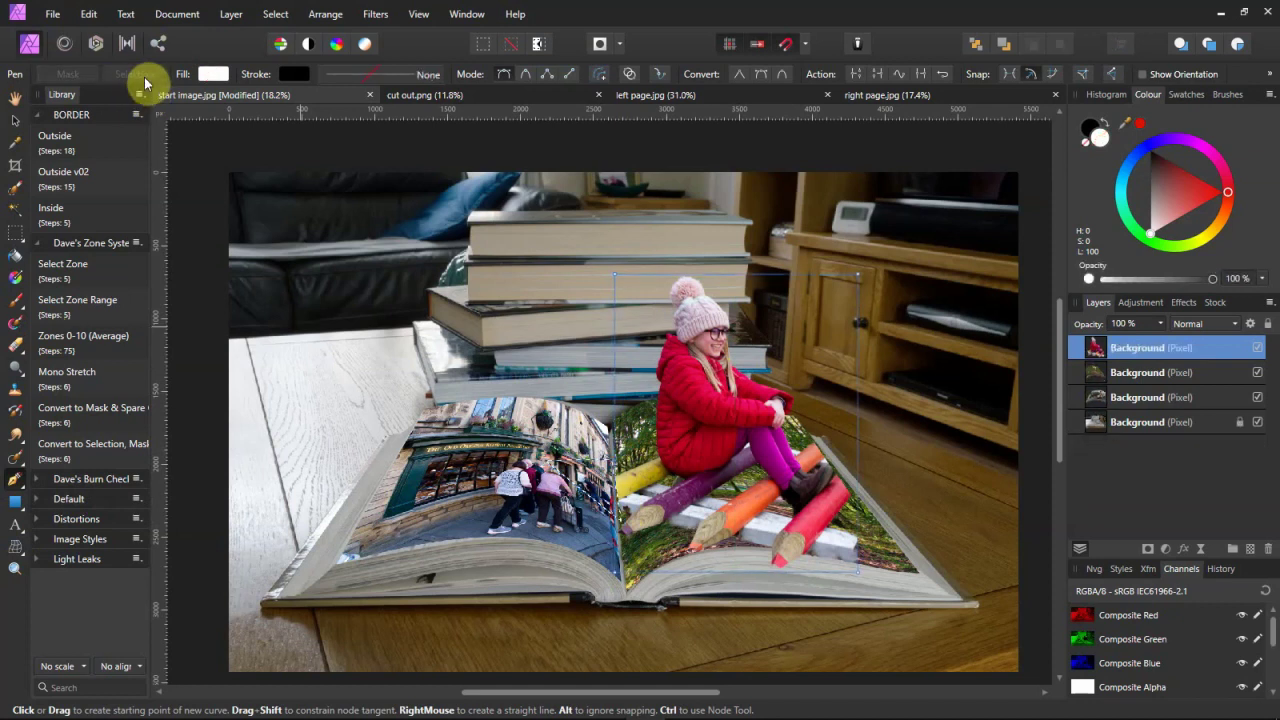
left_click(276, 18)
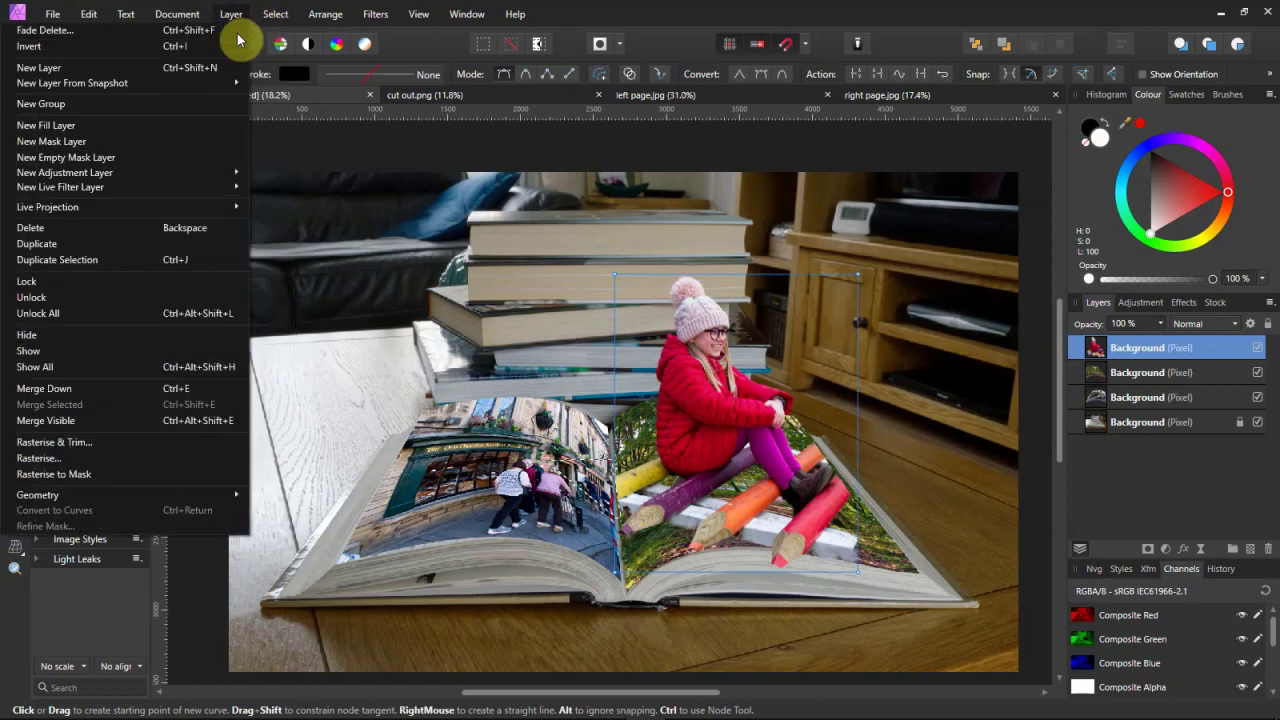
left_click(249, 47)
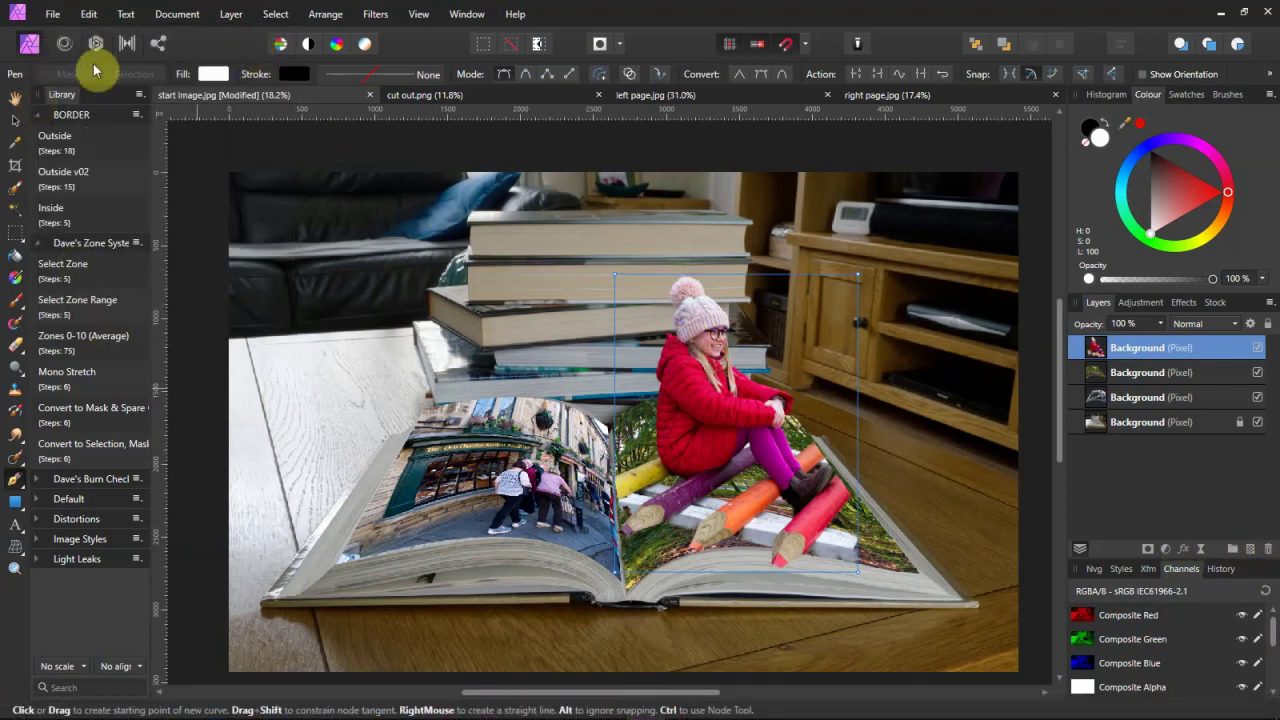
- Save the composite as start image.afphoto with the Affinity Files type
left_click(51, 16)
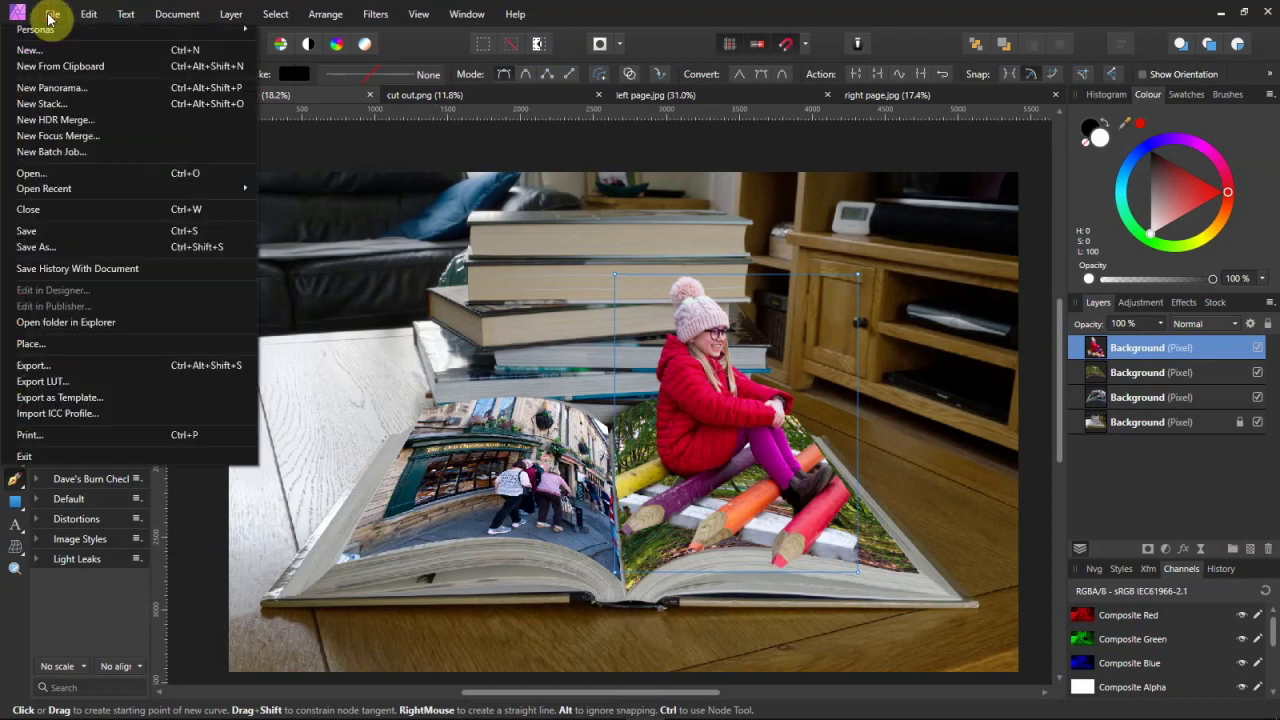
left_click(60, 246)
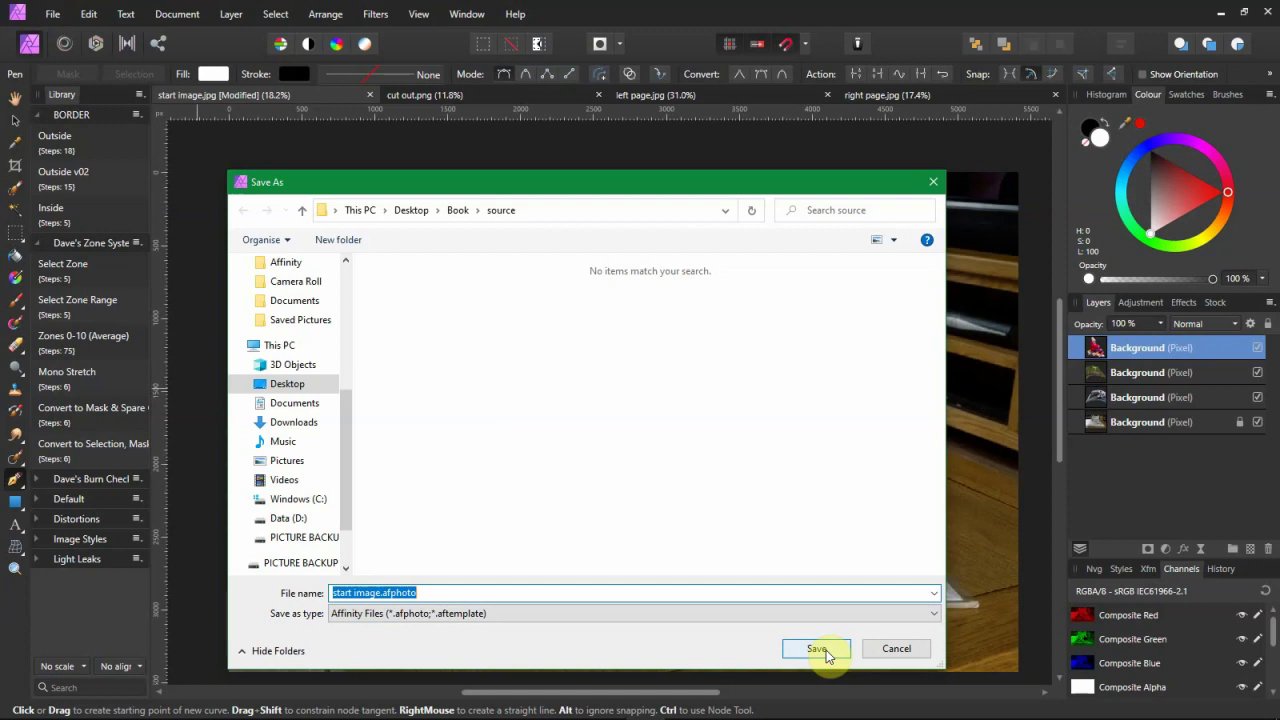
left_click(818, 650)
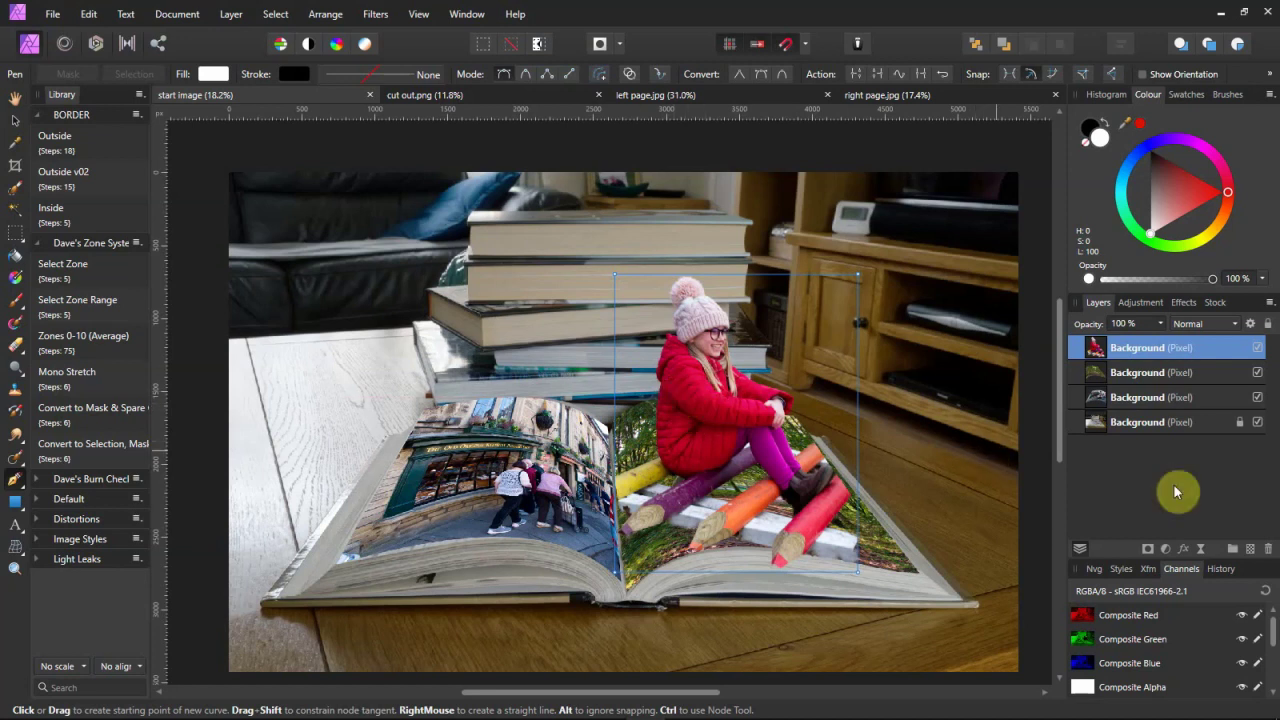
- Add a Brightness/Contrast adjustment and nest it inside the top woodland page layer
left_click(1166, 549)
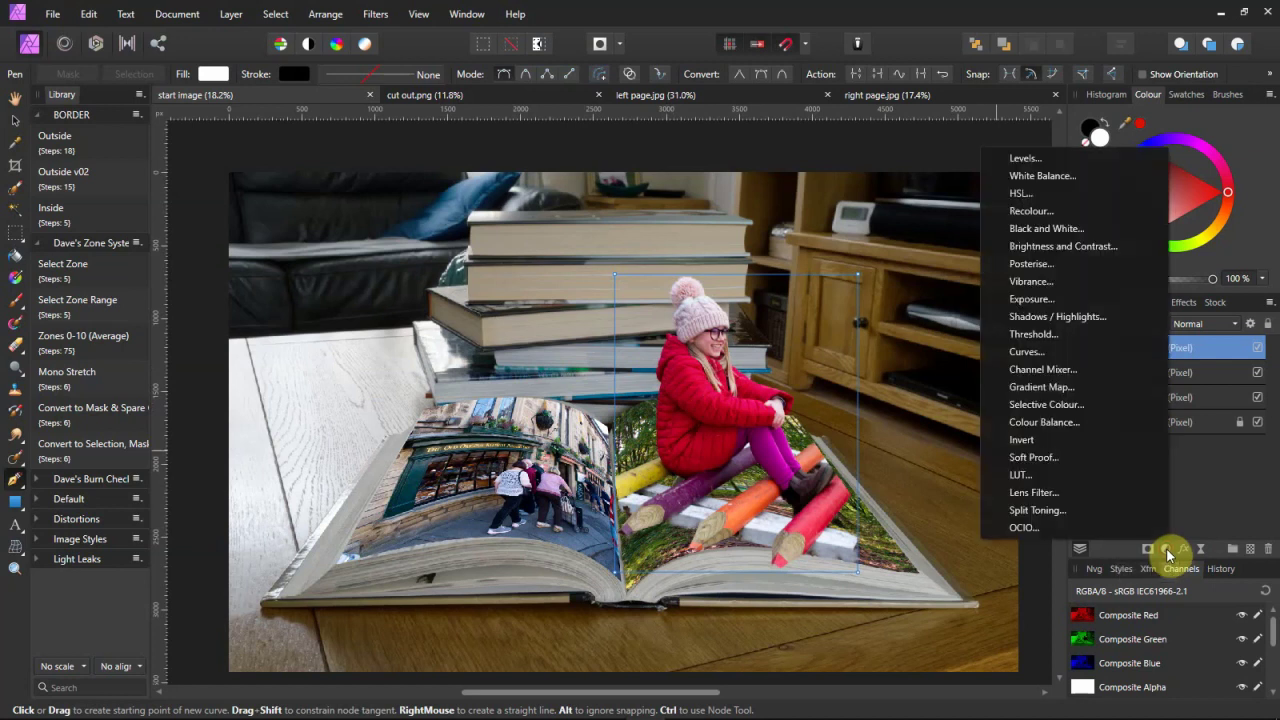
left_click(1045, 249)
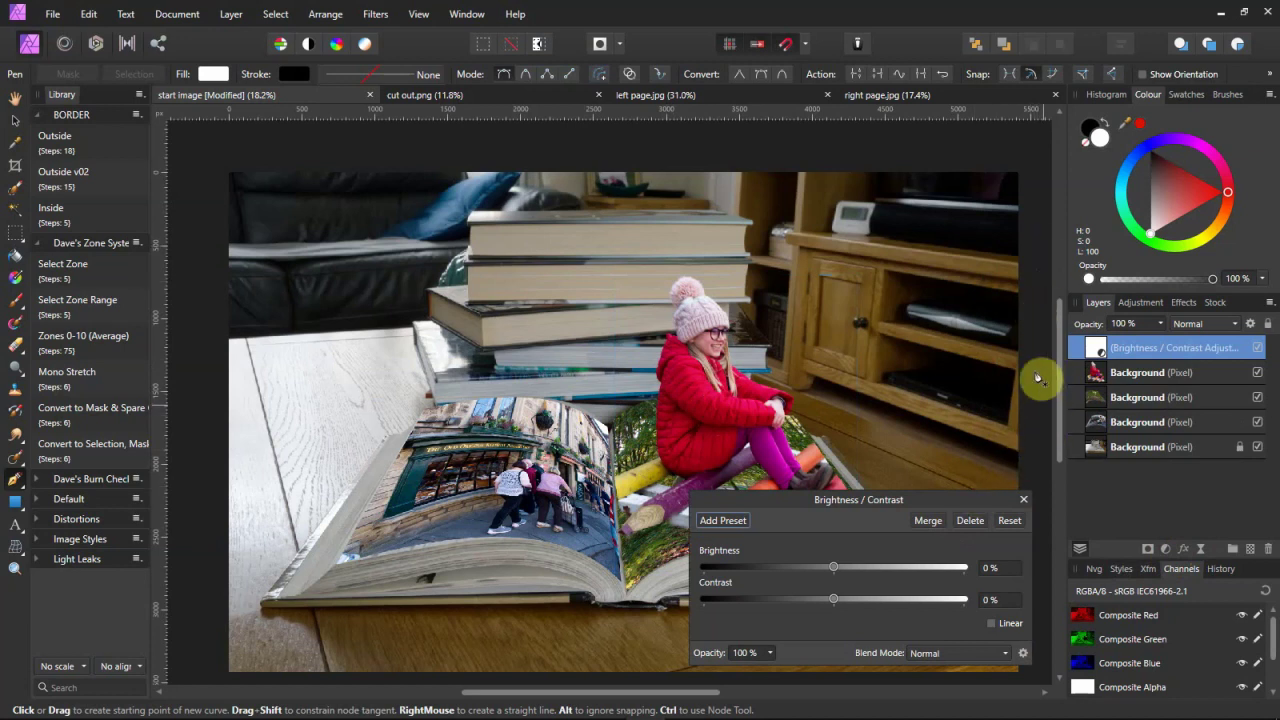
left_click_drag(1088, 356, 1117, 371)
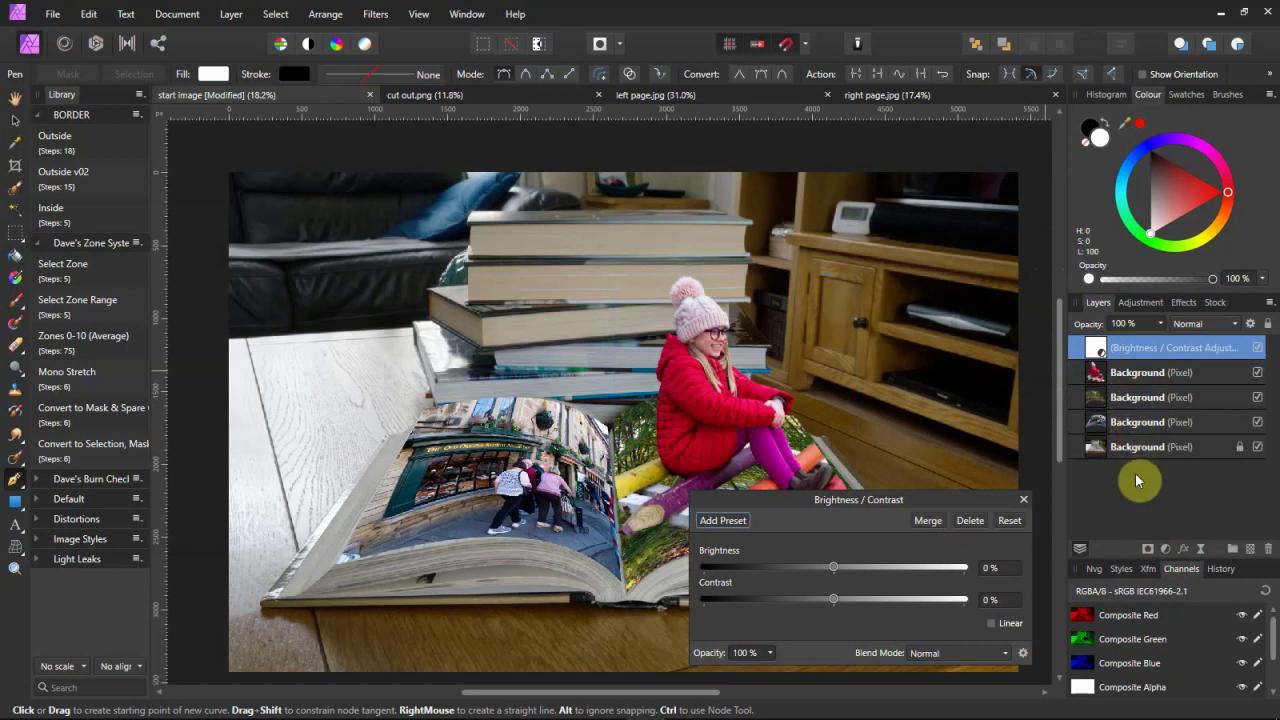
left_click(1095, 350)
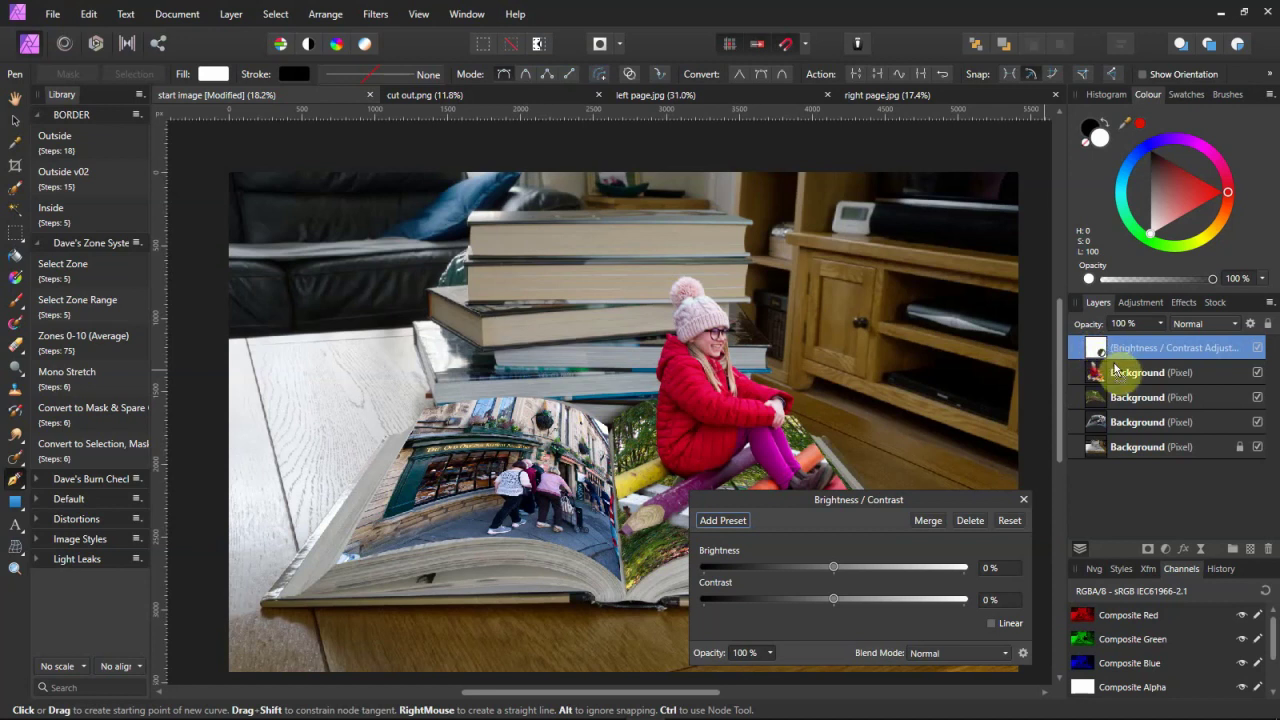
left_click_drag(1118, 372, 1120, 380)
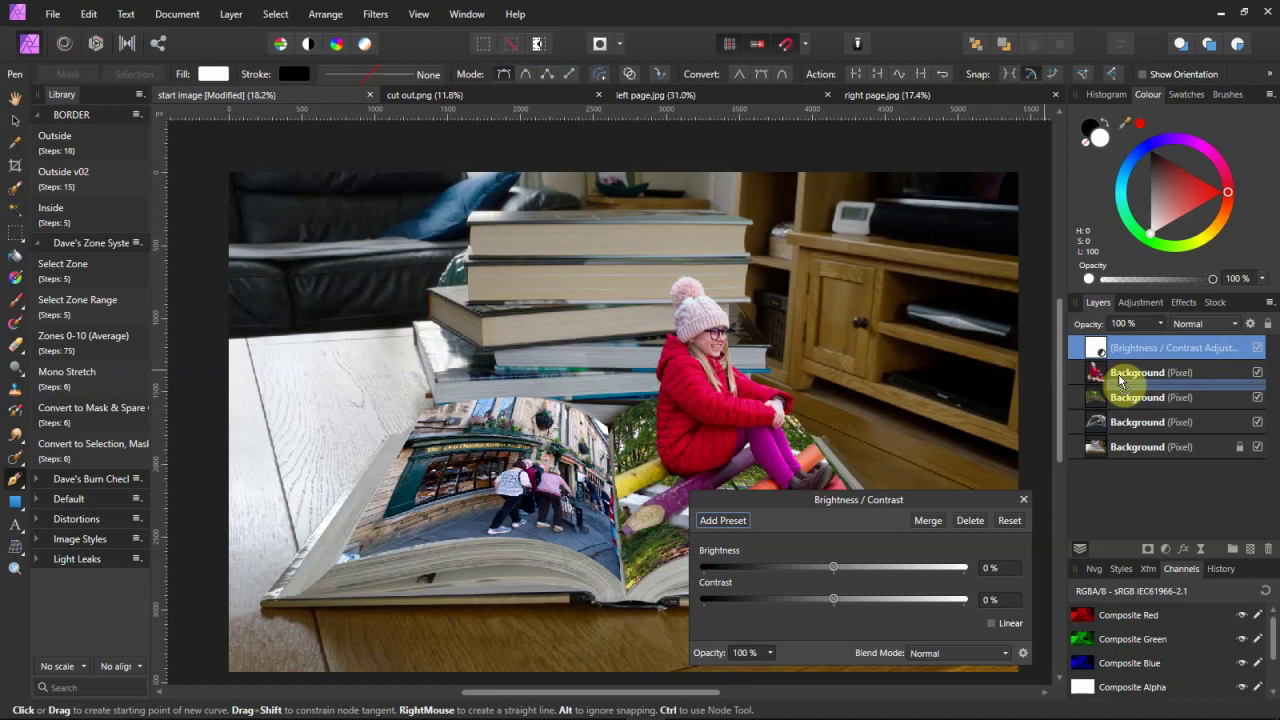
left_click_drag(1119, 377, 1119, 373)
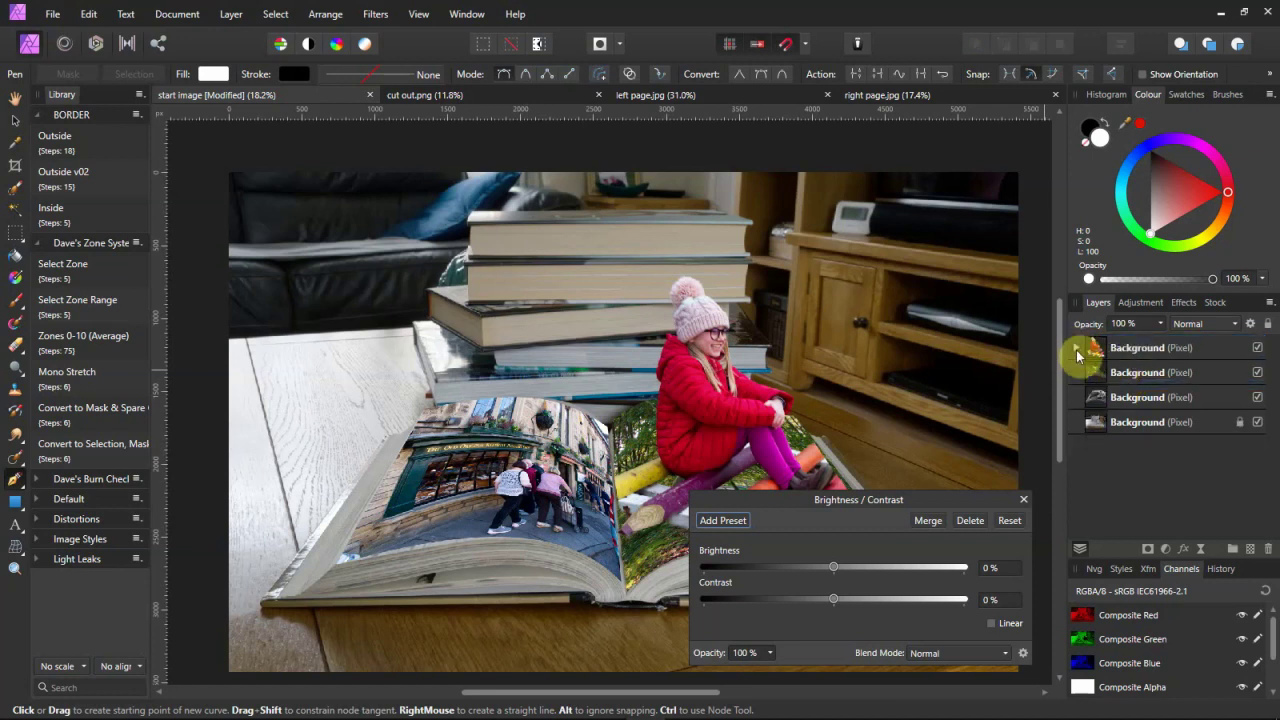
left_click(1077, 348)
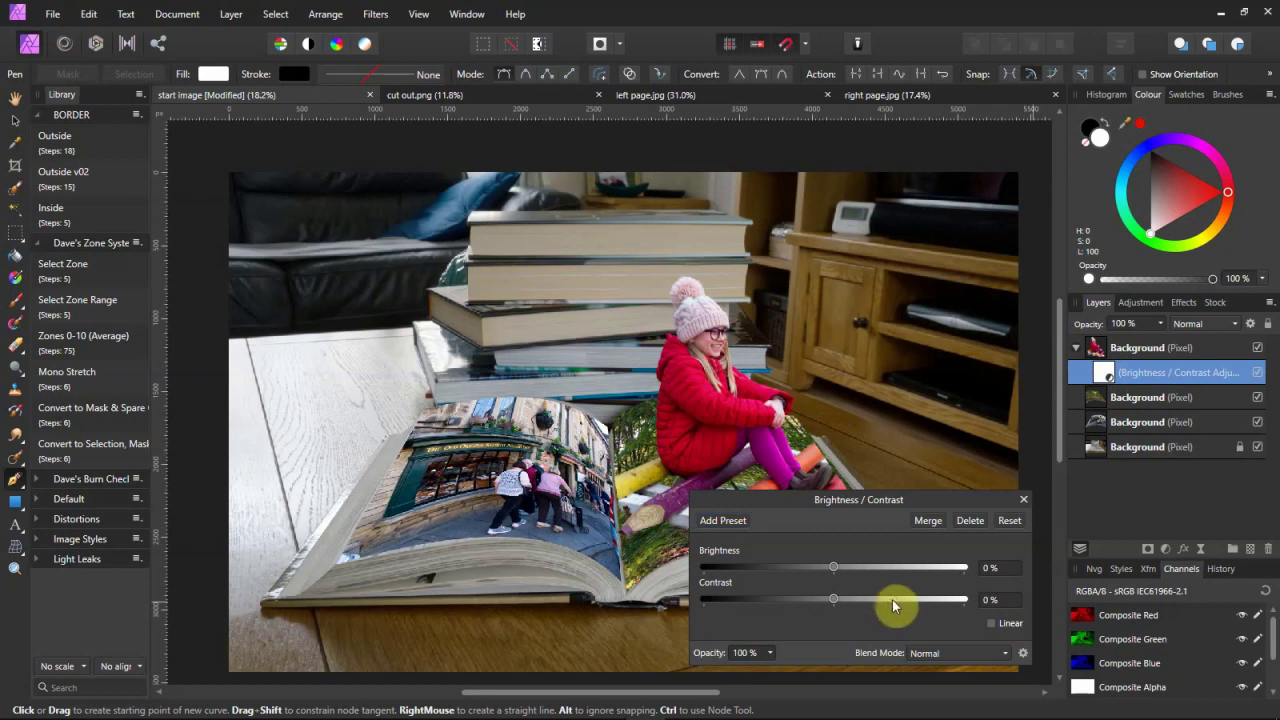
- Raise the adjustment's contrast to 33%, then close its settings and collapse the layer
left_click_drag(833, 599, 876, 601)
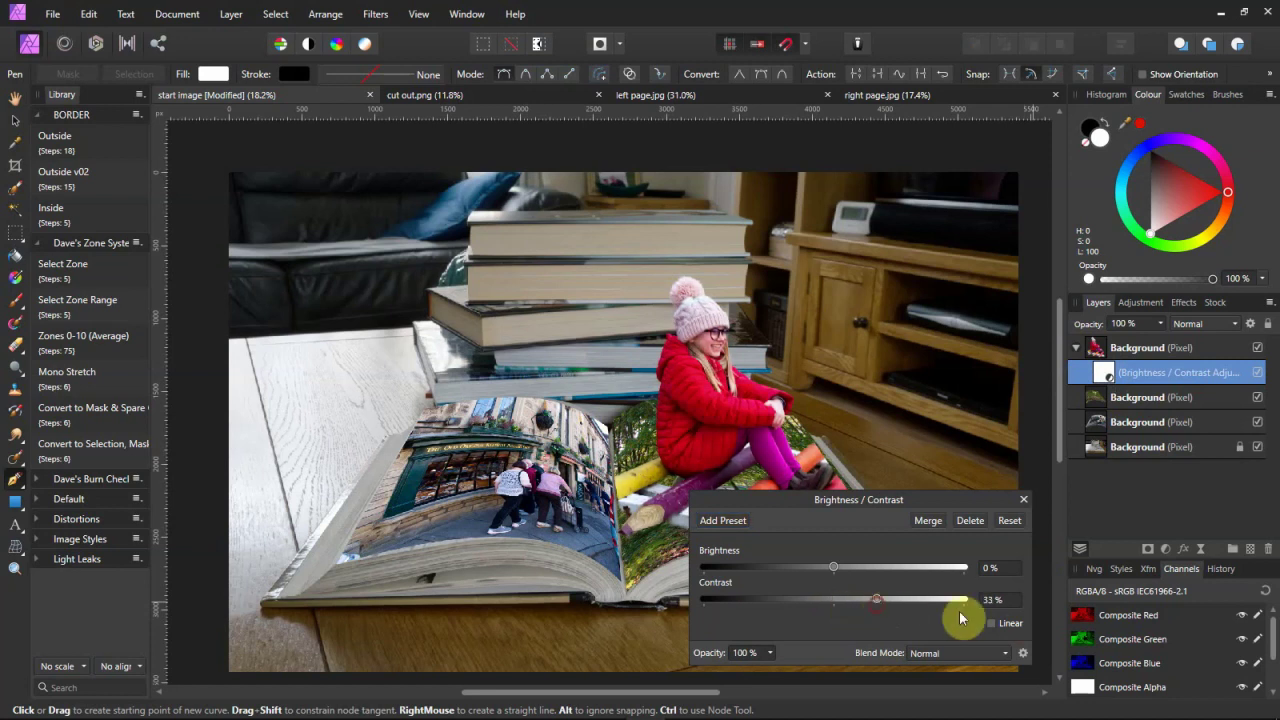
left_click(1023, 499)
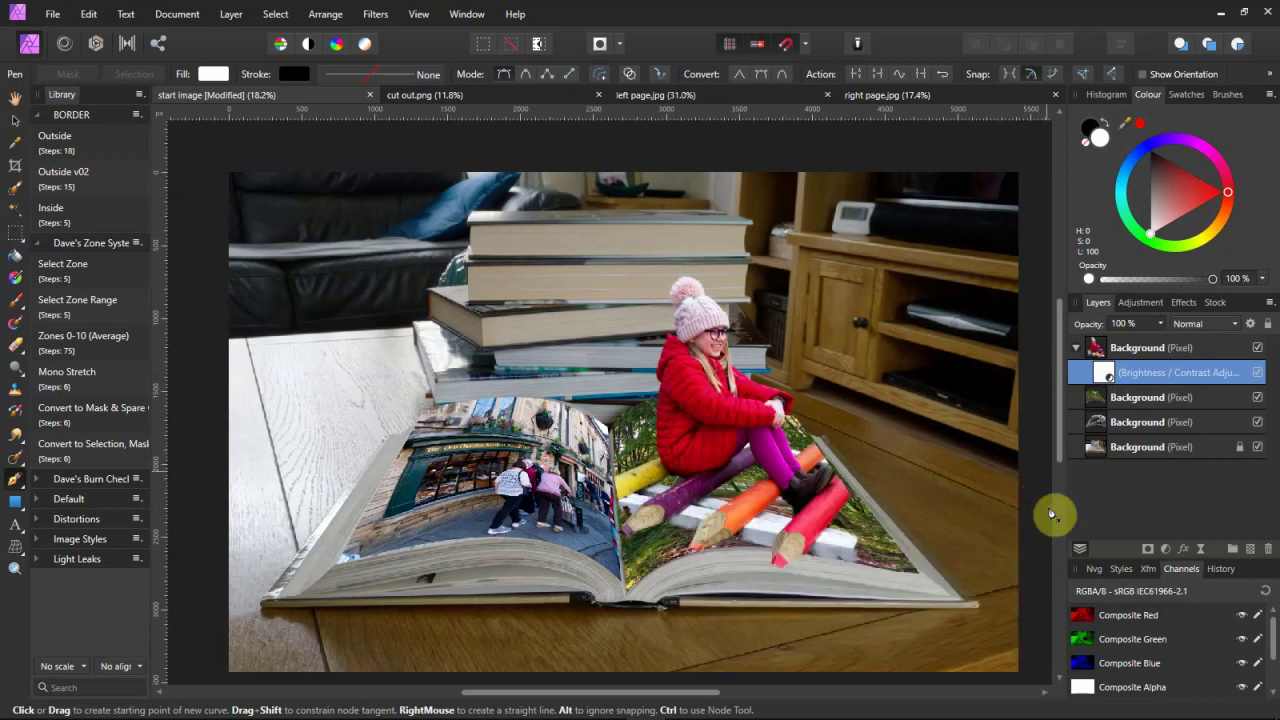
left_click(1076, 349)
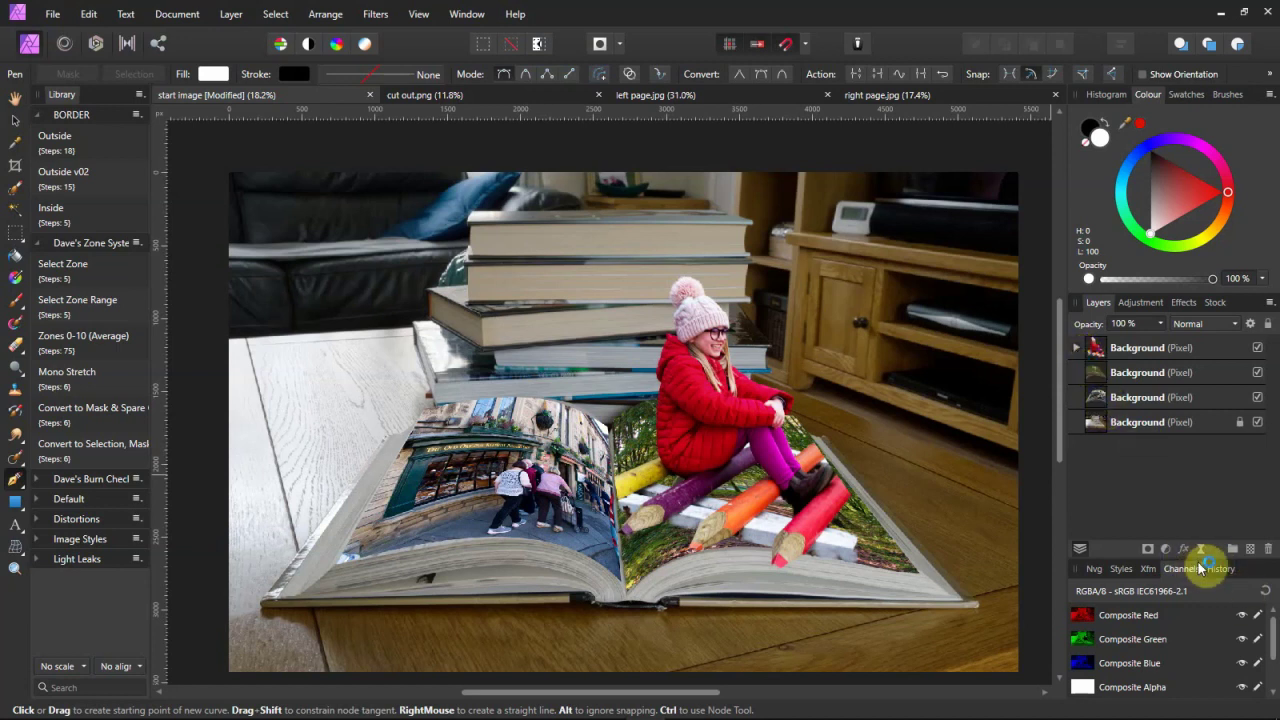
- Add a live Unsharp Mask at the top of the layer stack with 0.9 px radius and 1.617 factor
left_click(1202, 551)
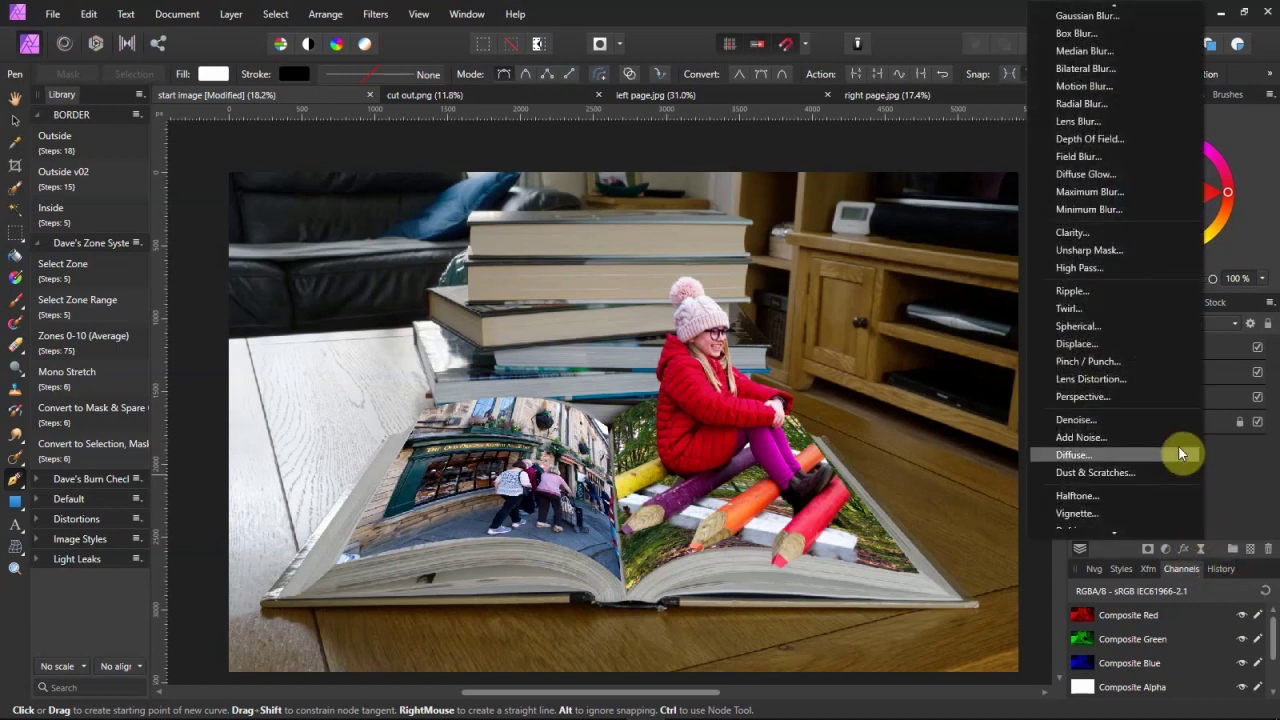
left_click(1104, 256)
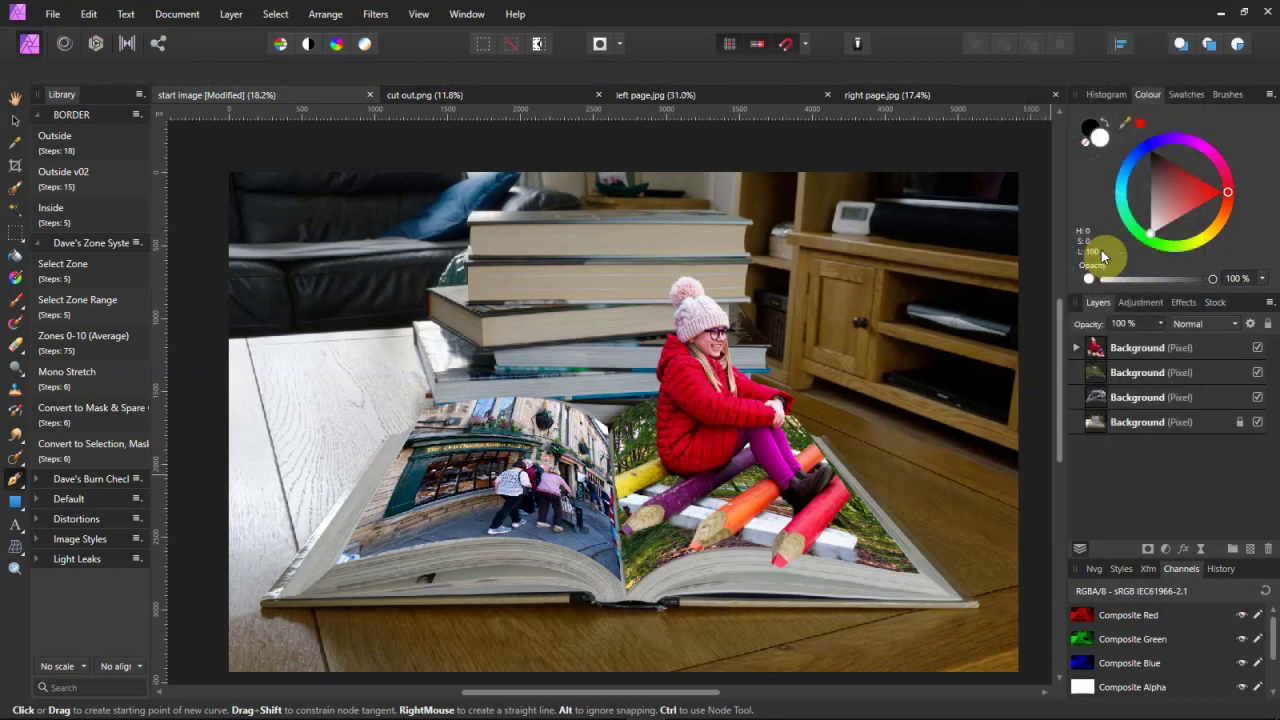
left_click(1075, 350)
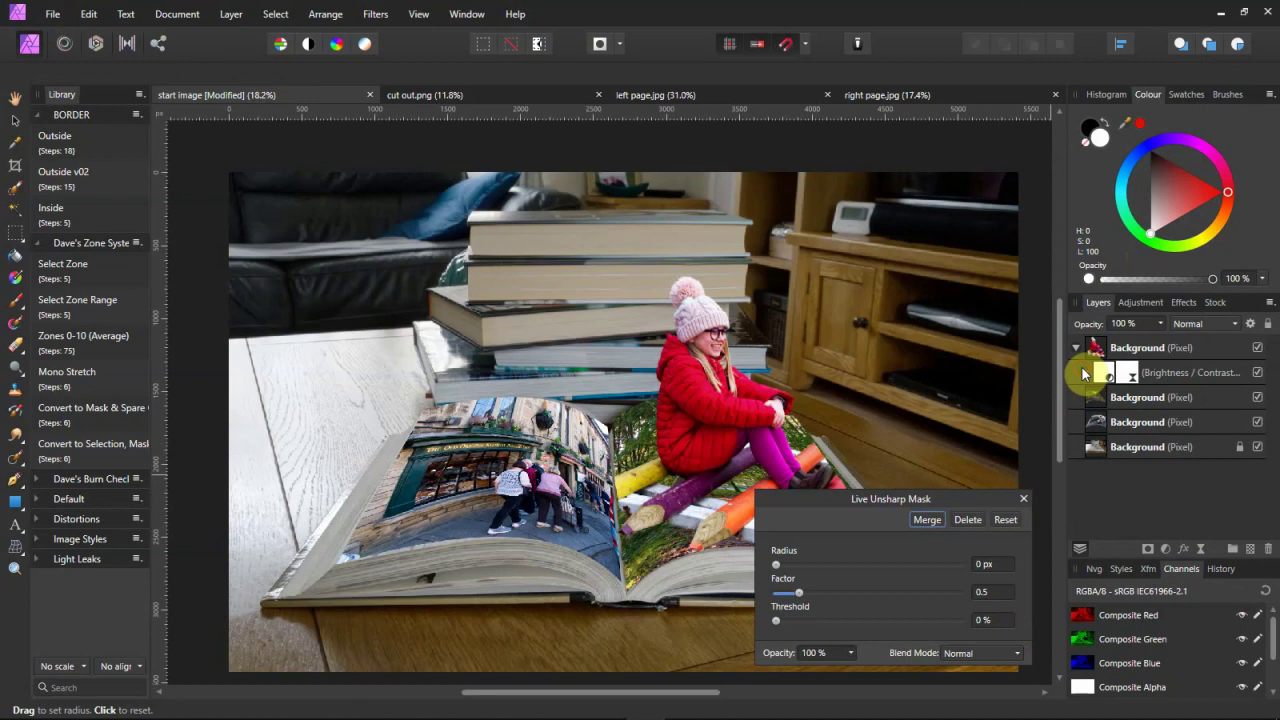
left_click(1084, 373)
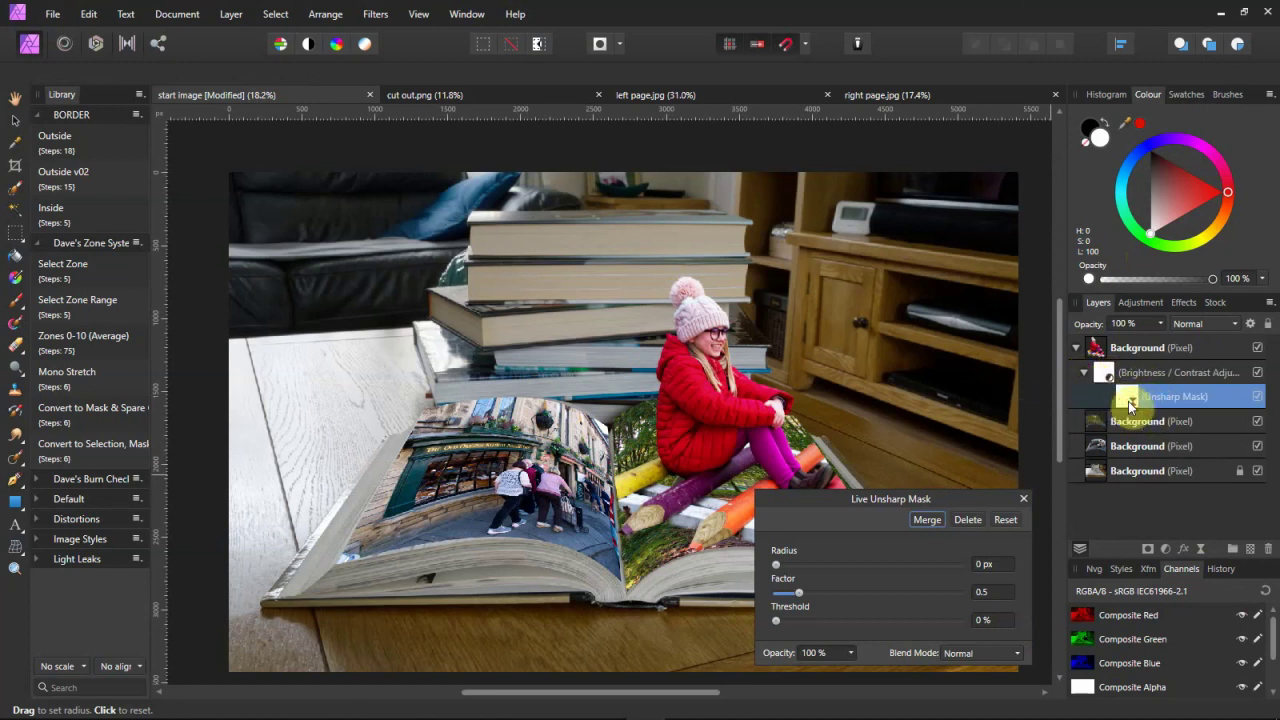
left_click_drag(1128, 396, 1123, 334)
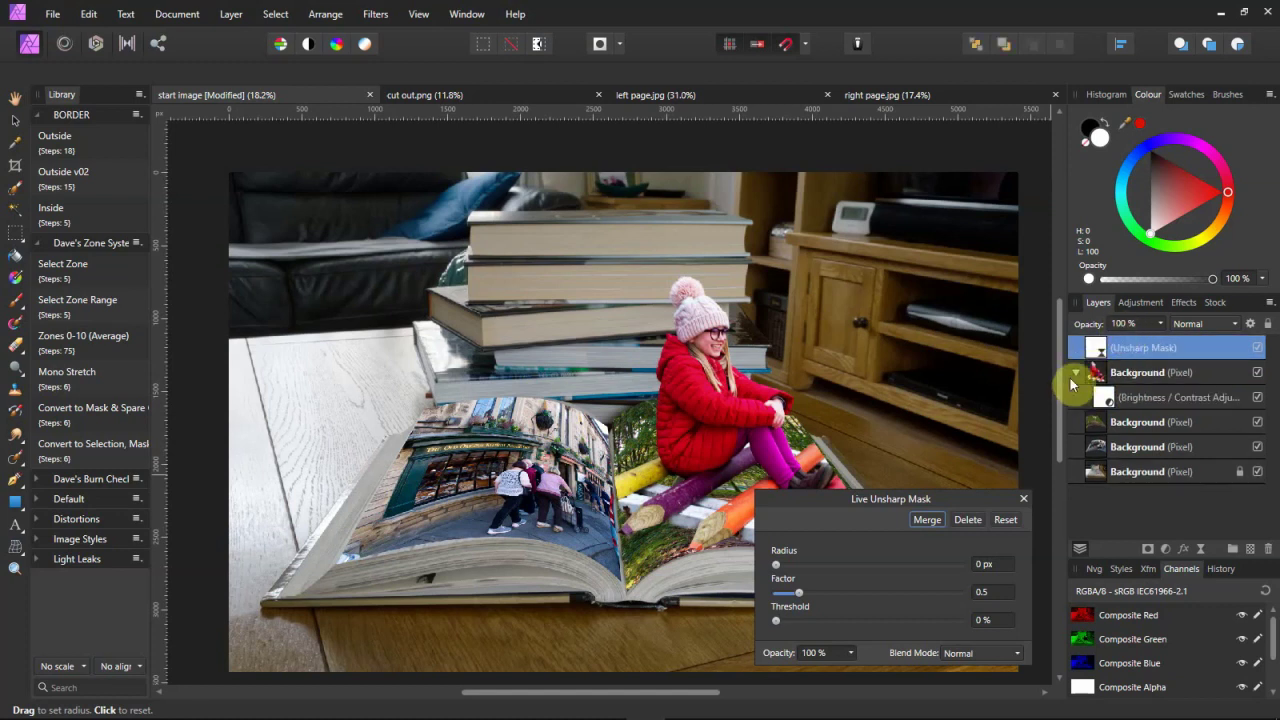
left_click(1076, 374)
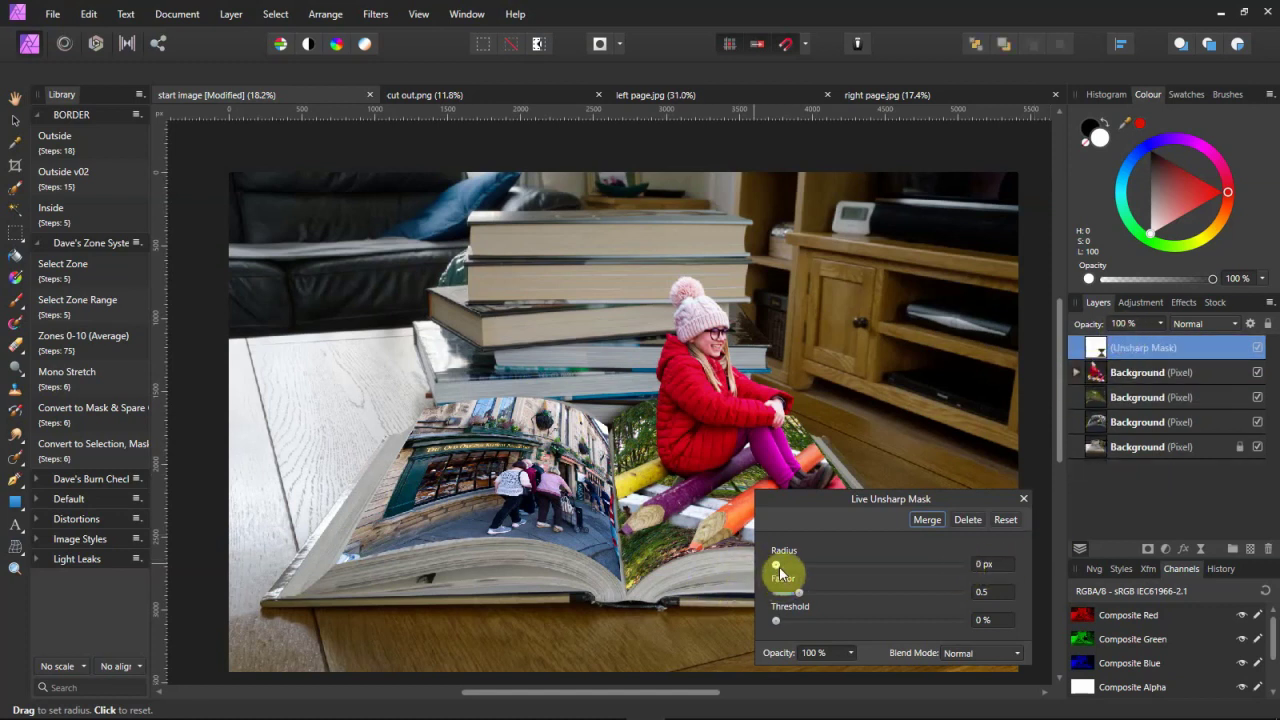
left_click_drag(779, 566, 839, 599)
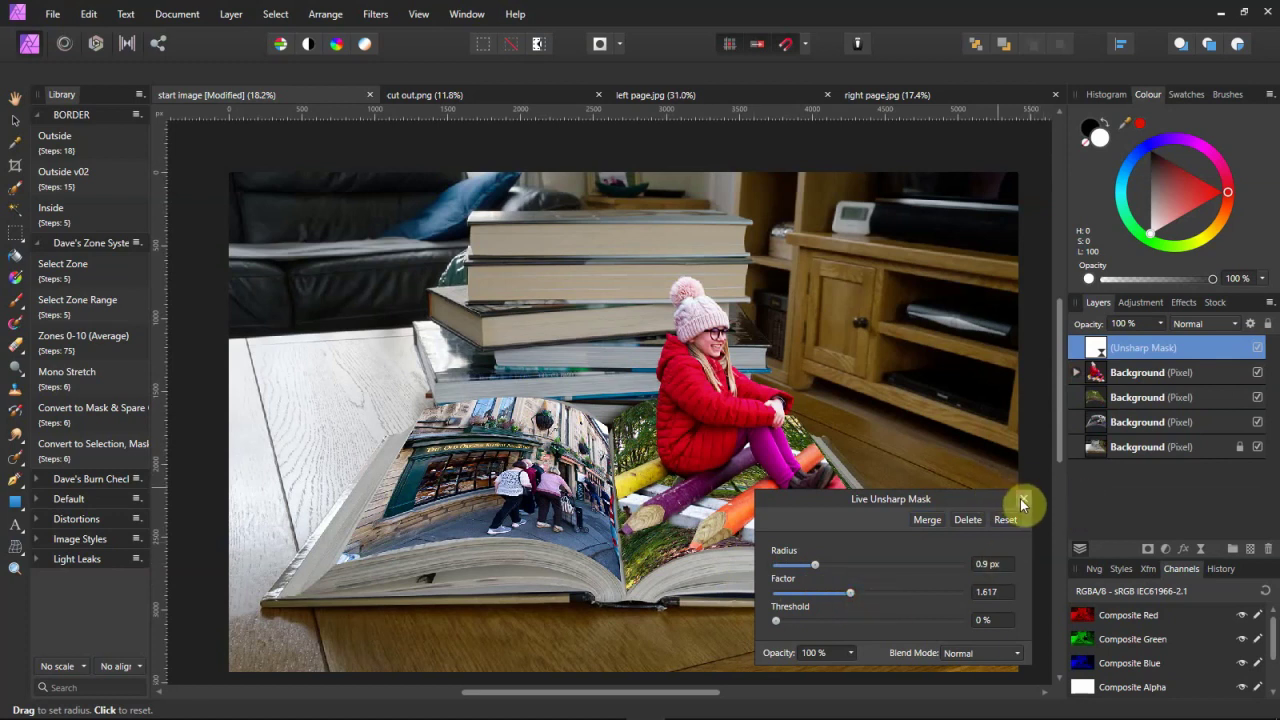
key("p")
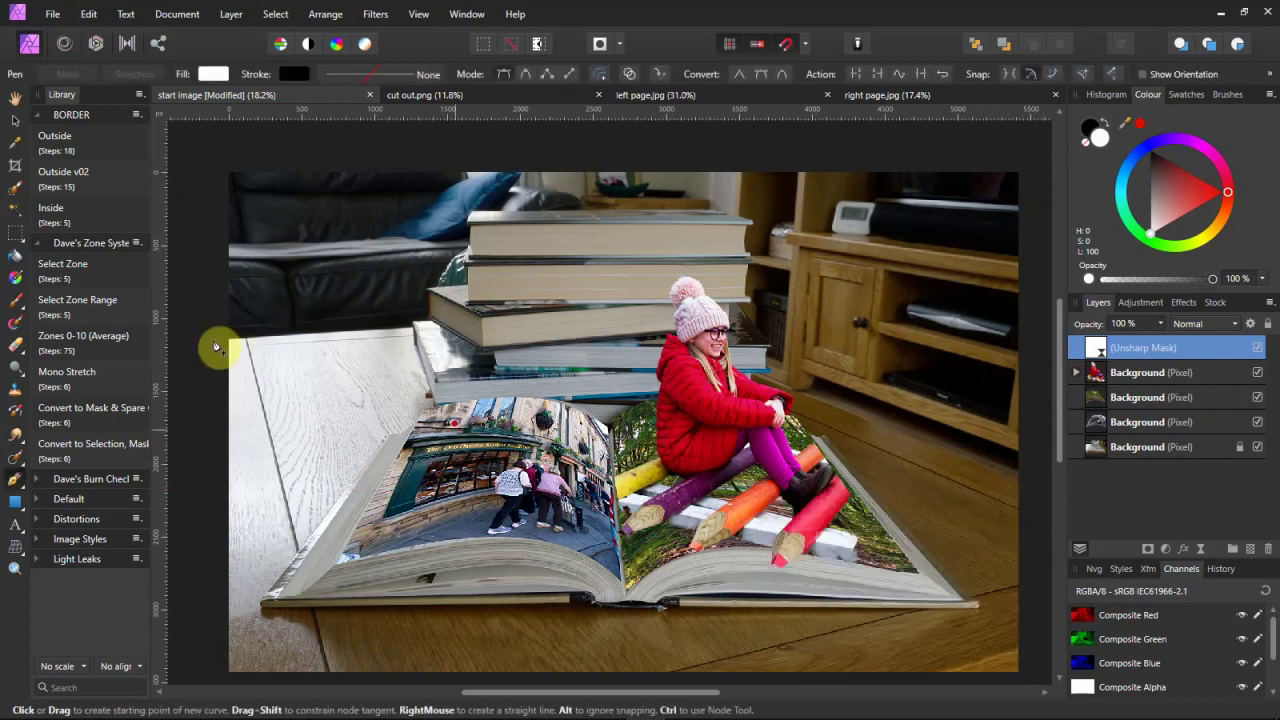
- Save As the composite under the new name start image2.afphoto
left_click(53, 16)
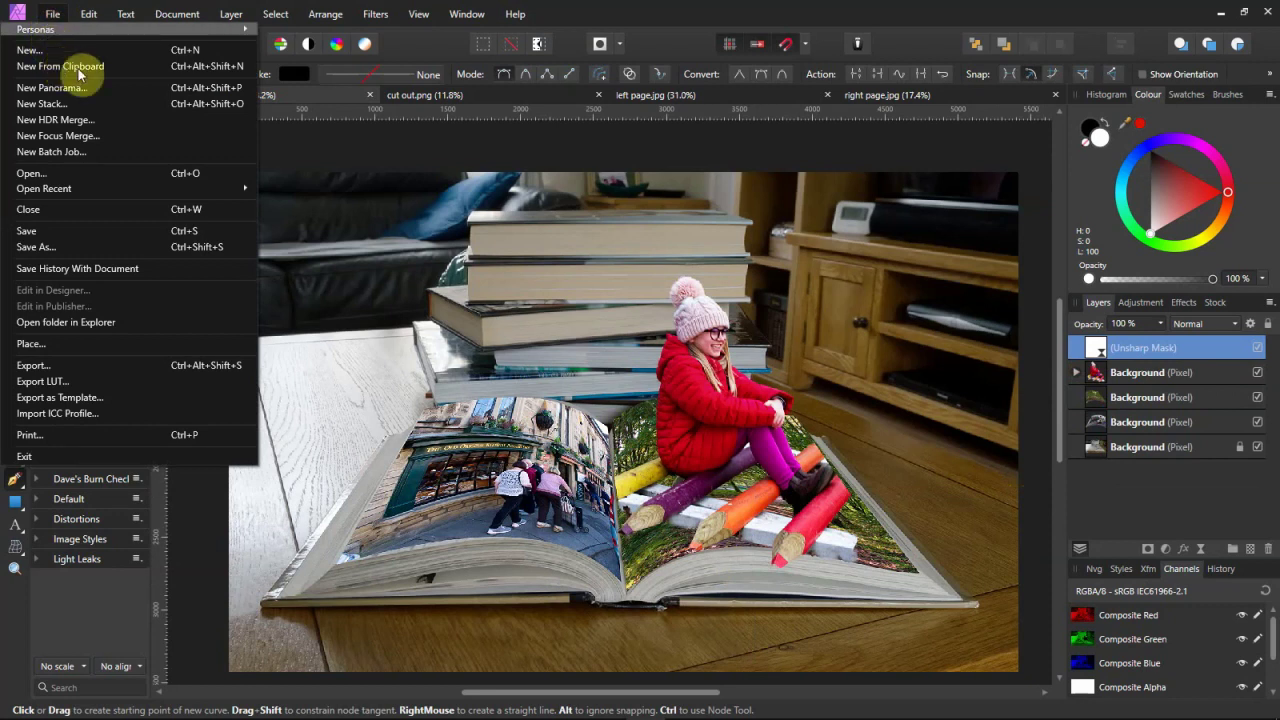
left_click(44, 255)
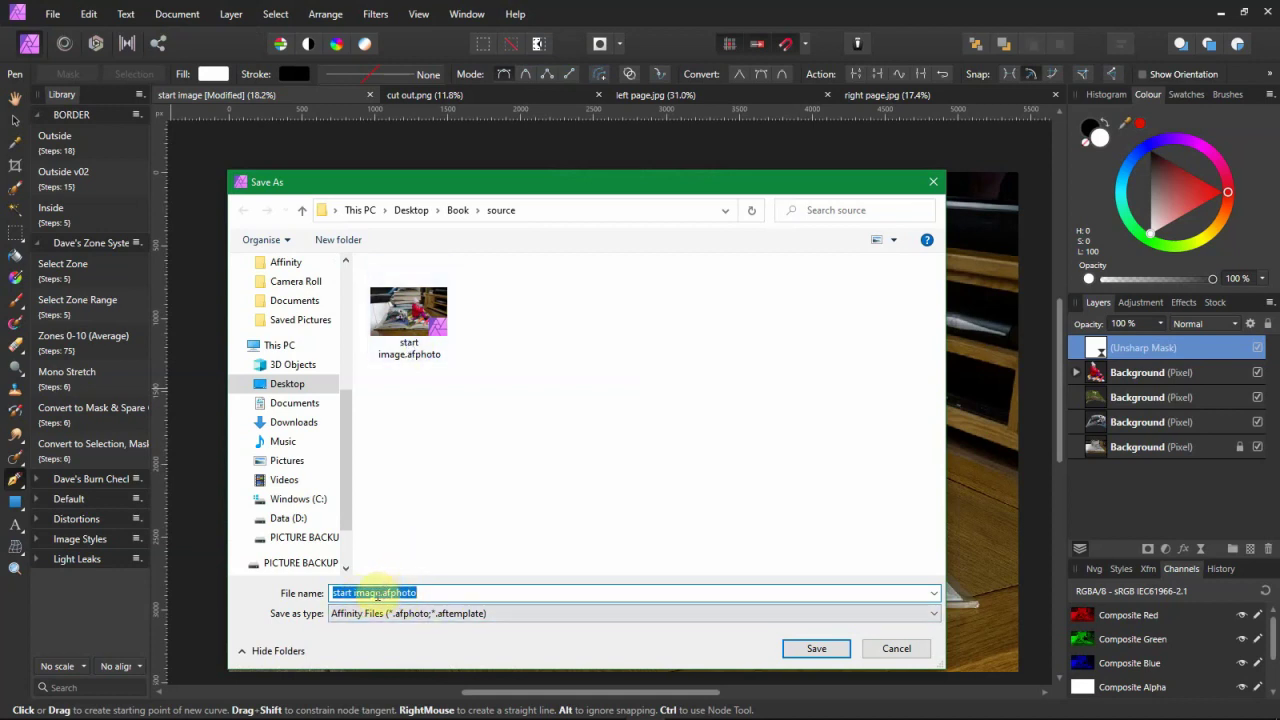
left_click(377, 594)
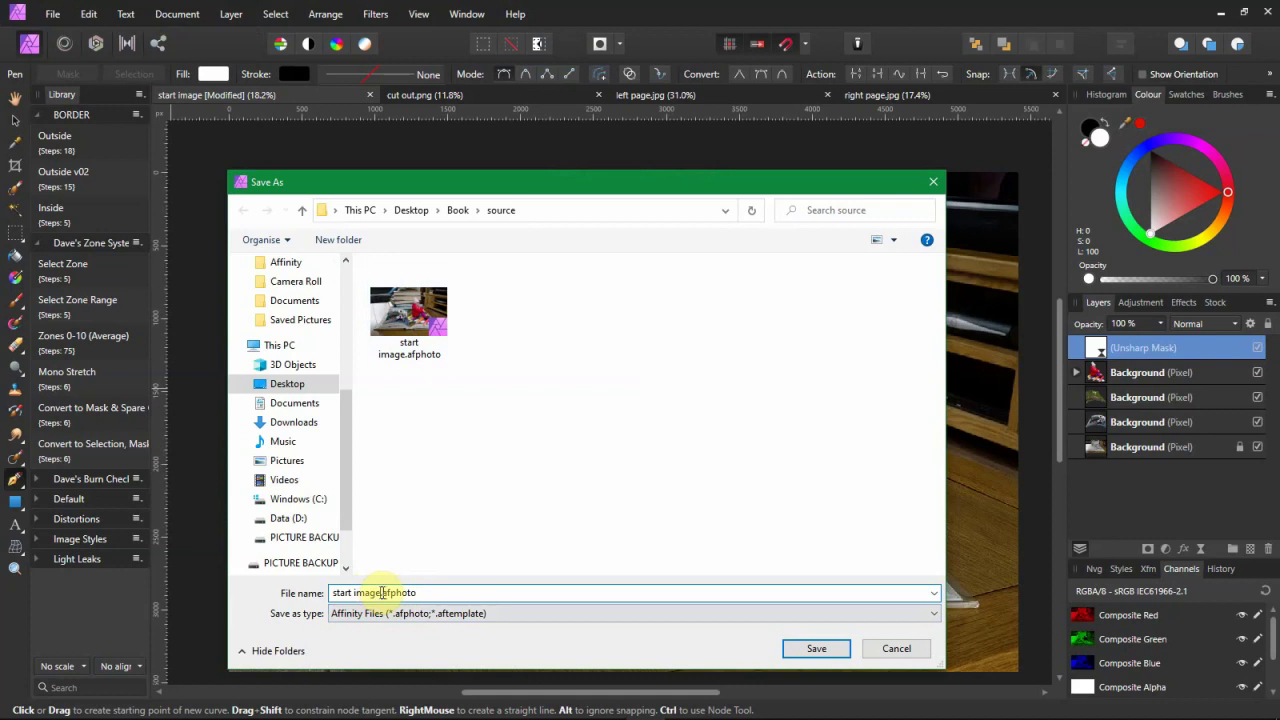
type("2")
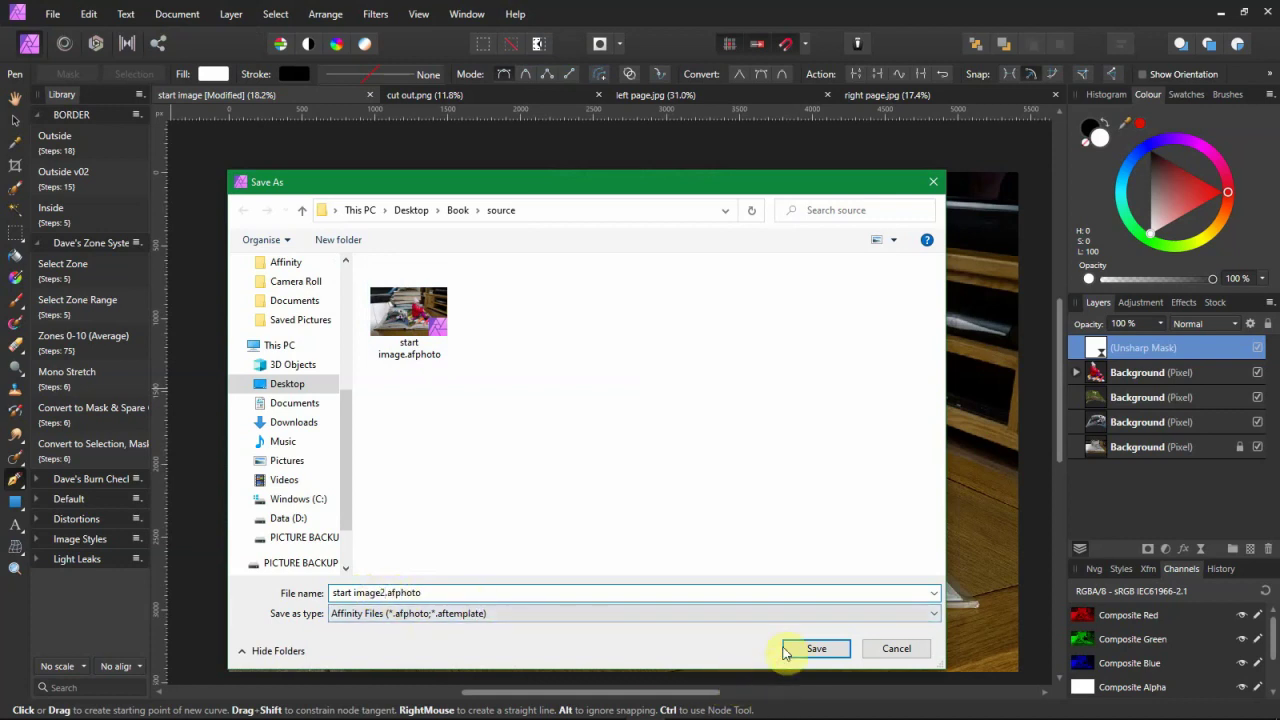
left_click(815, 649)
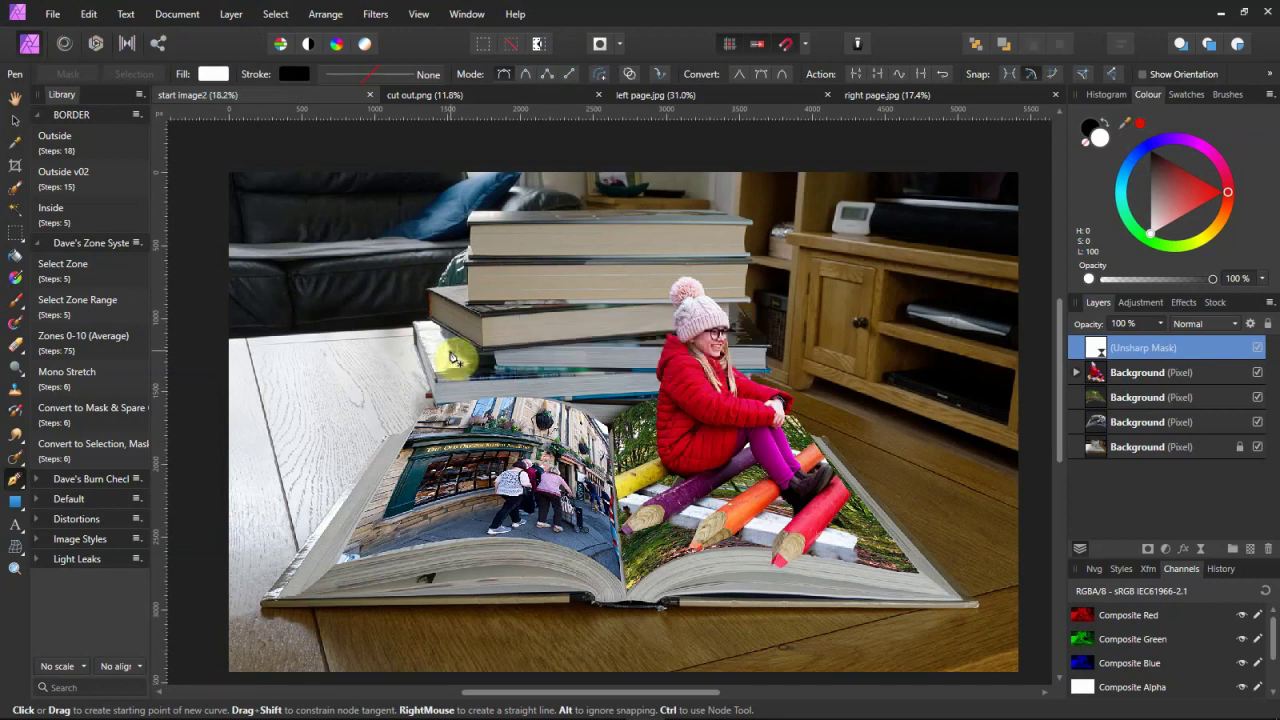
- Use Document > Flatten to merge every layer of start image2 into one pixel layer
left_click(50, 14)
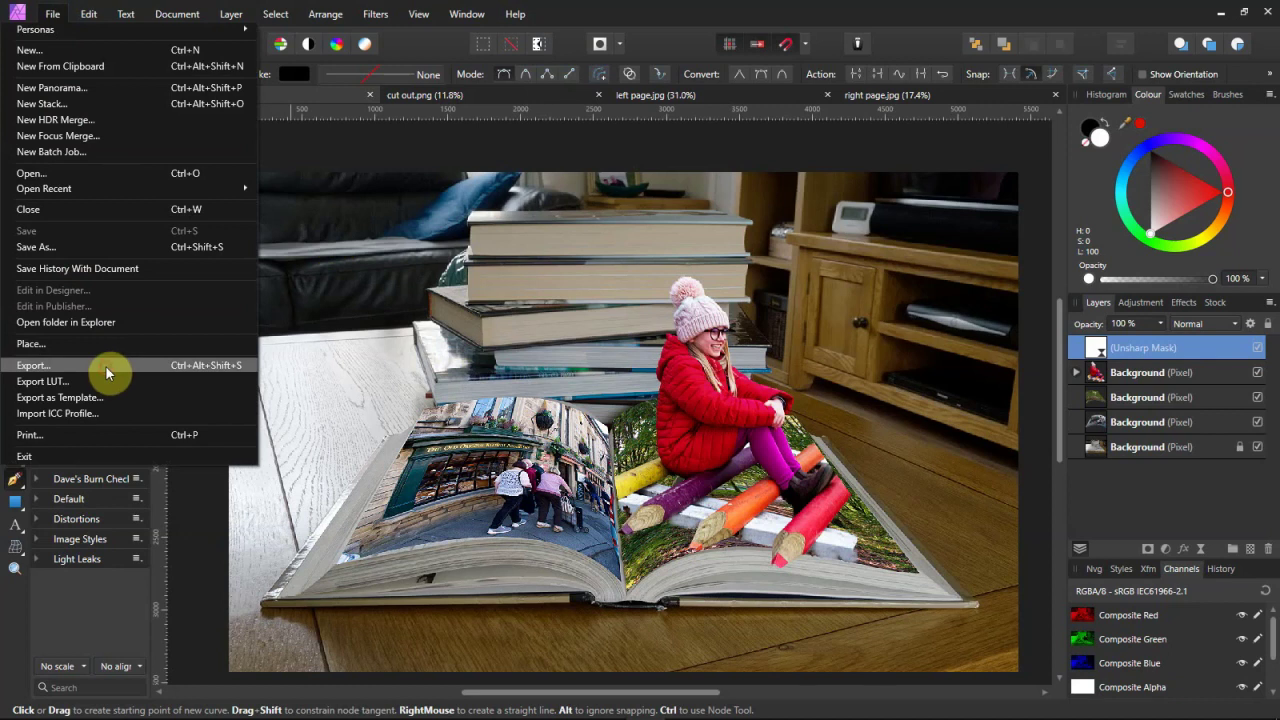
left_click(418, 191)
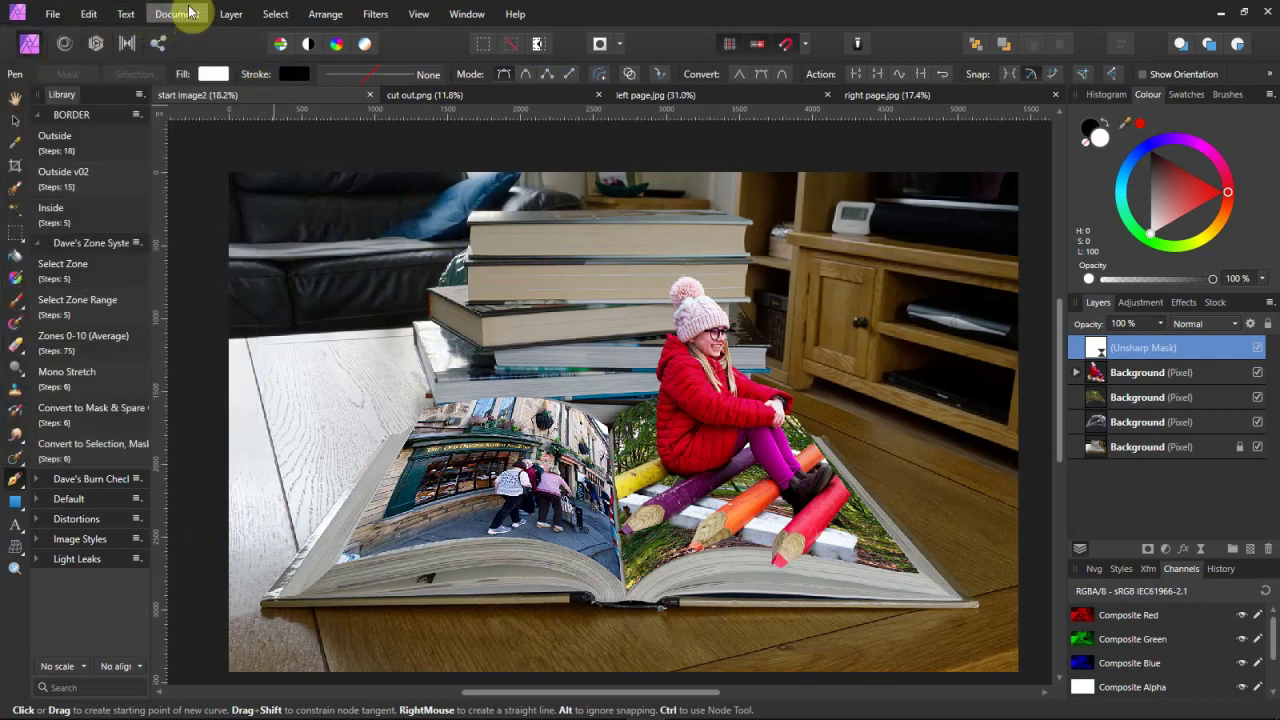
left_click(187, 15)
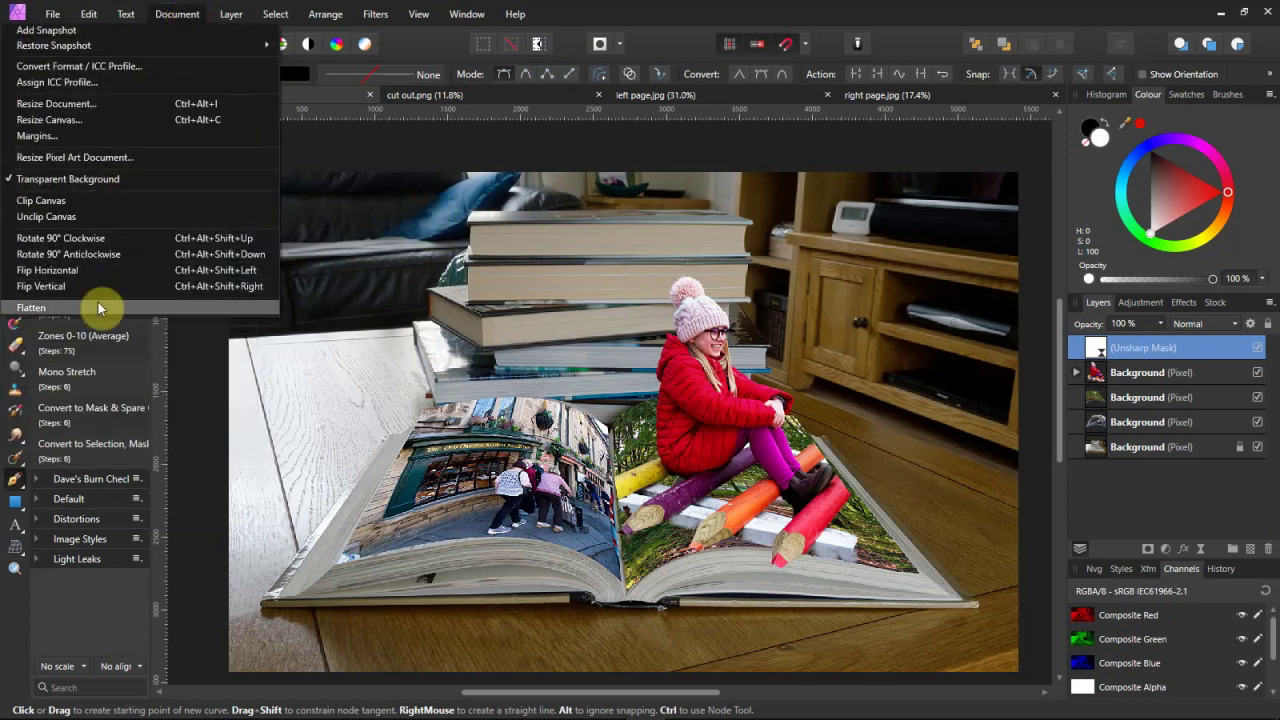
key("Escape")
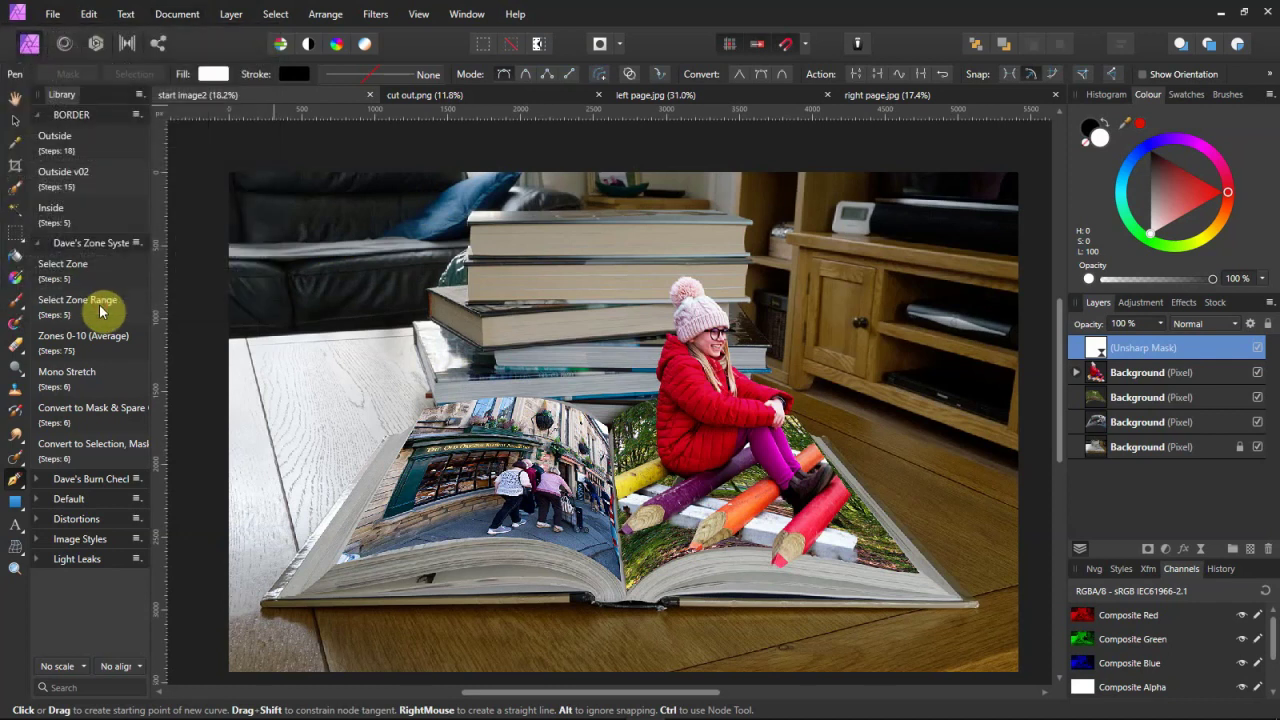
left_click(99, 304)
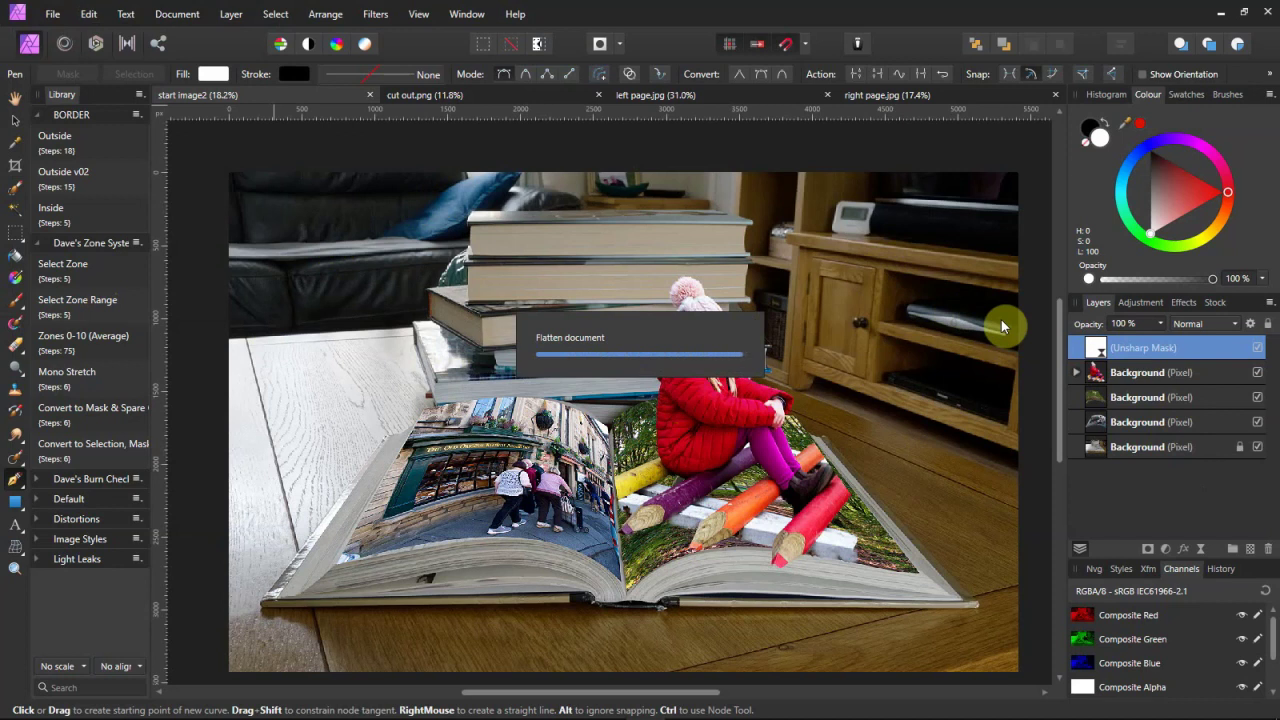
- Export the flattened image as a best-quality JPEG named 200518-1.jpg
left_click(52, 17)
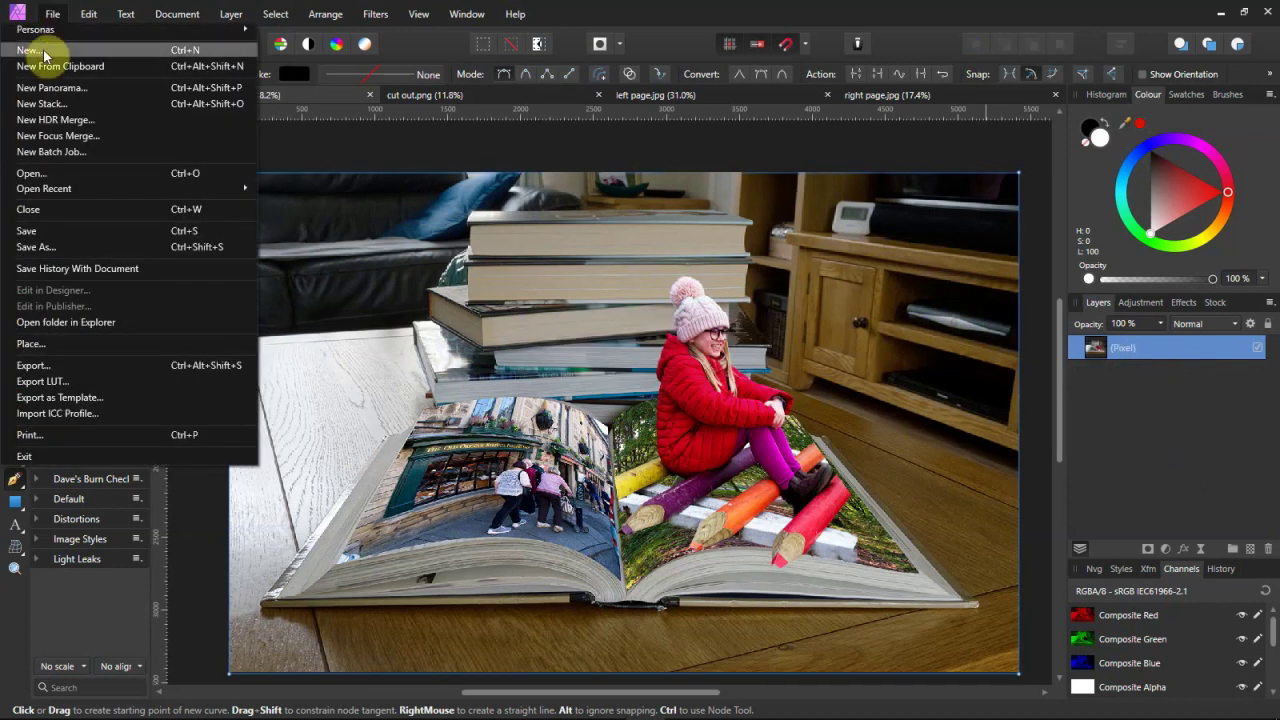
left_click(62, 366)
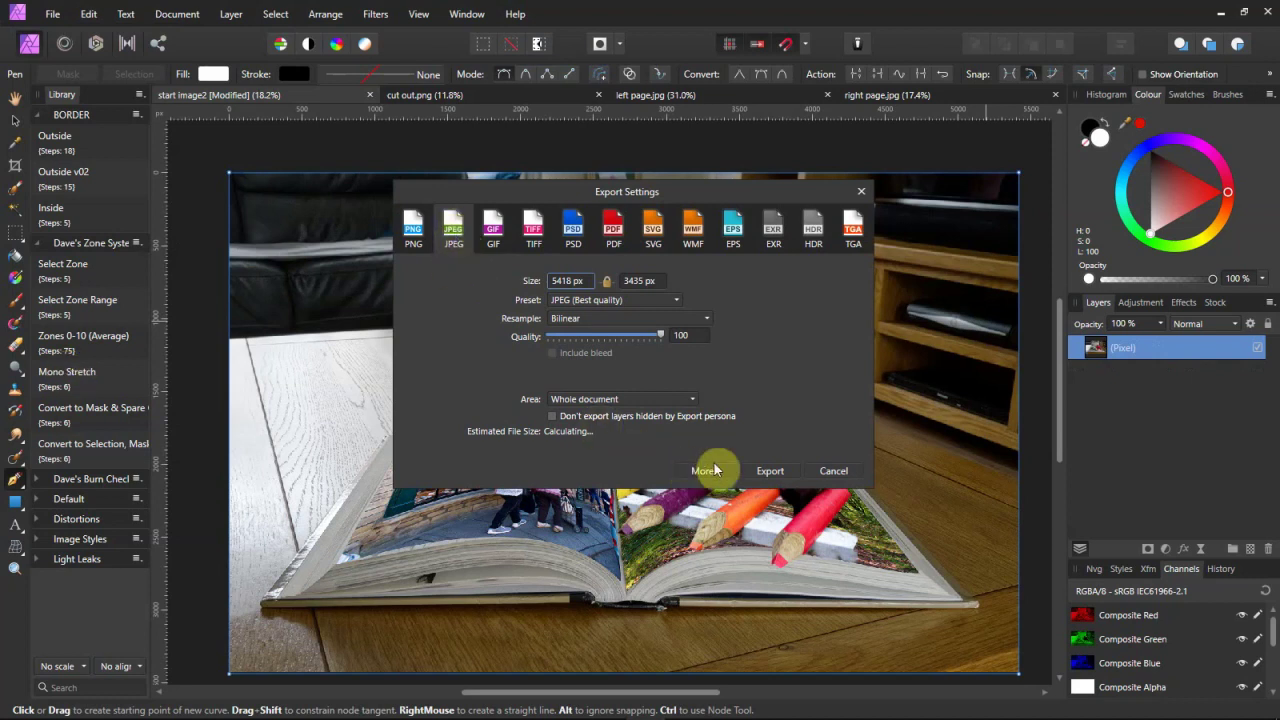
left_click(770, 471)
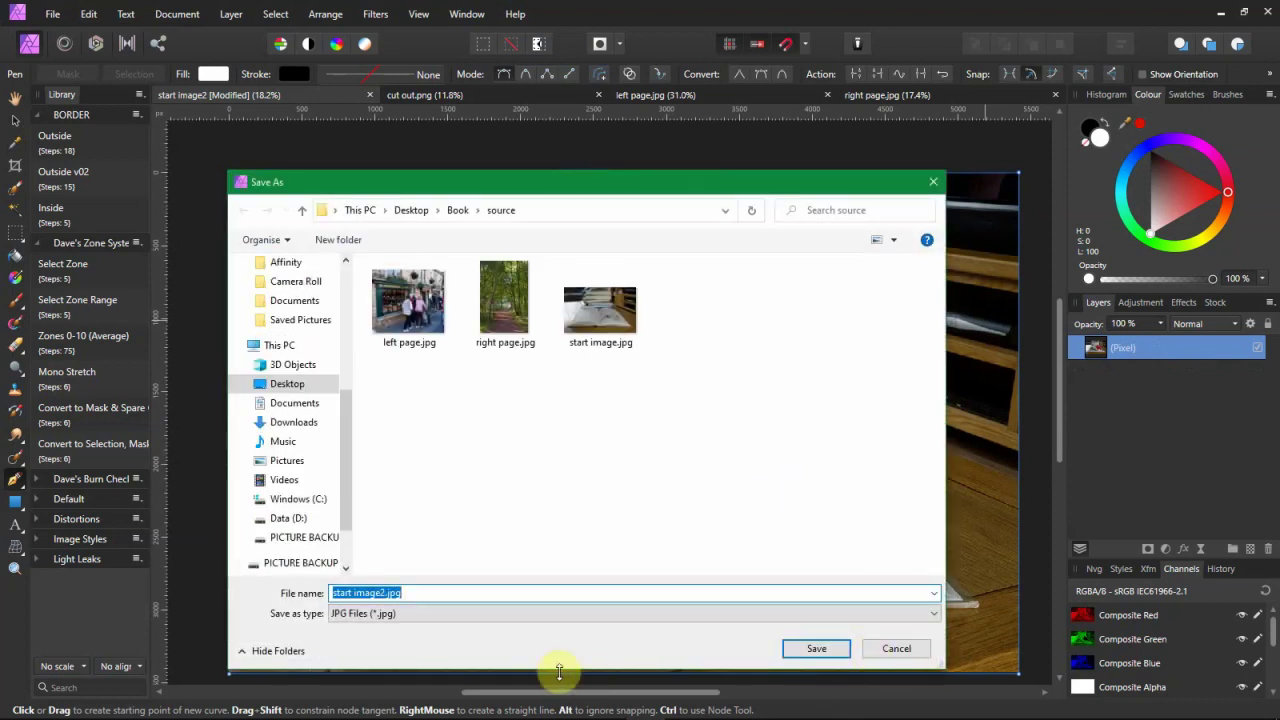
left_click(383, 592)
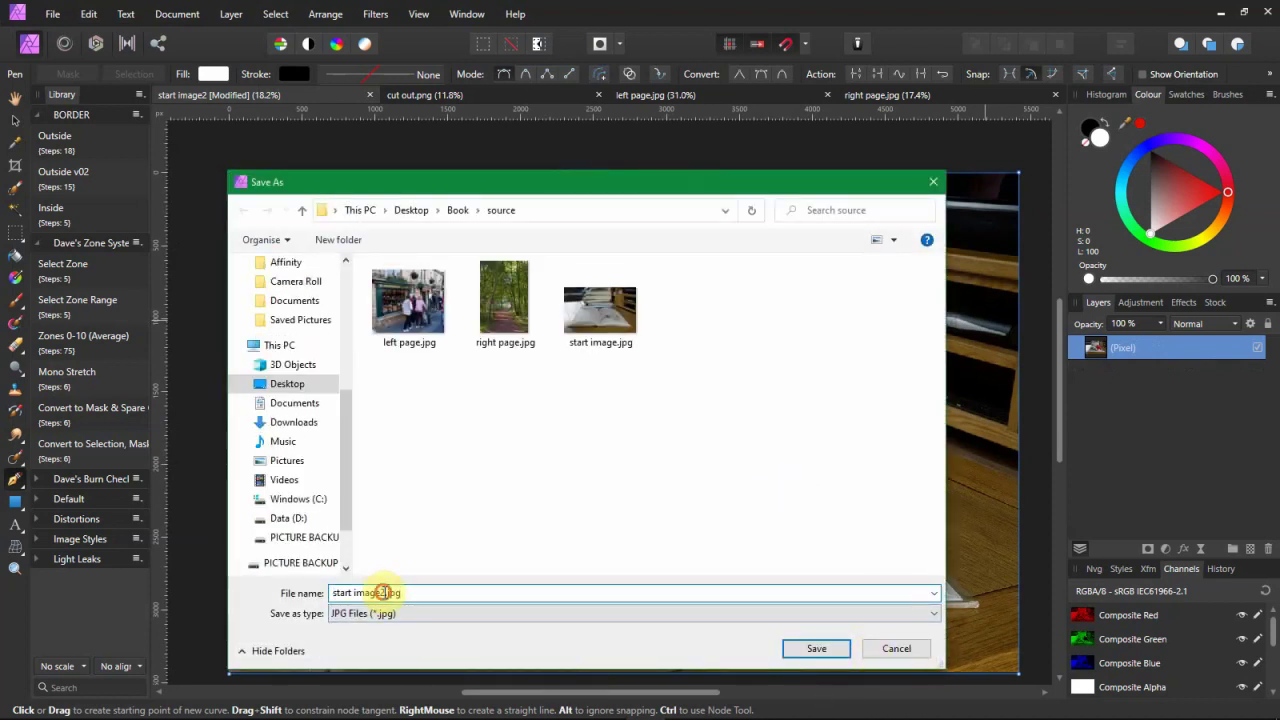
left_click_drag(383, 592, 275, 593)
type("200518-1")
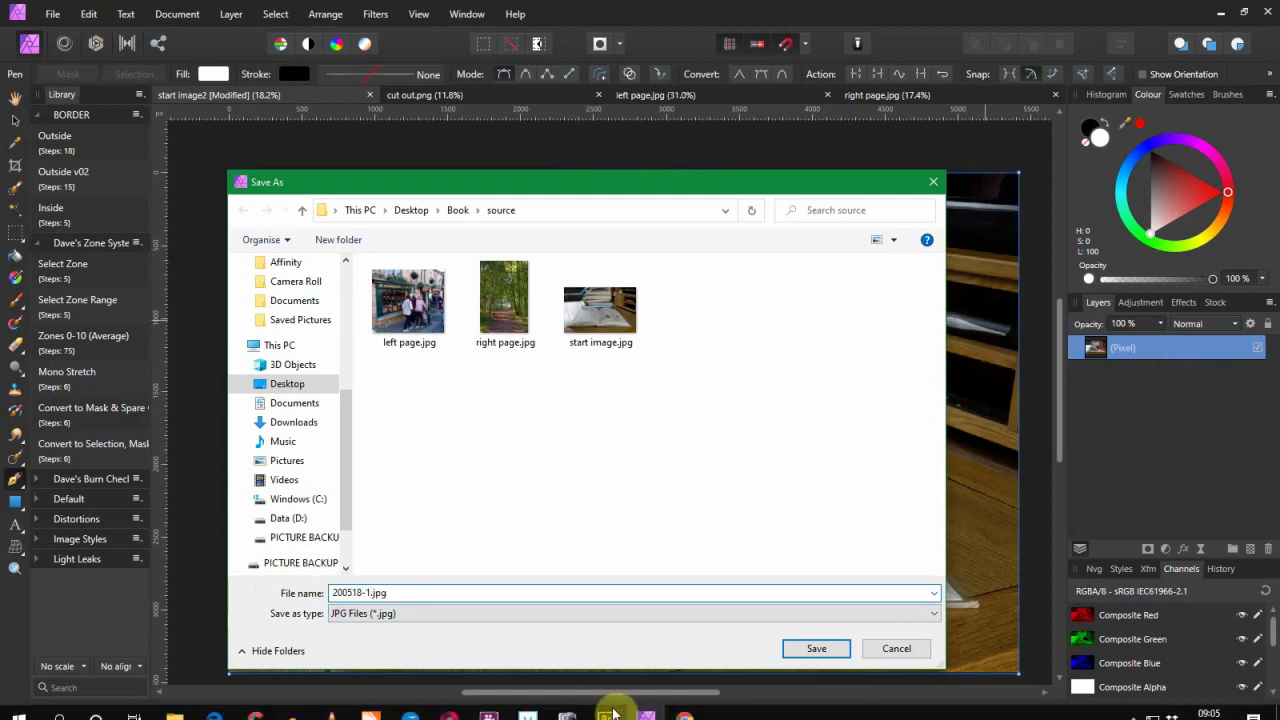
left_click(816, 649)
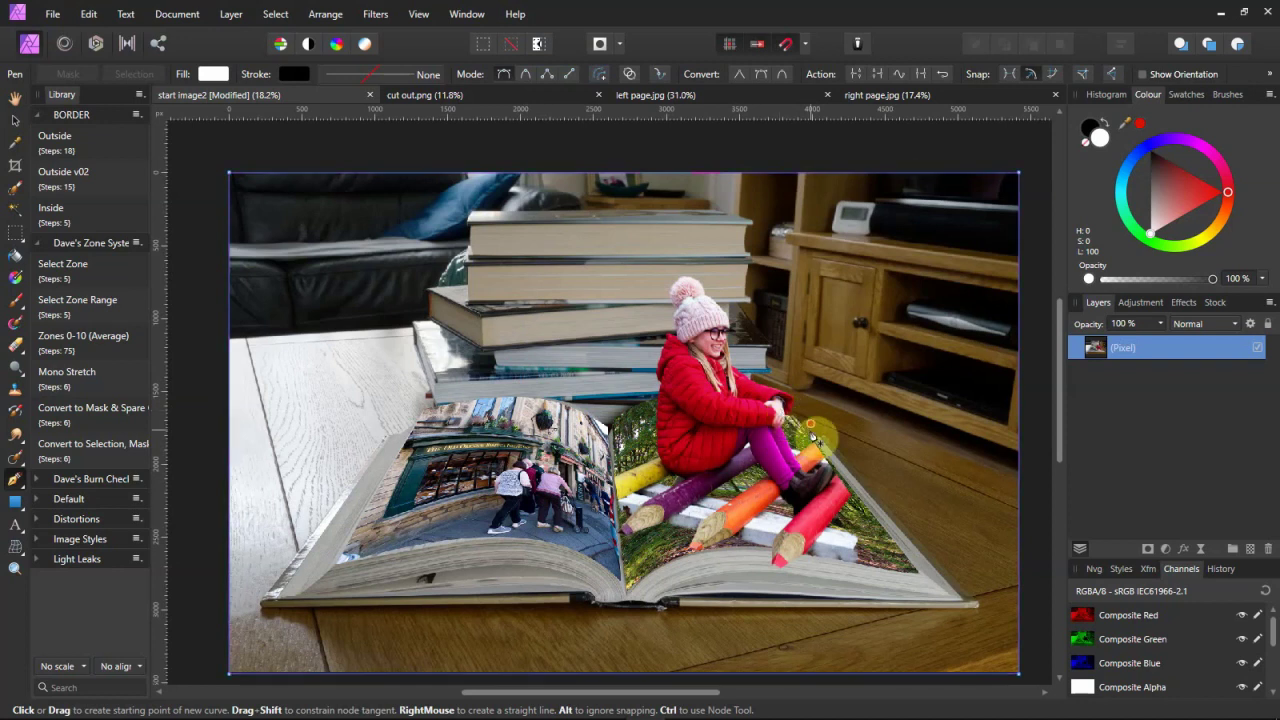
- Run the BORDER Outside macro with a 25 px radius to frame the image in white
left_click(63, 150)
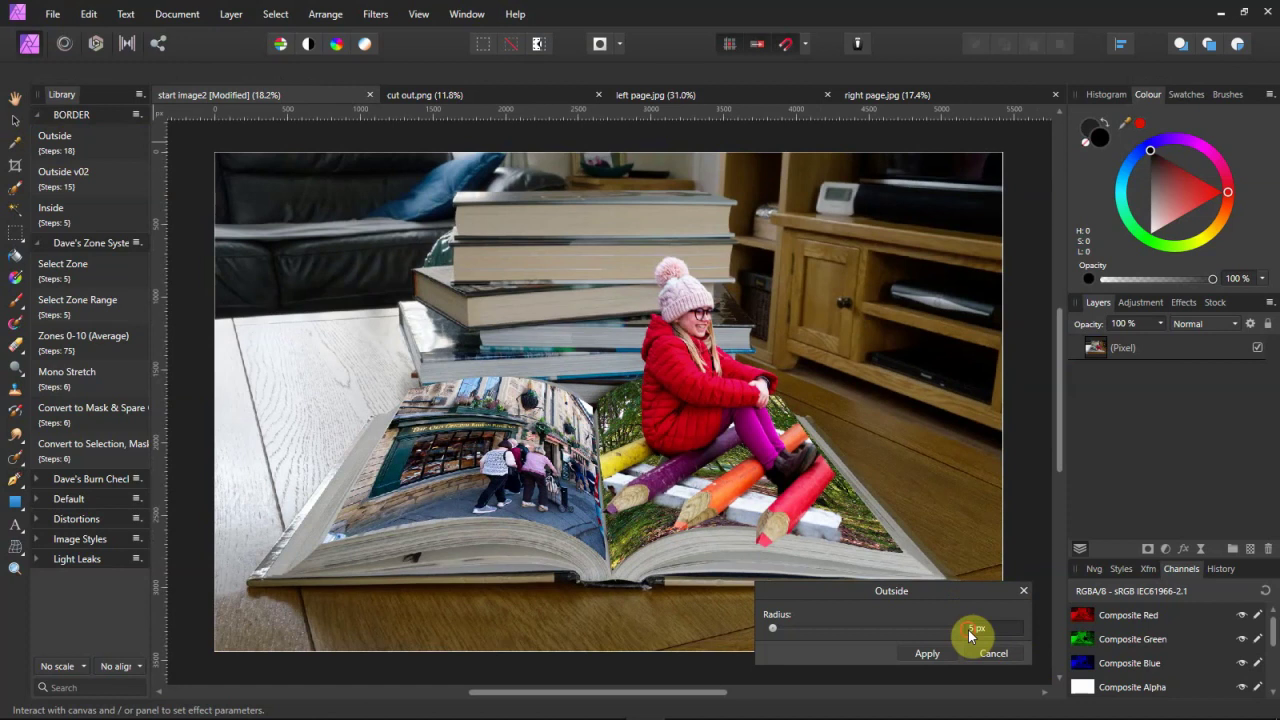
left_click(968, 630)
type("25")
left_click(936, 656)
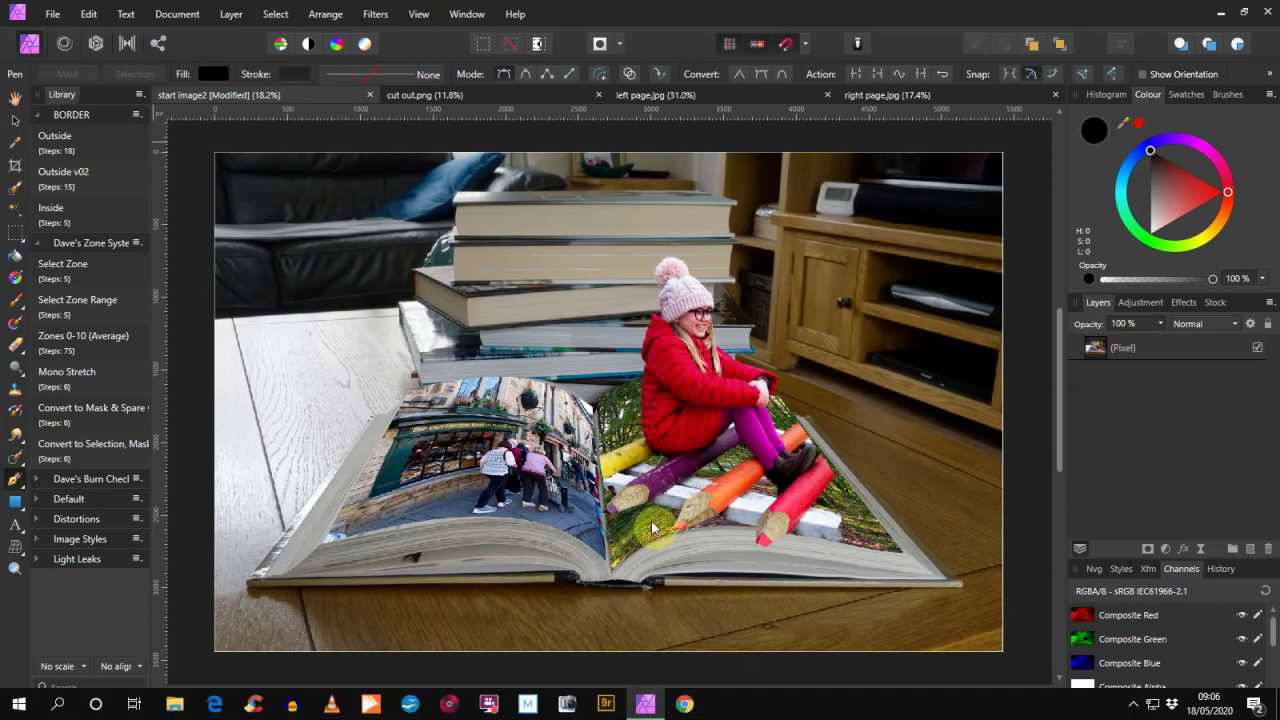
left_click(619, 447)
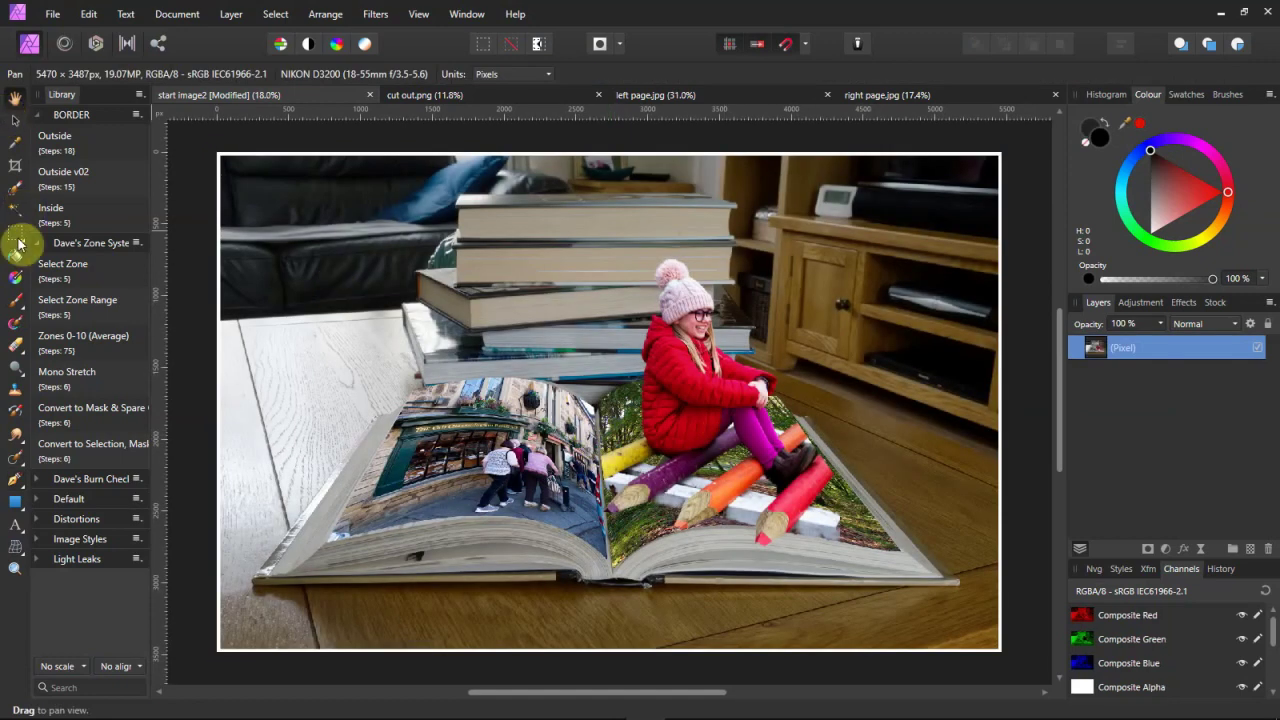
- Stamp an enlarged white signature brush once at the image's lower right
left_click(15, 305)
left_click(62, 298)
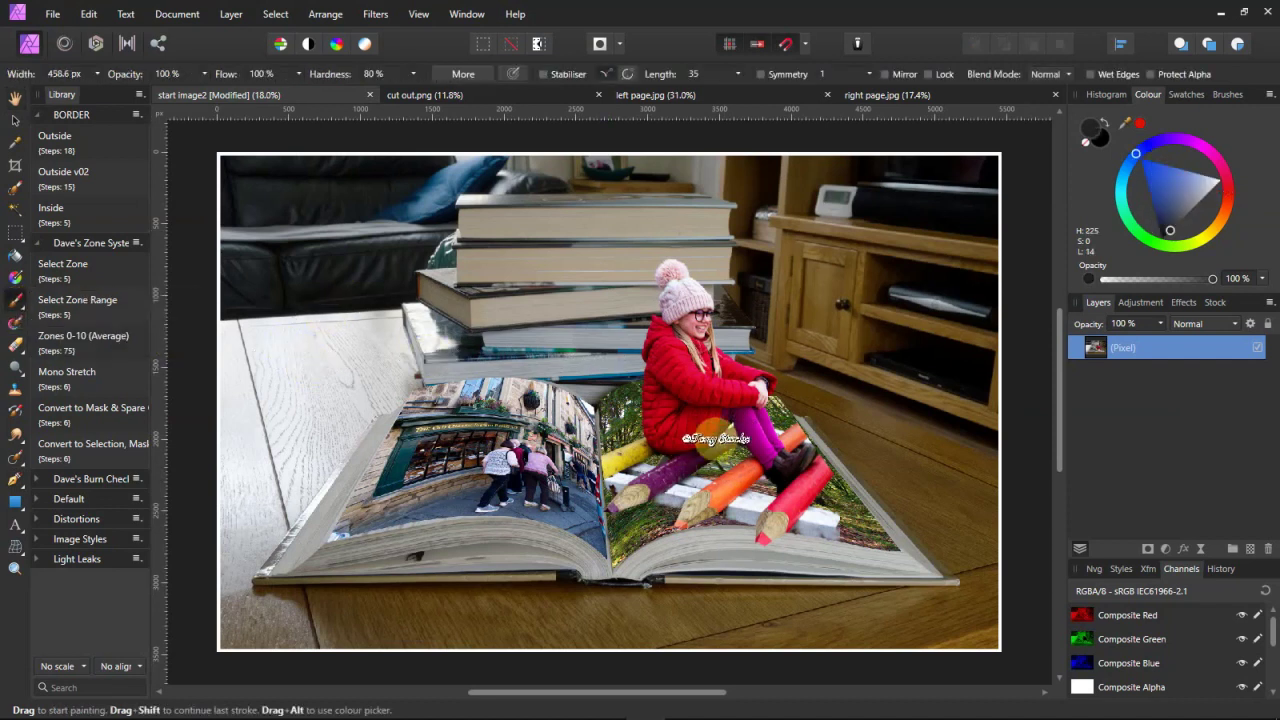
left_click(1218, 181)
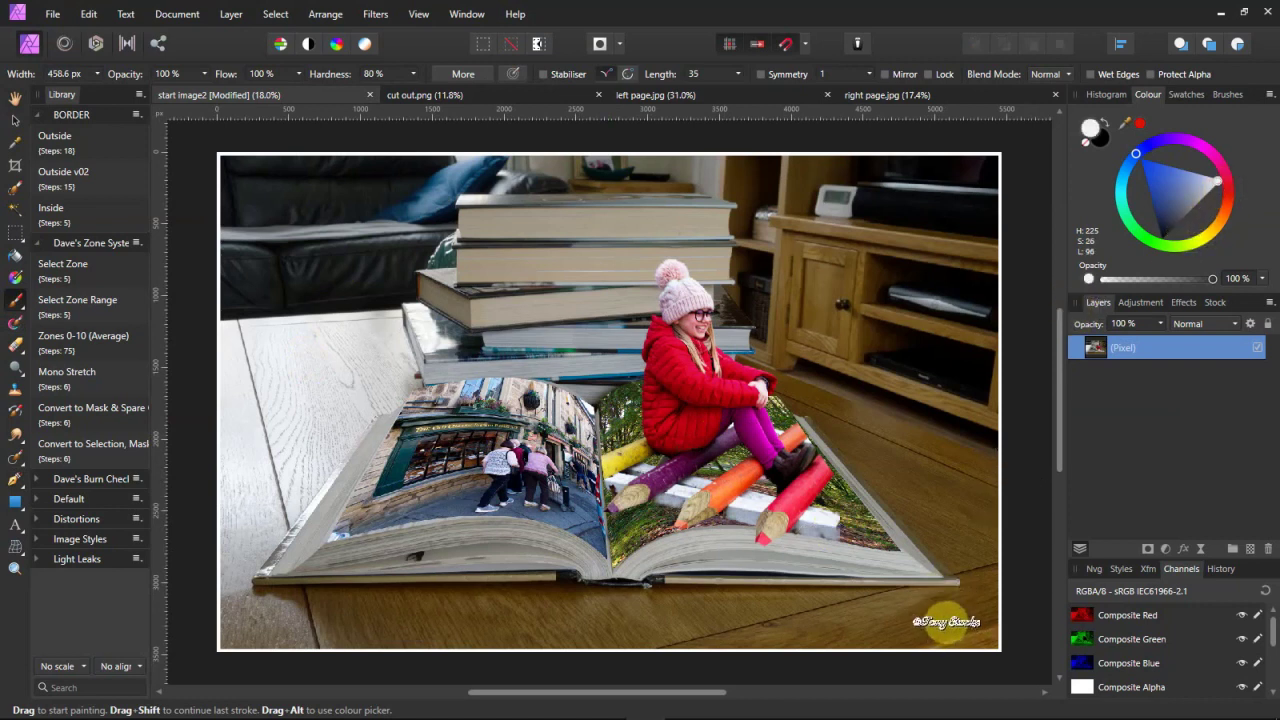
key("bracketright")
key("bracketright")
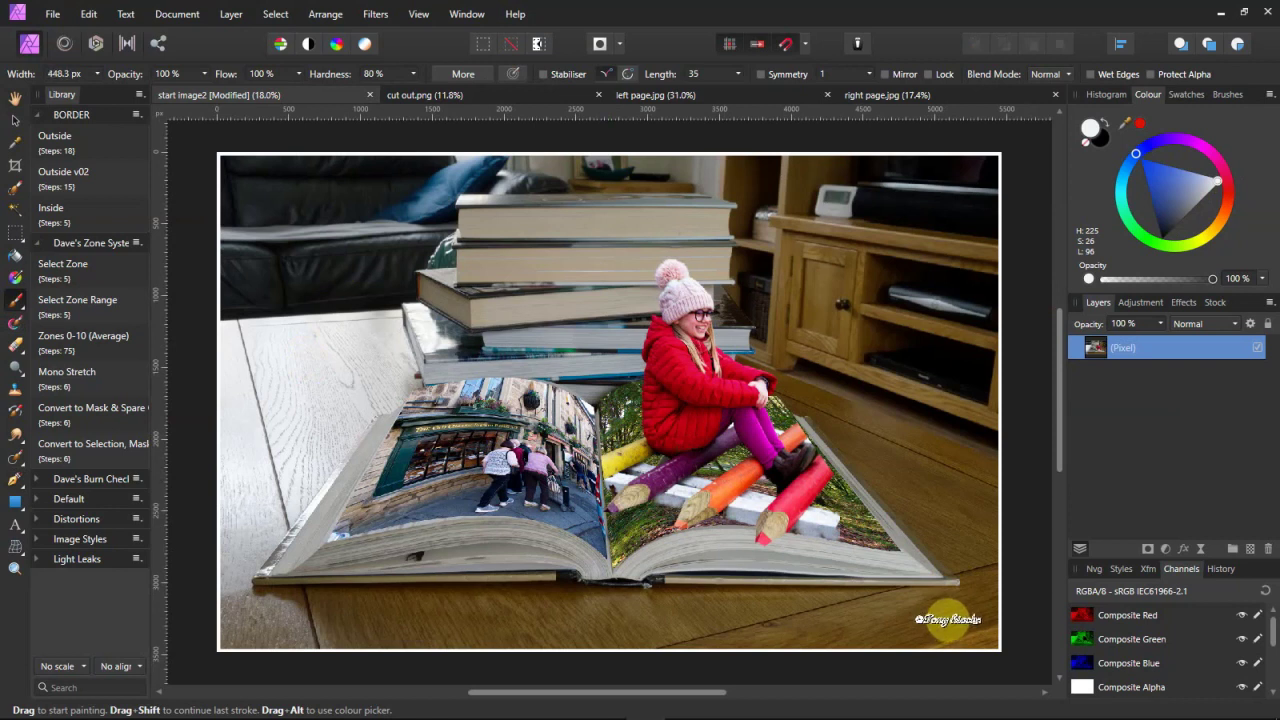
left_click(945, 630)
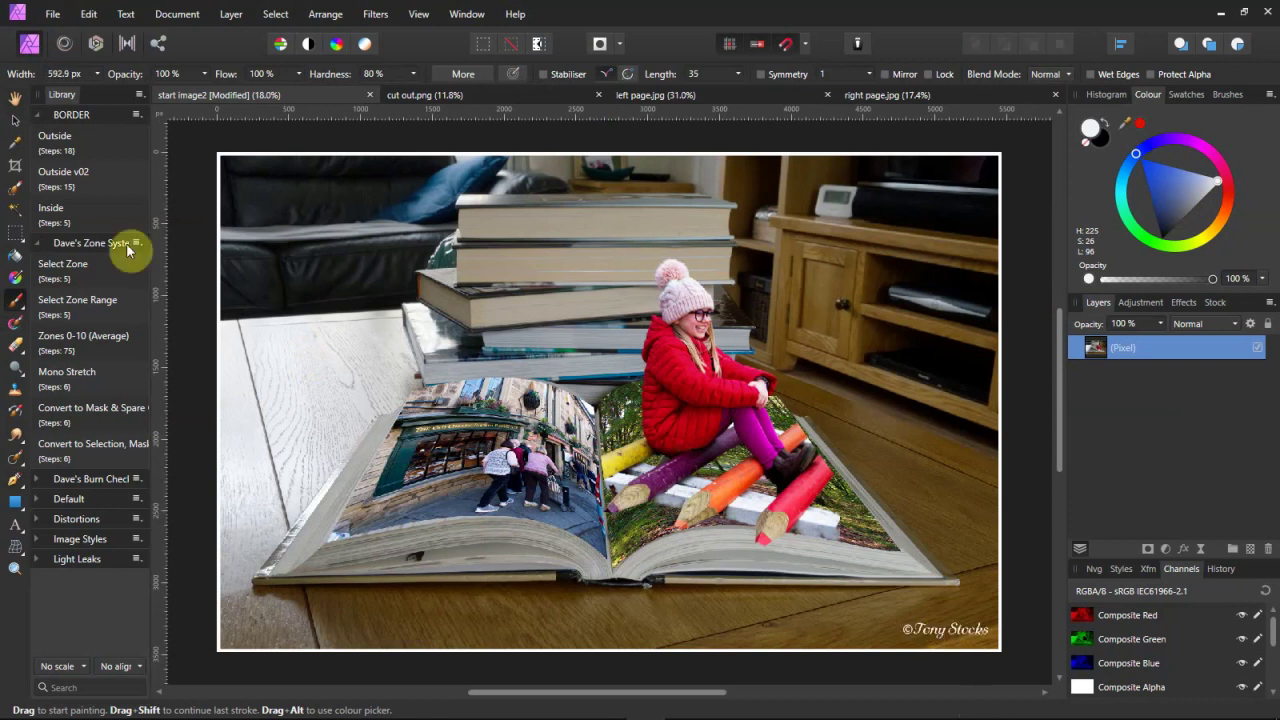
- Export the bordered, signed image as a JPEG saved as start image3.jpg
left_click(56, 19)
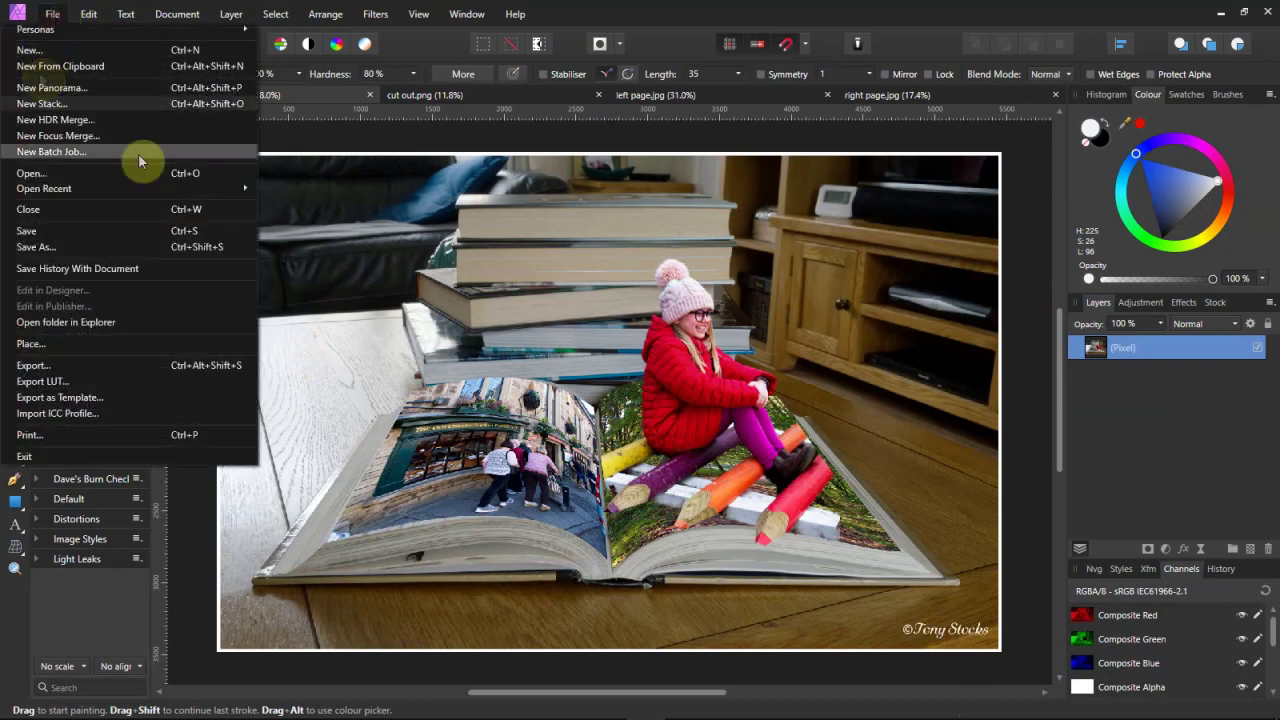
left_click(97, 367)
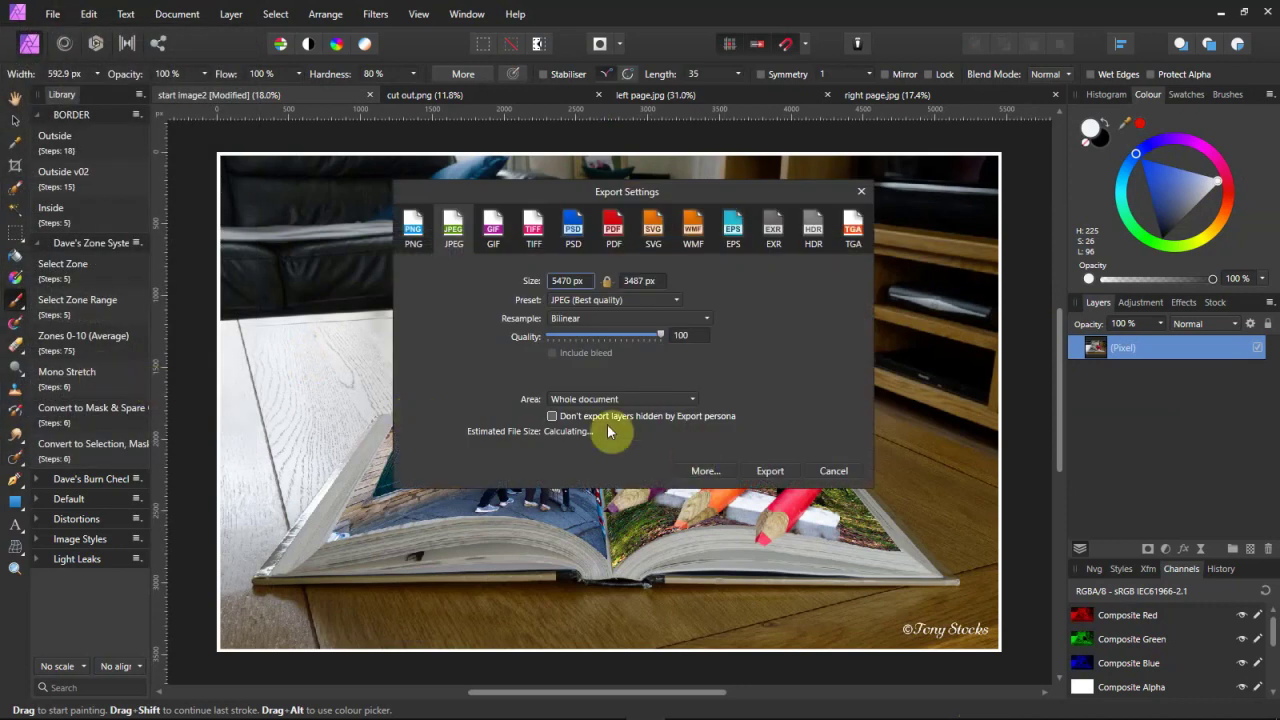
left_click(772, 470)
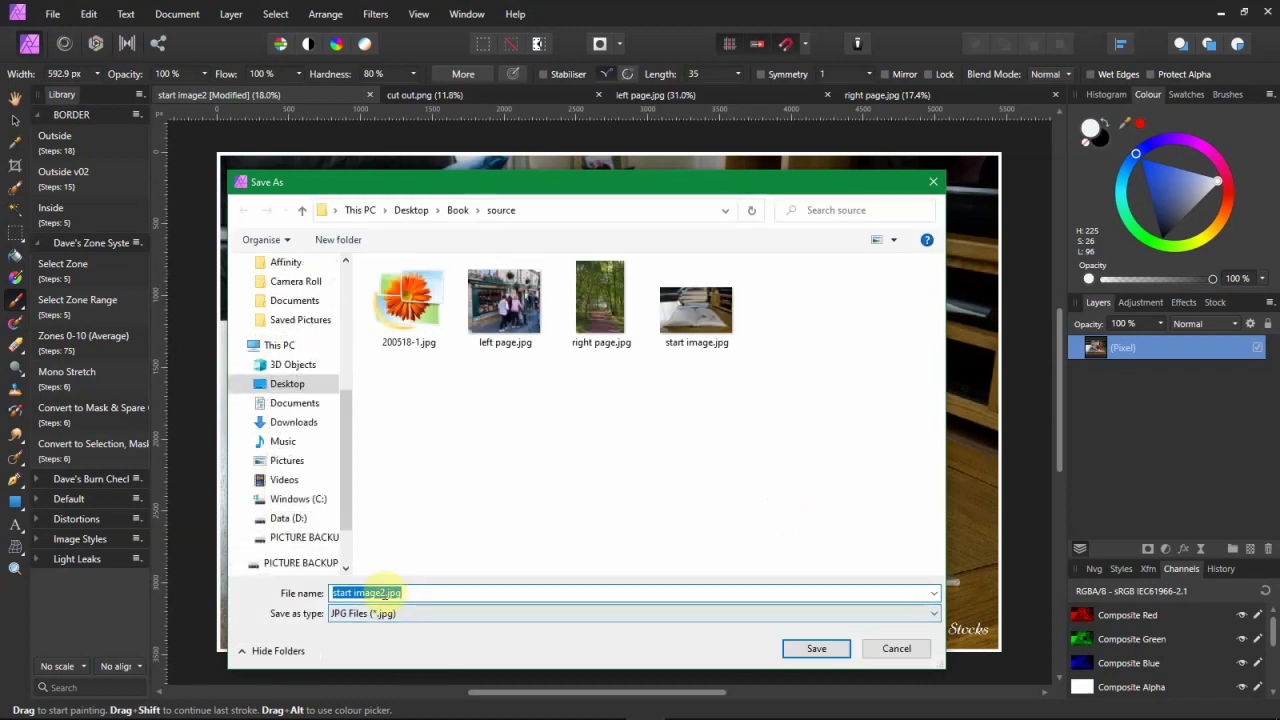
left_click(386, 593)
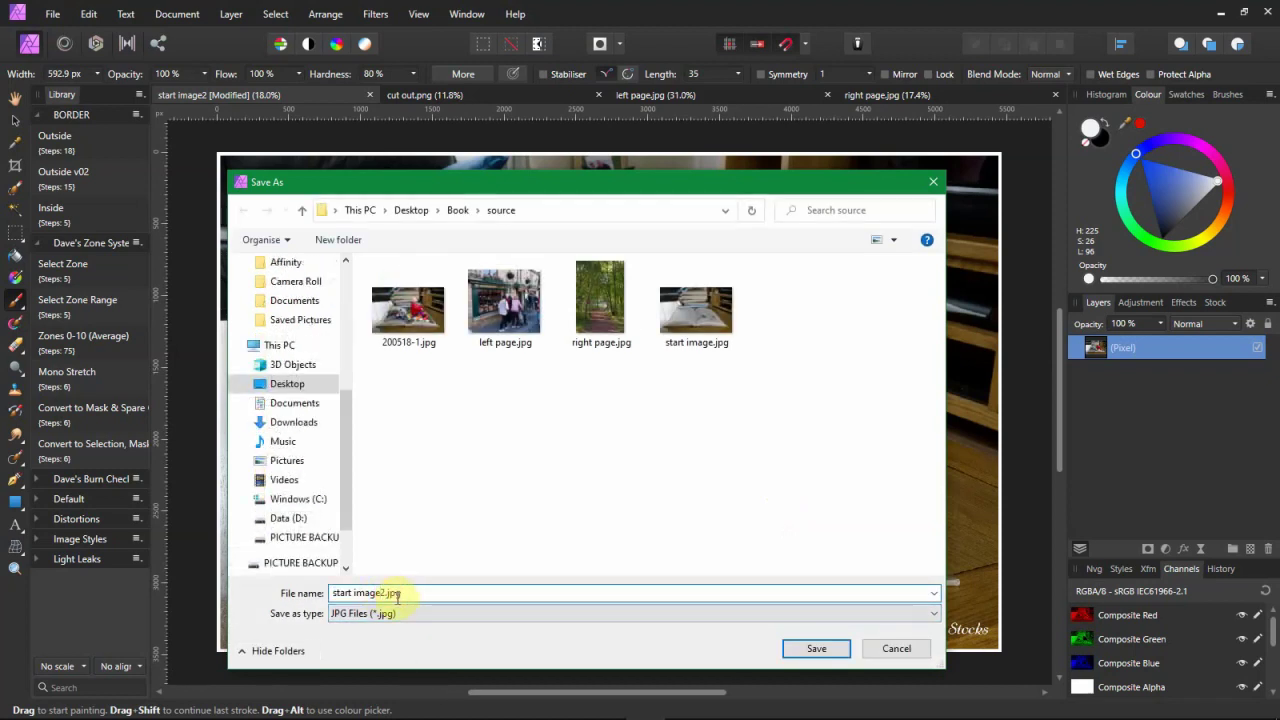
type("3")
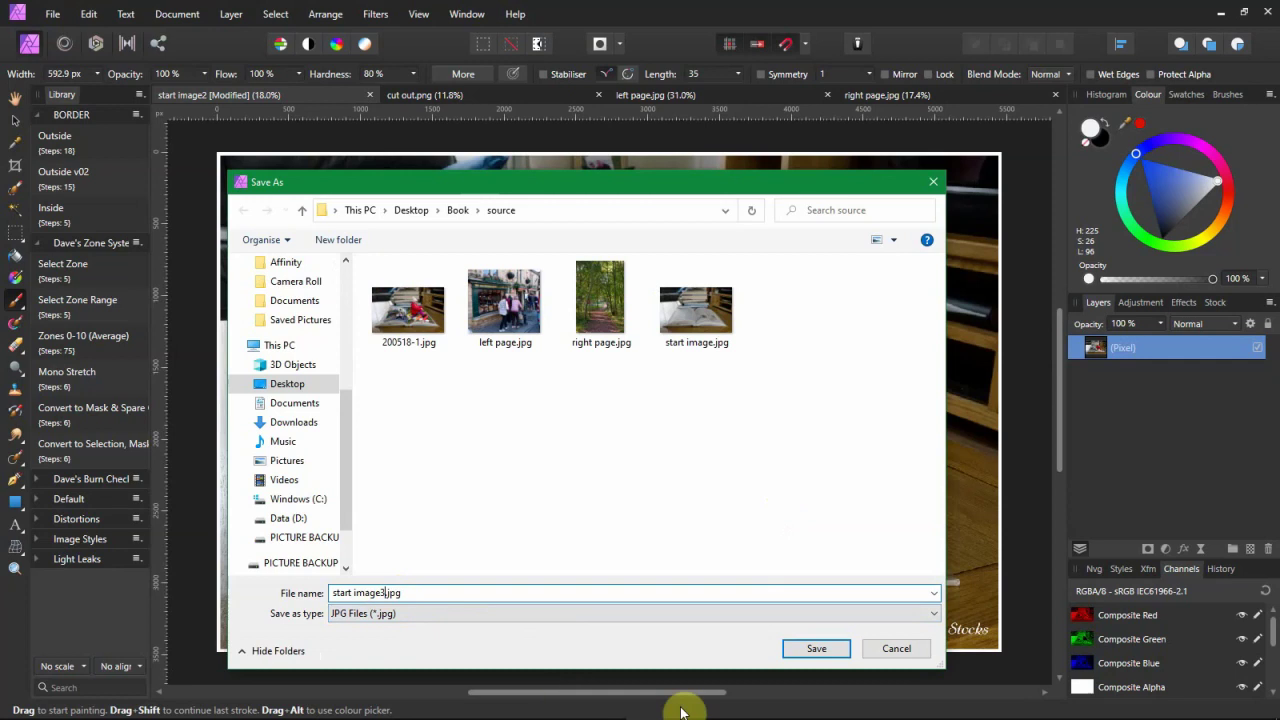
left_click(820, 650)
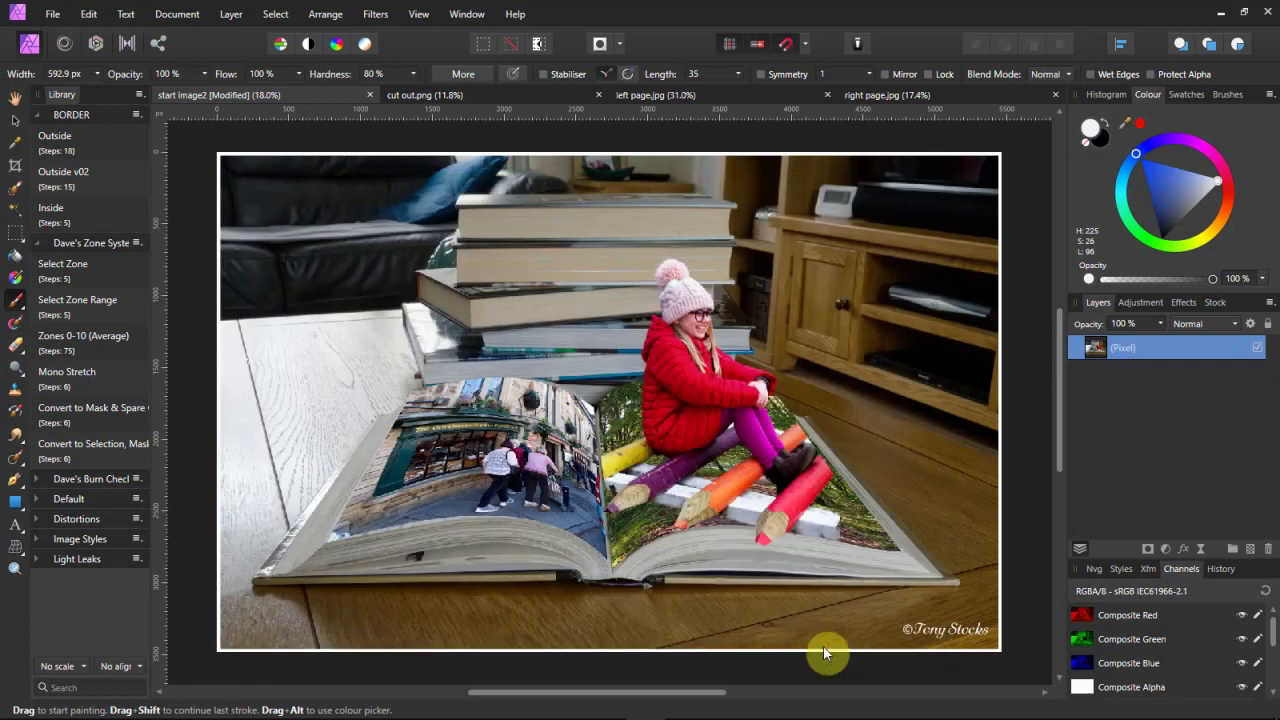